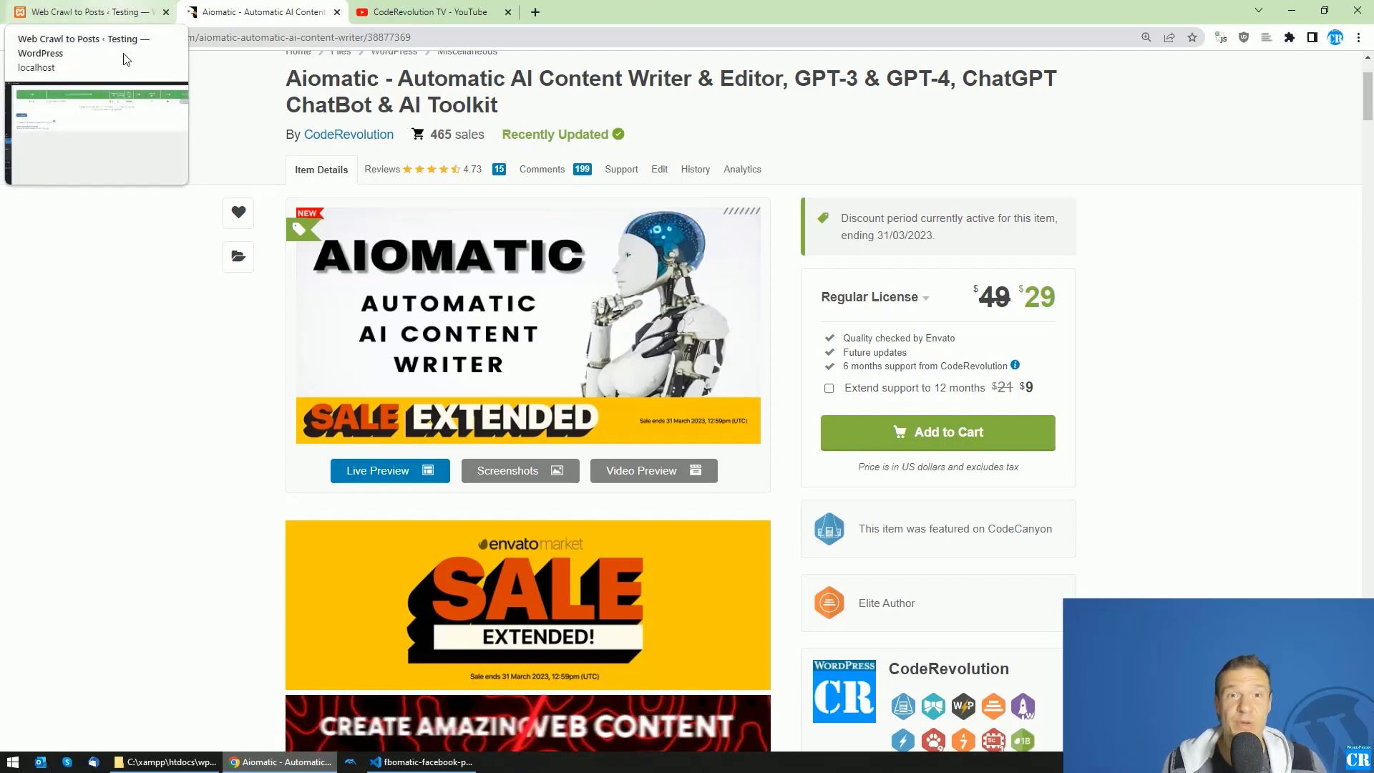
# Switch from the CodeCanyon Aiomatic page to the WordPress Crawlomatic 'Web Crawl to Posts' rules page
pyautogui.click(126, 11)
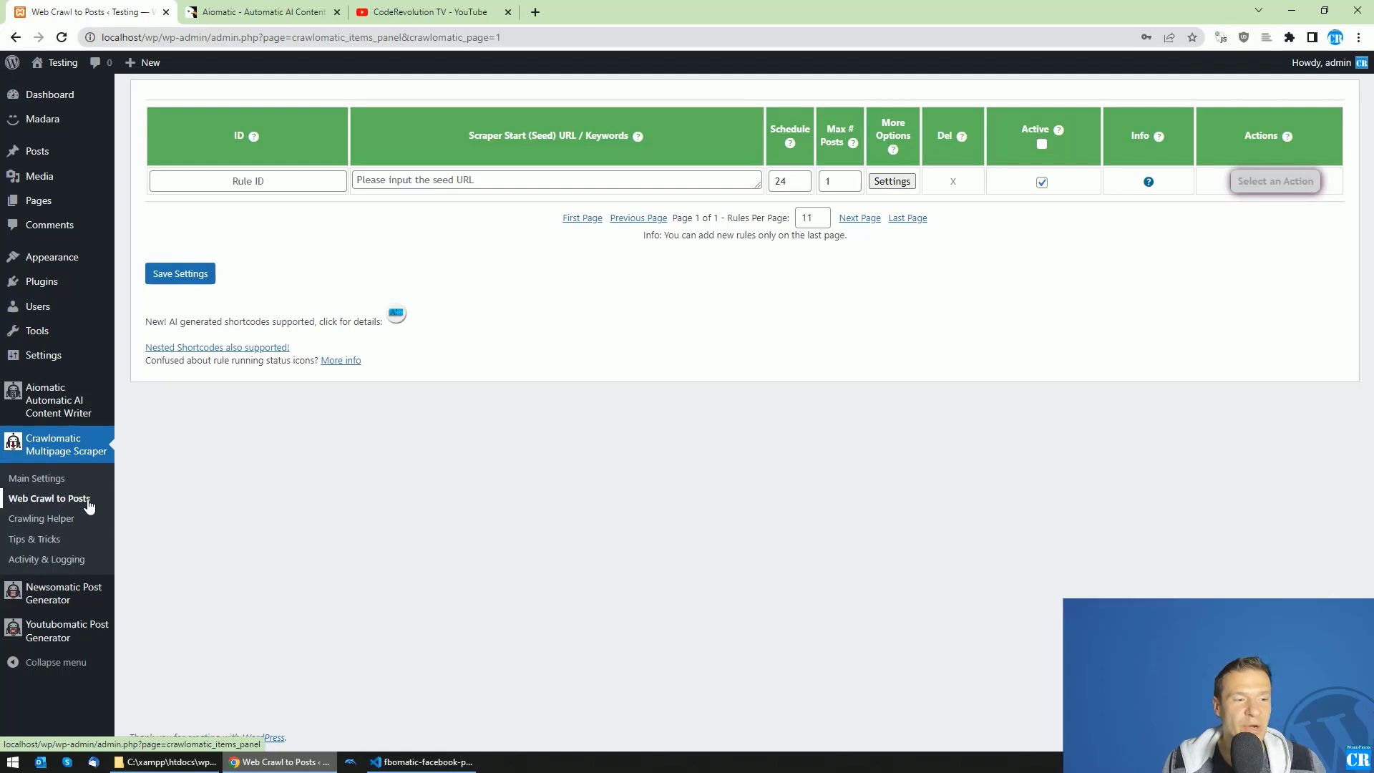
# Open Aiomatic's Bulk AI Post Creator and Newsomatic's Custom News To Posts in new tabs
pyautogui.moveTo(56, 413)
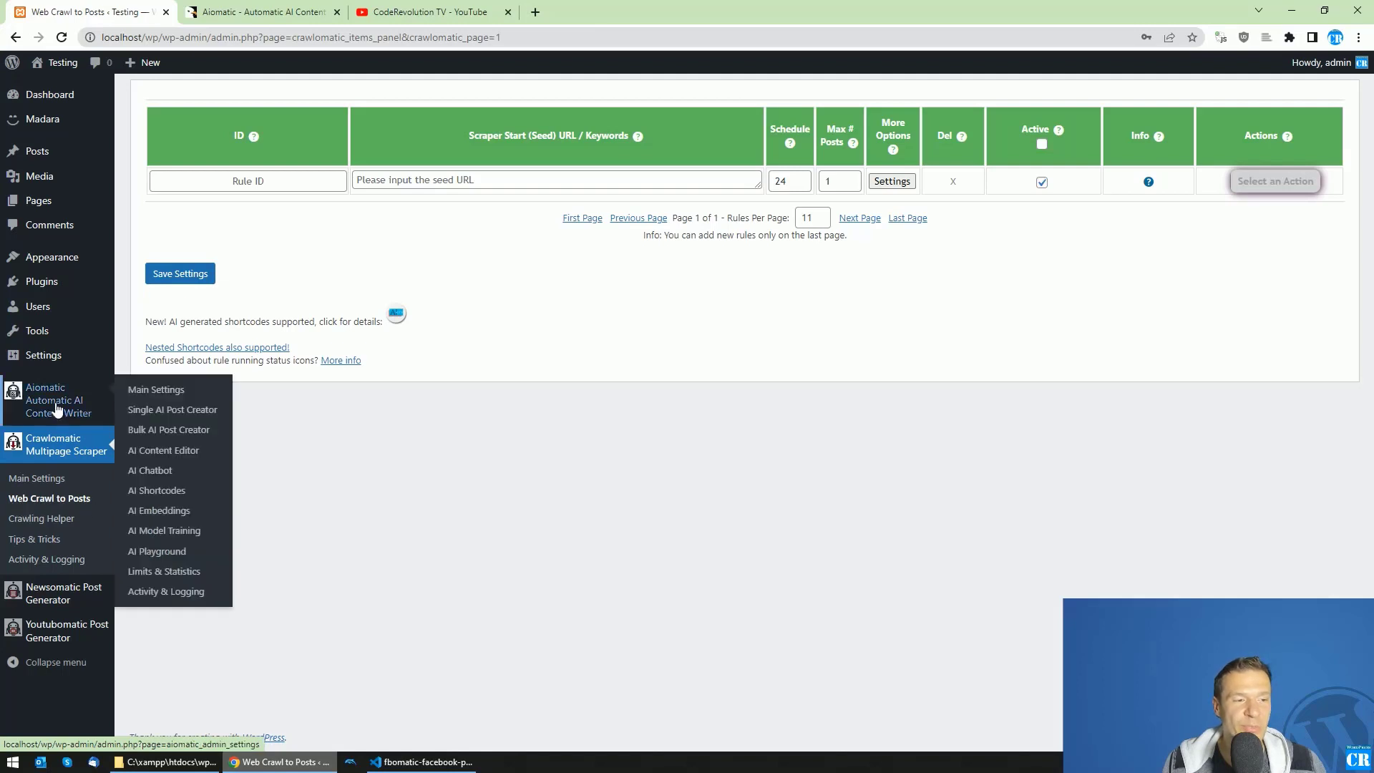
pyautogui.click(137, 430)
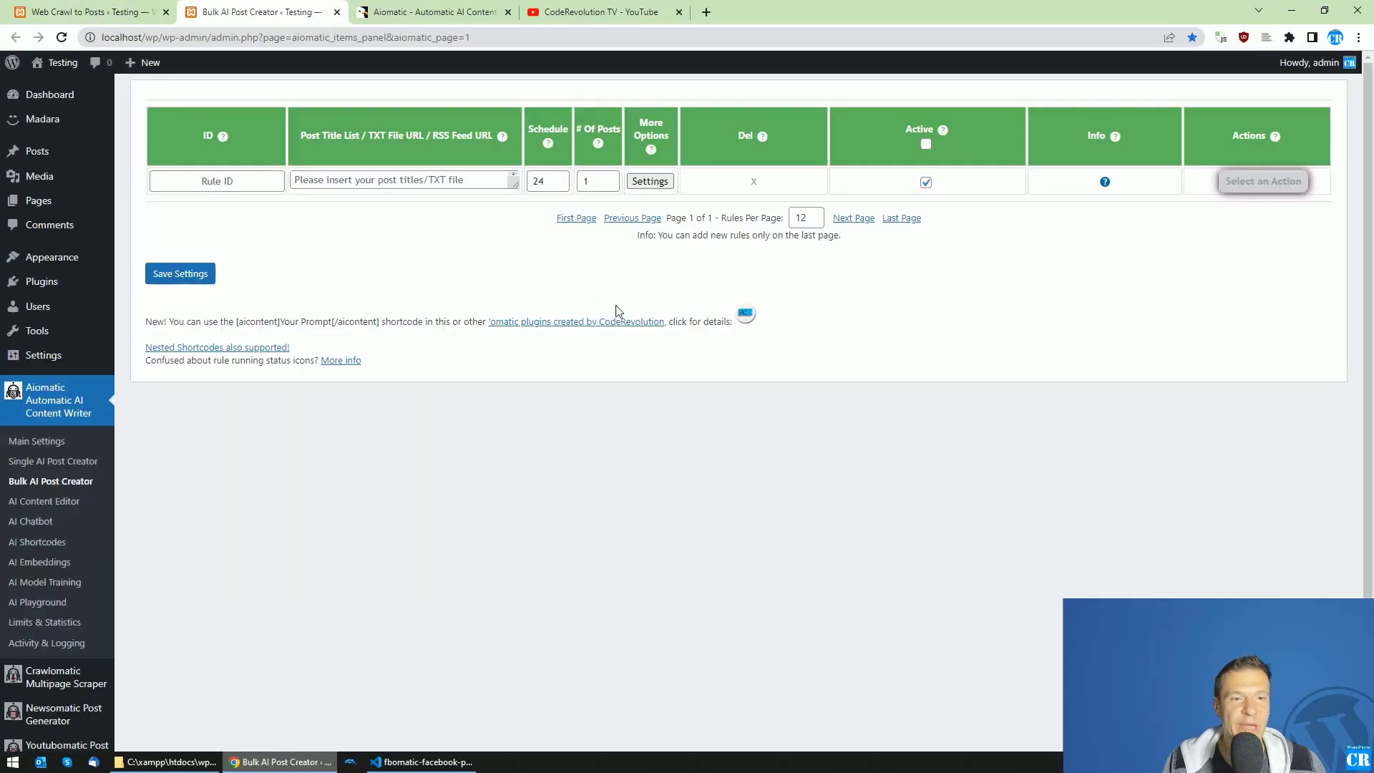
pyautogui.hotkey('ctrl', 'shift', 'Tab')
pyautogui.moveTo(49, 598)
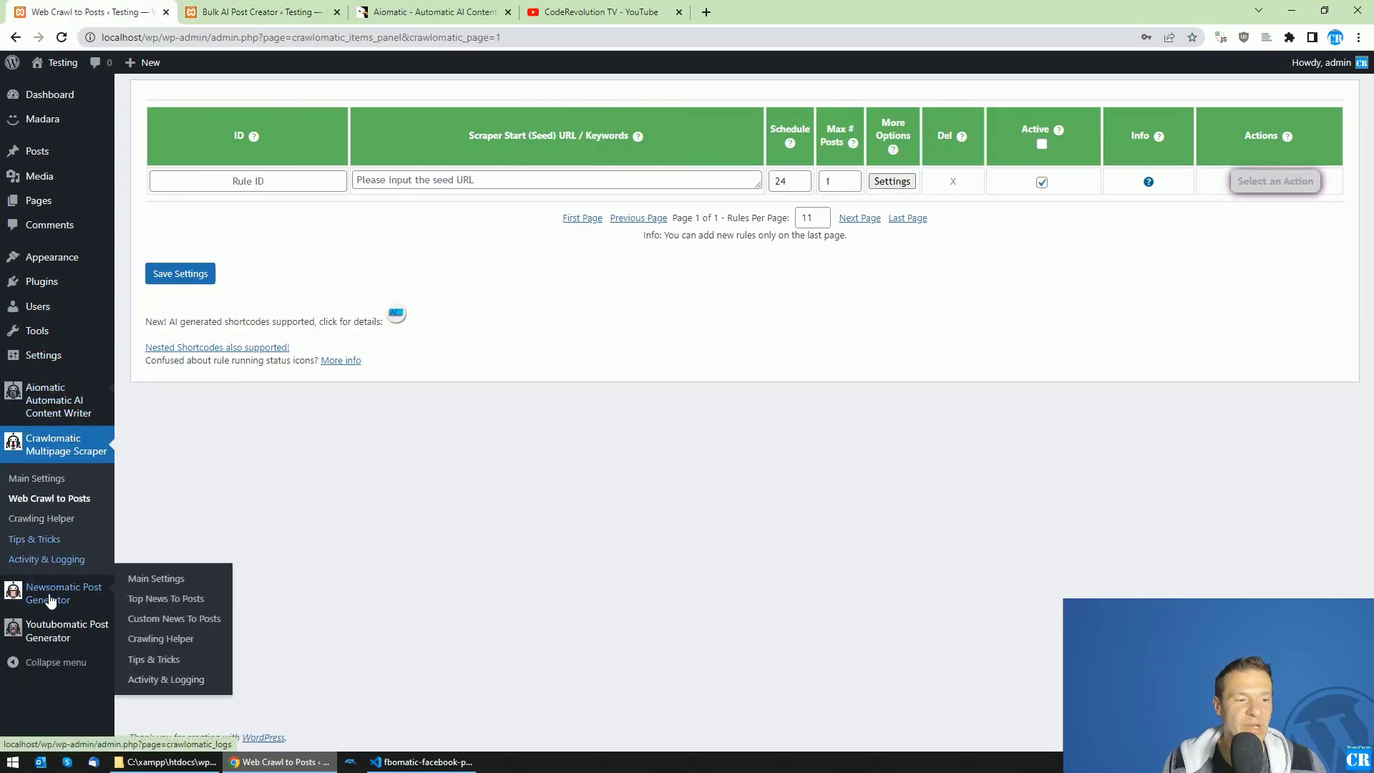
pyautogui.middleClick(136, 621)
pyautogui.click(390, 11)
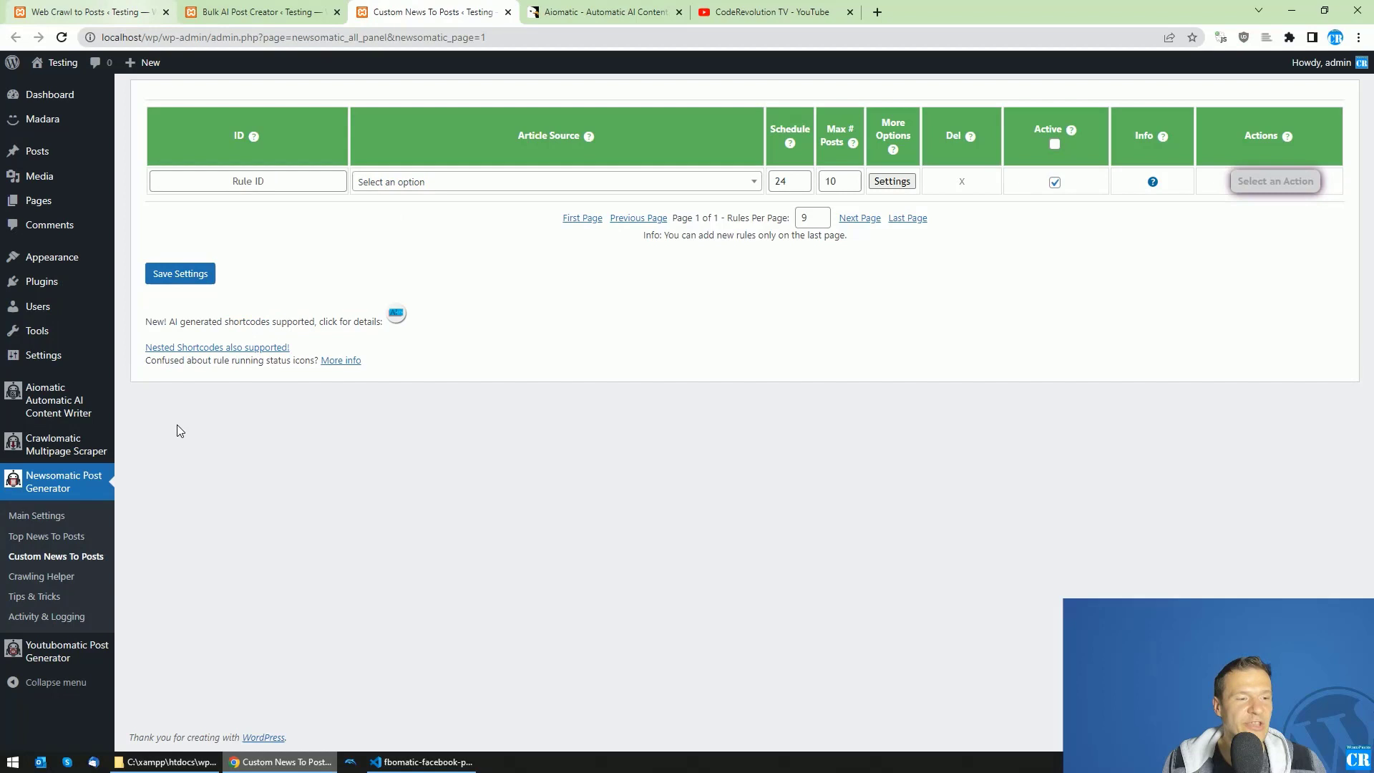
pyautogui.moveTo(54, 667)
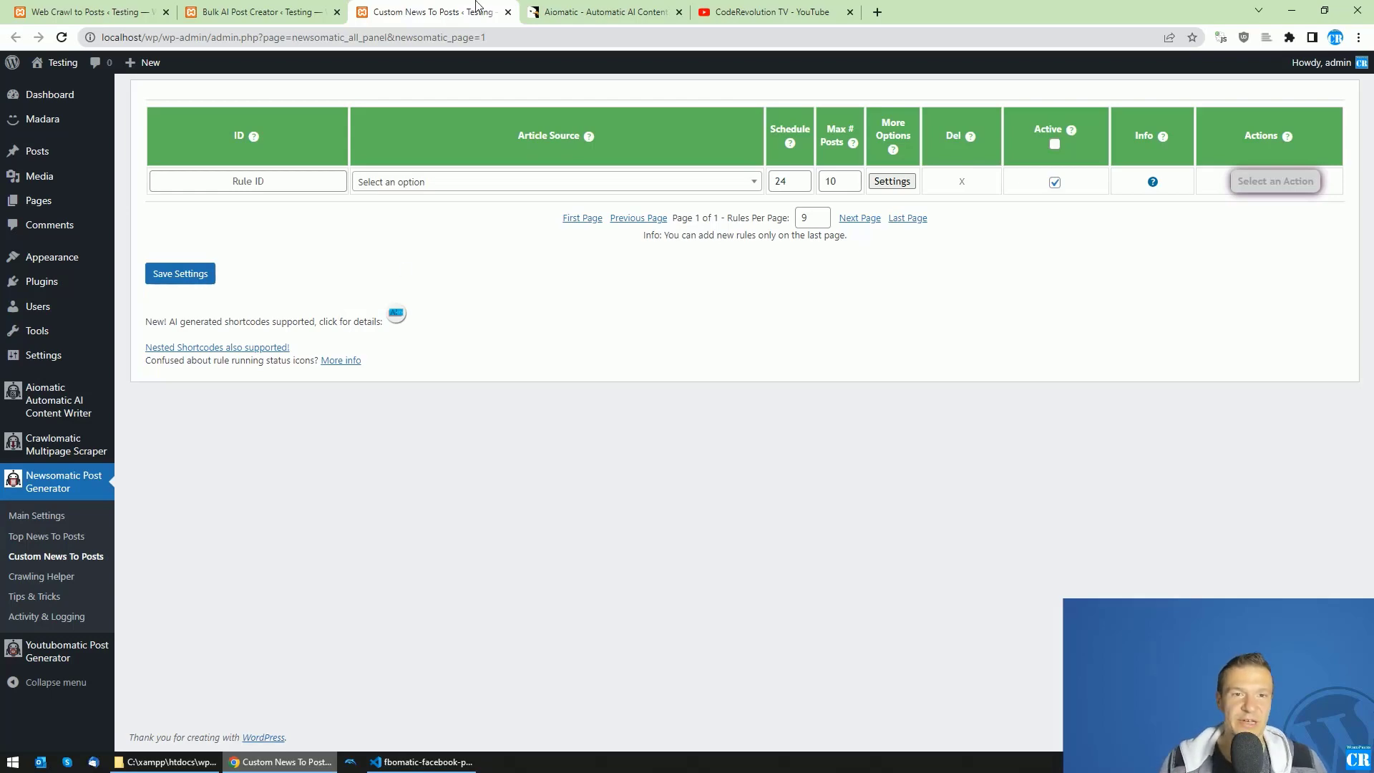
# Look back over the CodeCanyon and Bulk AI Post Creator tabs, ending on YouTube's Community page
pyautogui.click(605, 11)
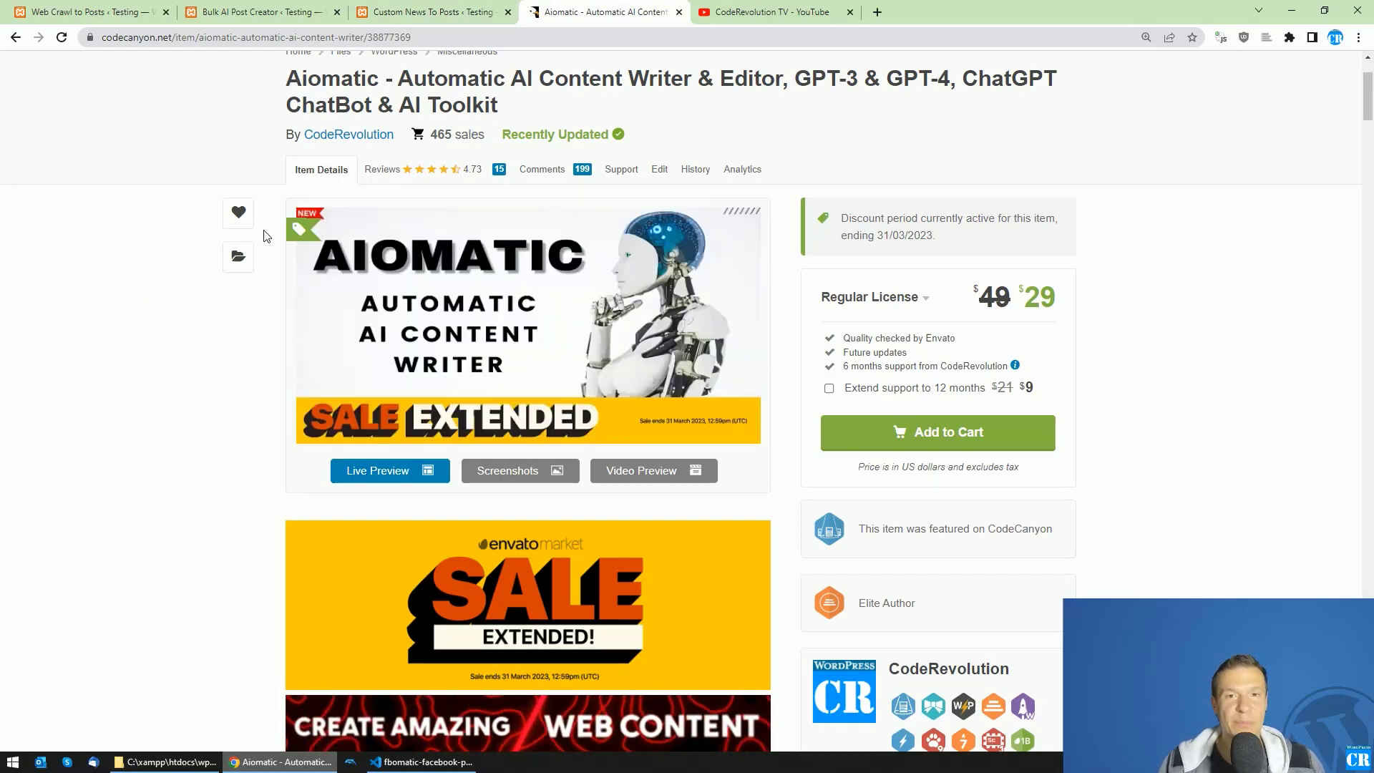
pyautogui.click(215, 12)
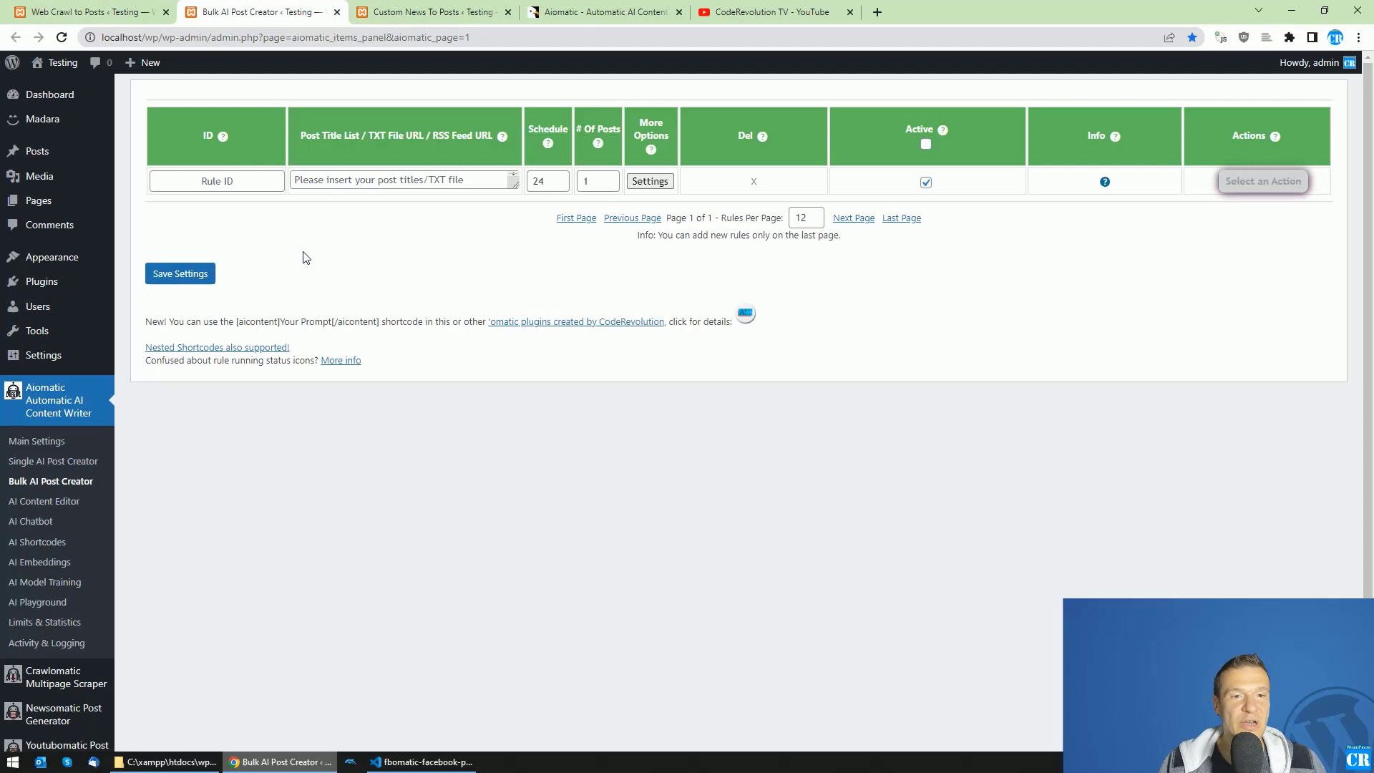
pyautogui.scroll(-1, 118, 448)
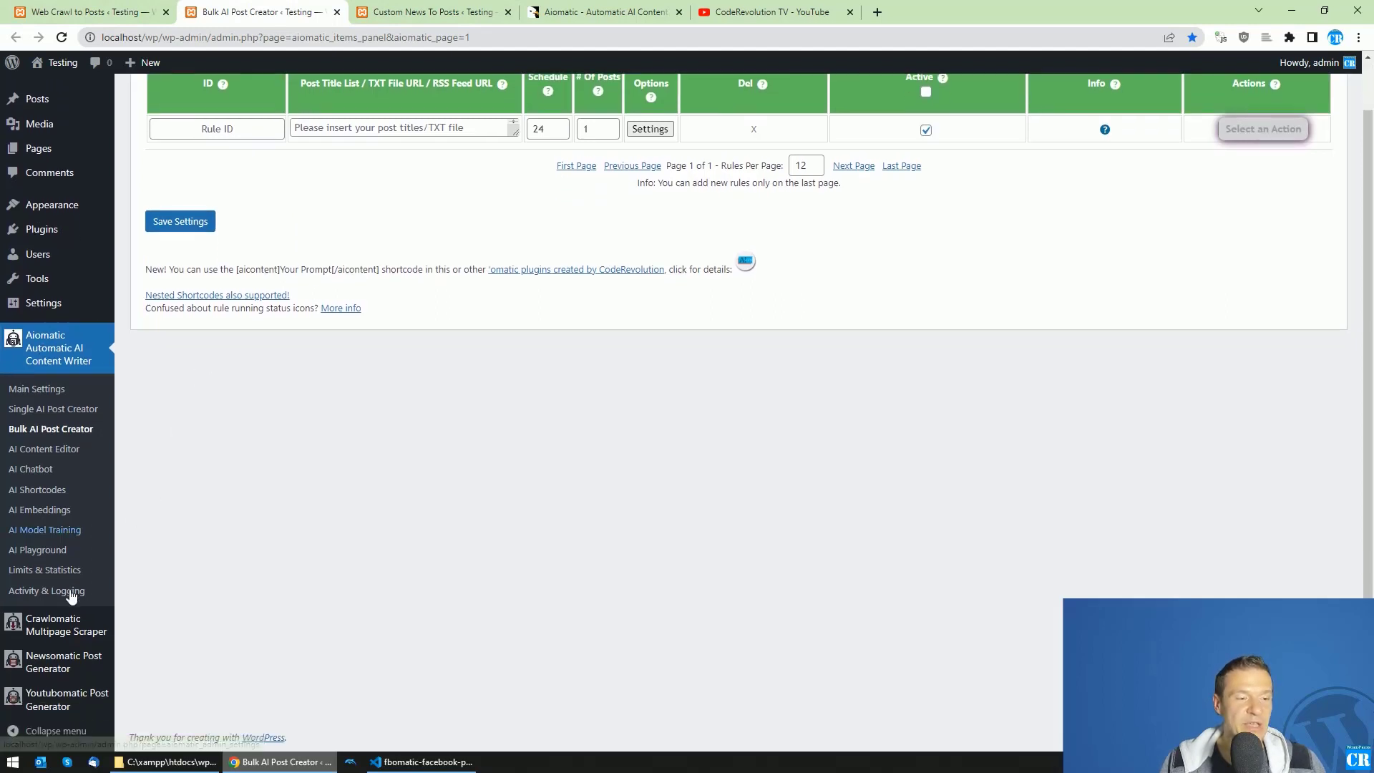
pyautogui.moveTo(64, 625)
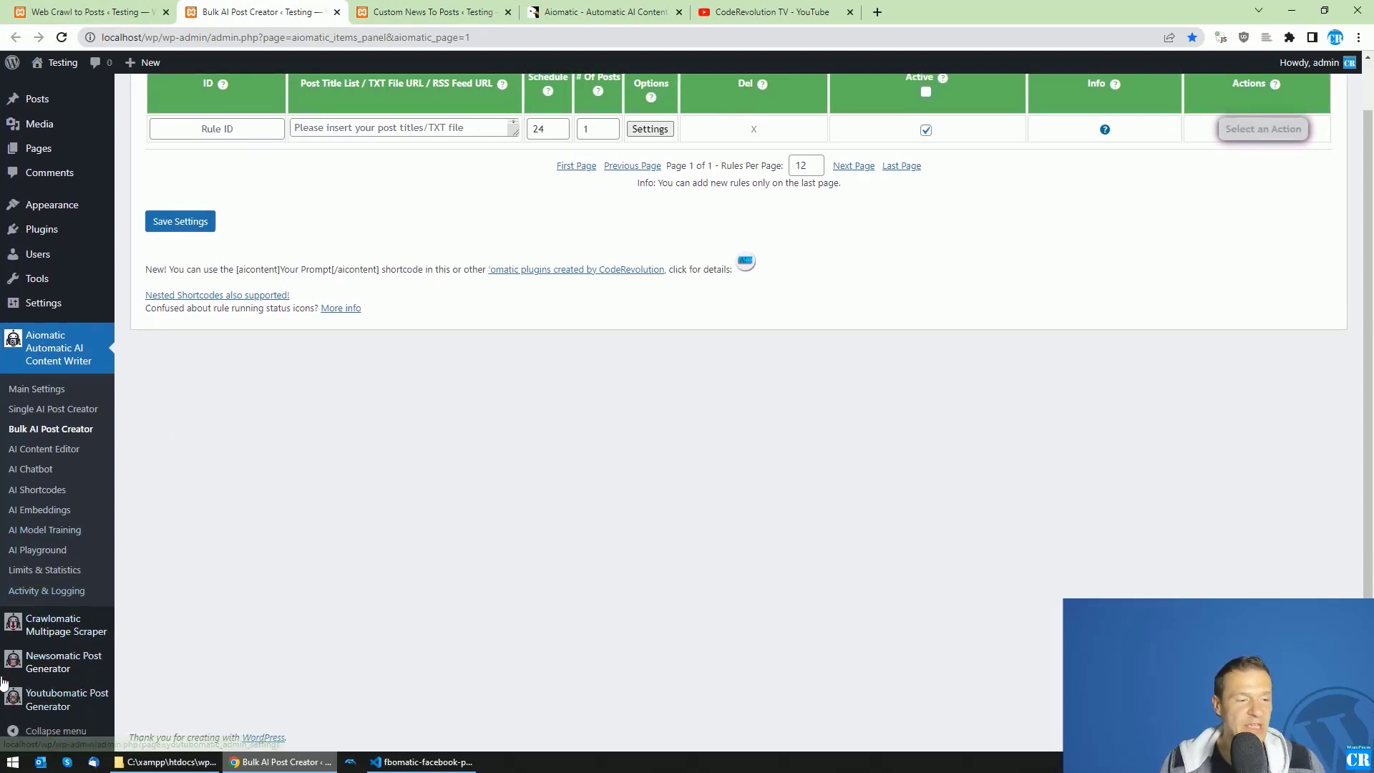
pyautogui.moveTo(50, 700)
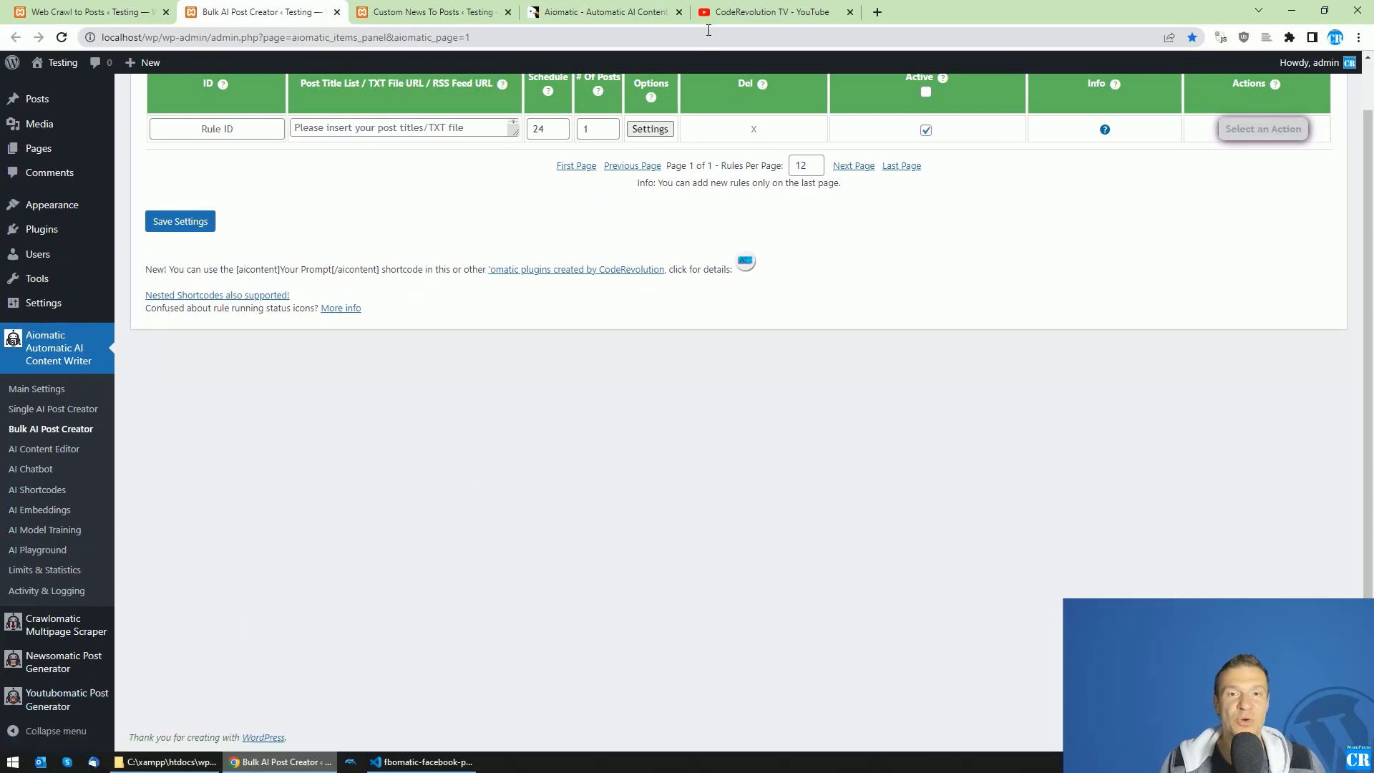
pyautogui.click(759, 12)
pyautogui.scroll(-1, 319, 432)
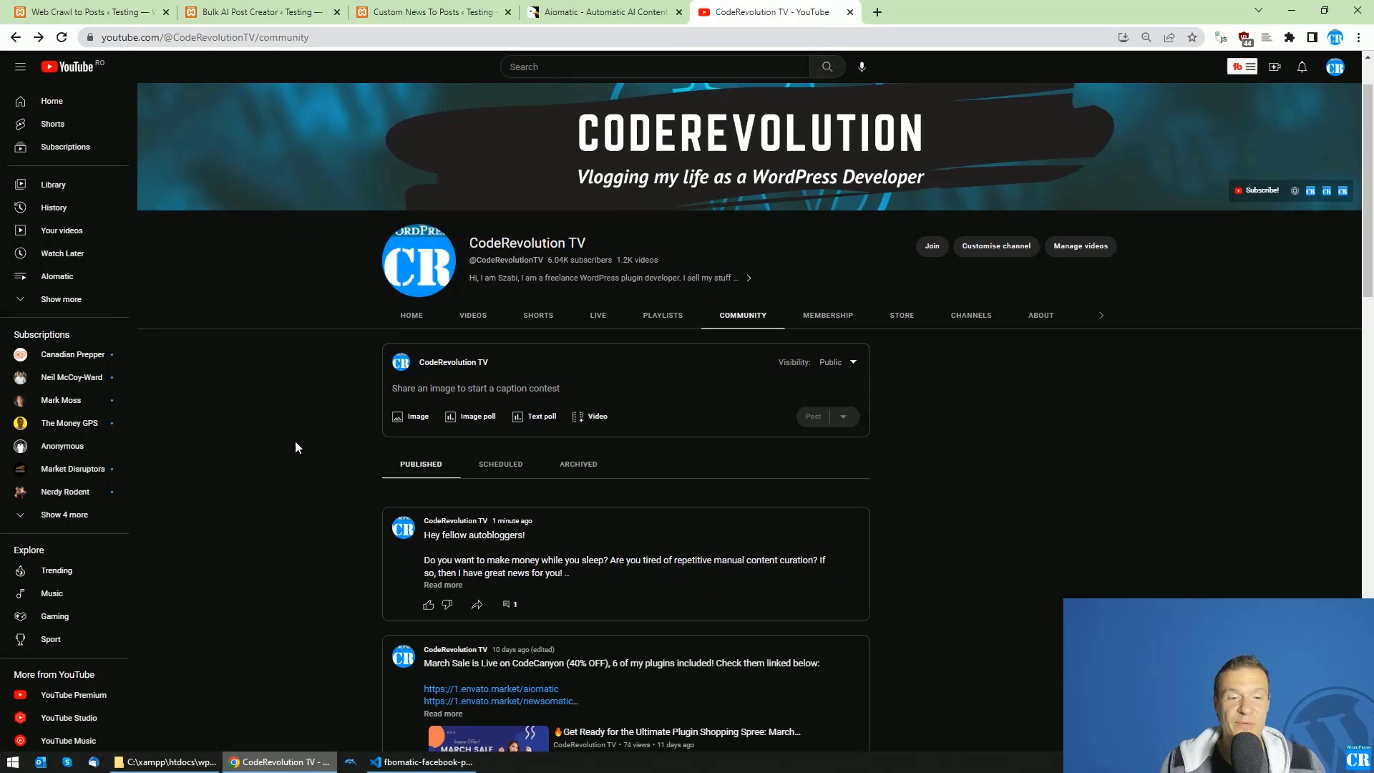
# Expand the newest CodeRevolution TV community post to read its full autoblogging passive-income pitch
pyautogui.scroll(-3, 307, 441)
pyautogui.click(435, 374)
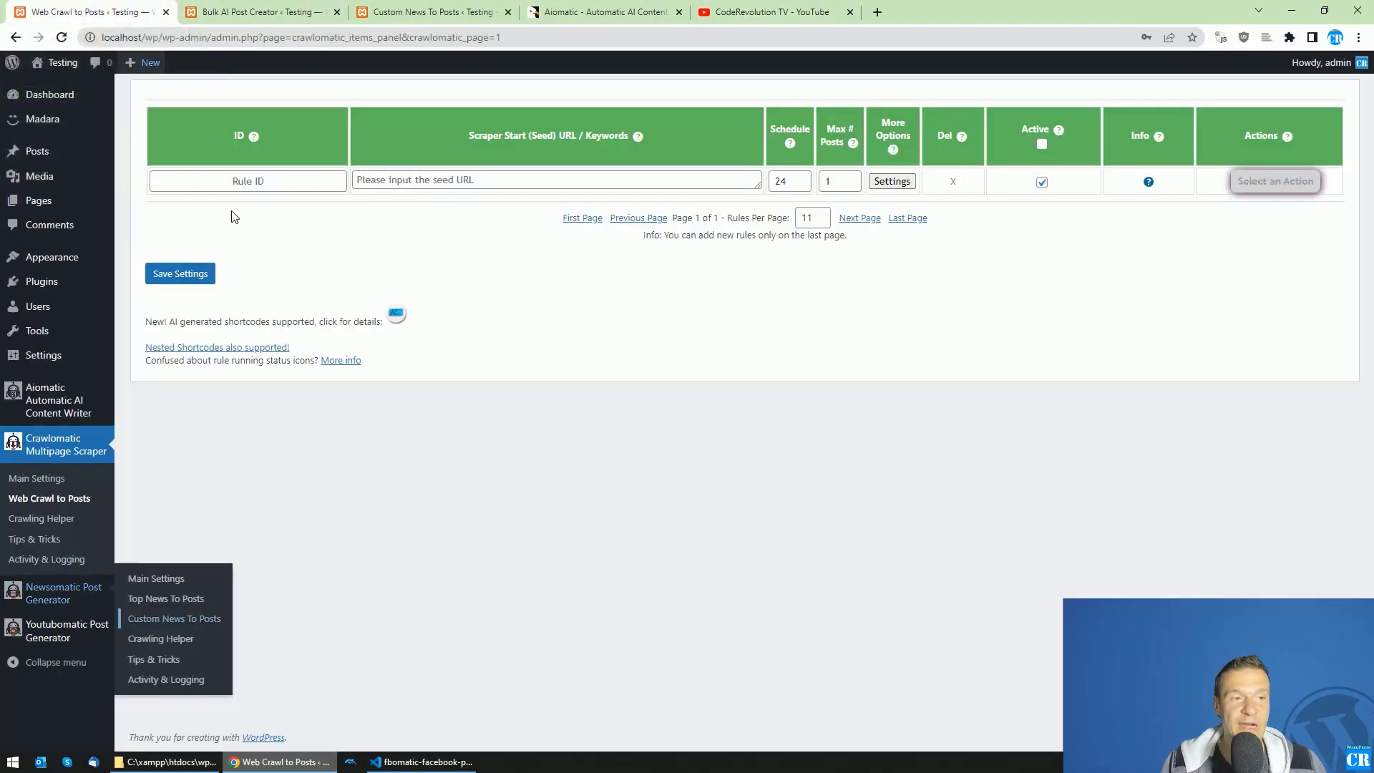
# Open Youtubomatic's Posts to YouTube Community settings in a new tab and enlarge the Post Template box
pyautogui.click(86, 12)
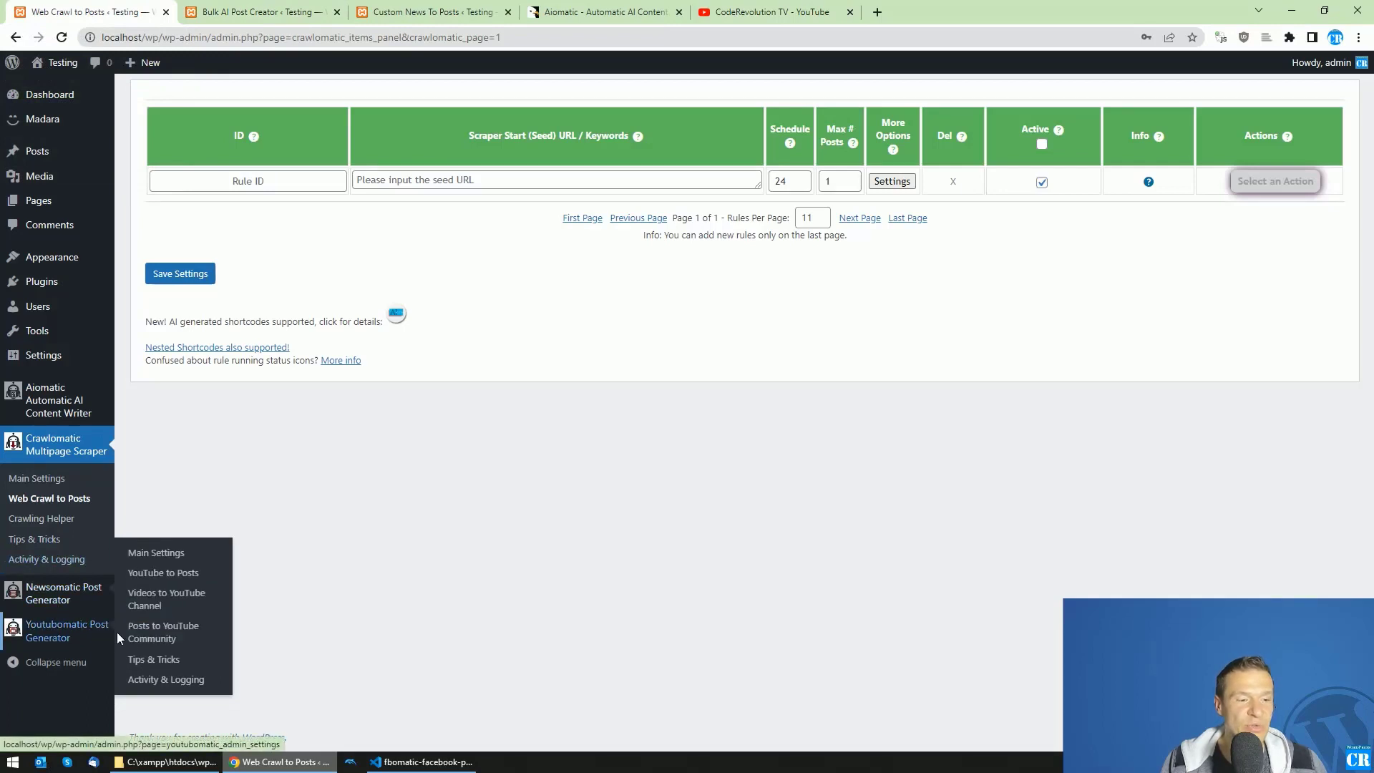
pyautogui.middleClick(147, 637)
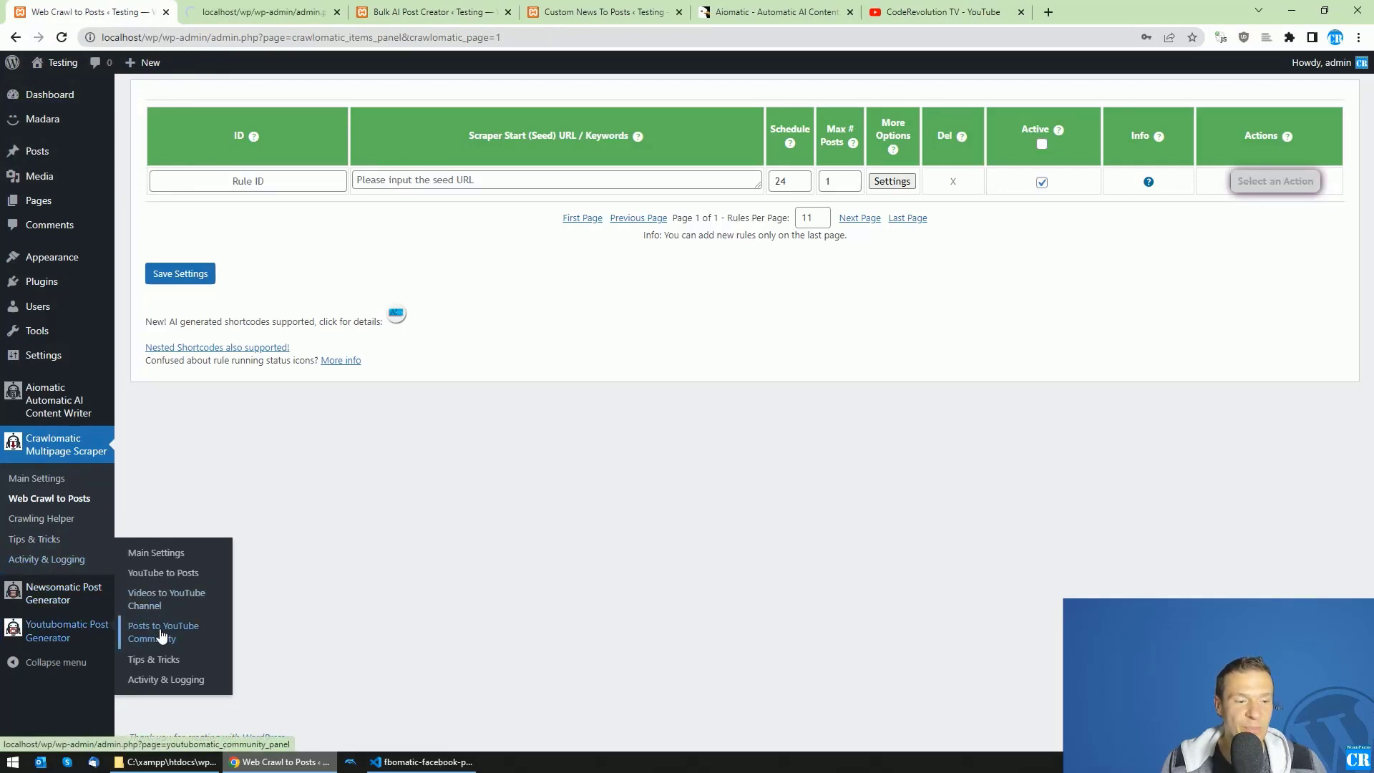
pyautogui.click(620, 10)
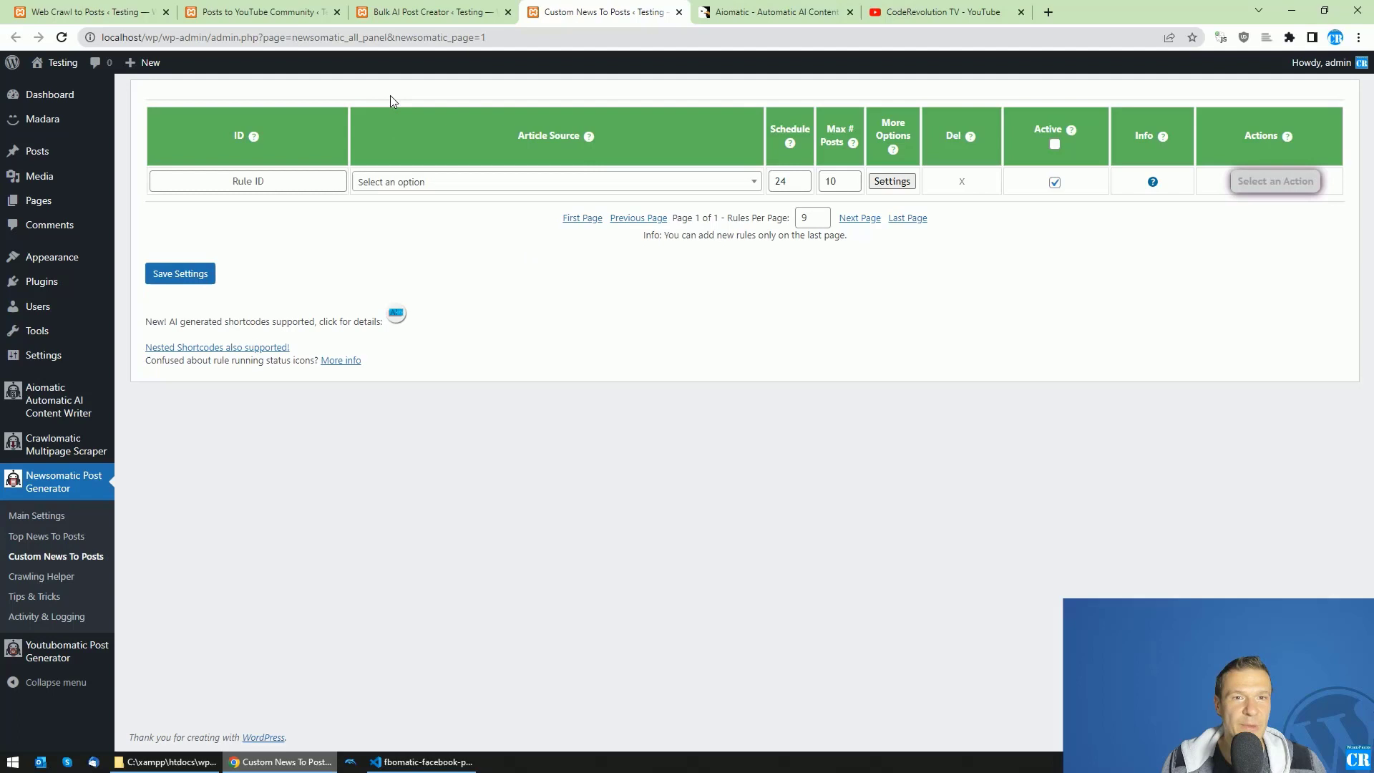
pyautogui.click(257, 11)
pyautogui.scroll(-2, 759, 437)
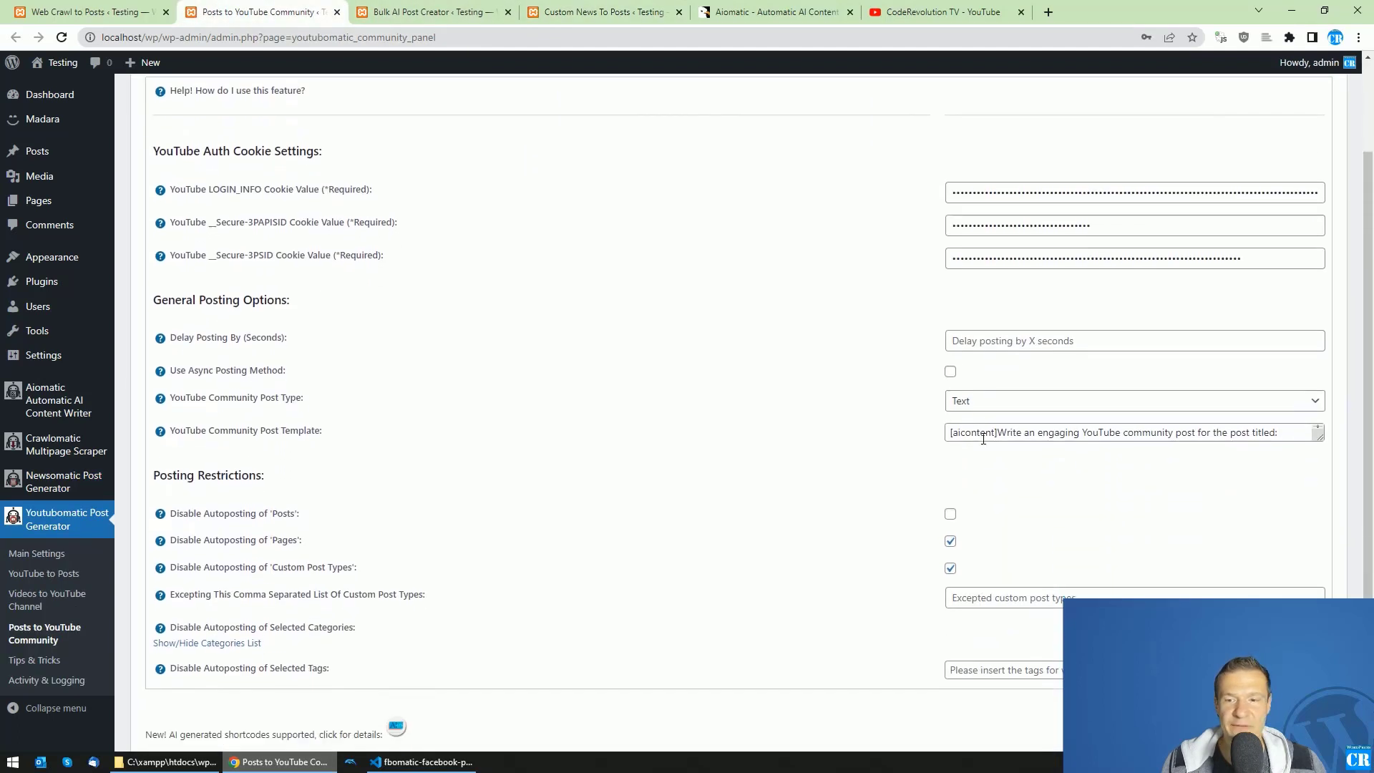
pyautogui.moveTo(1317, 419); pyautogui.dragTo(1319, 524)
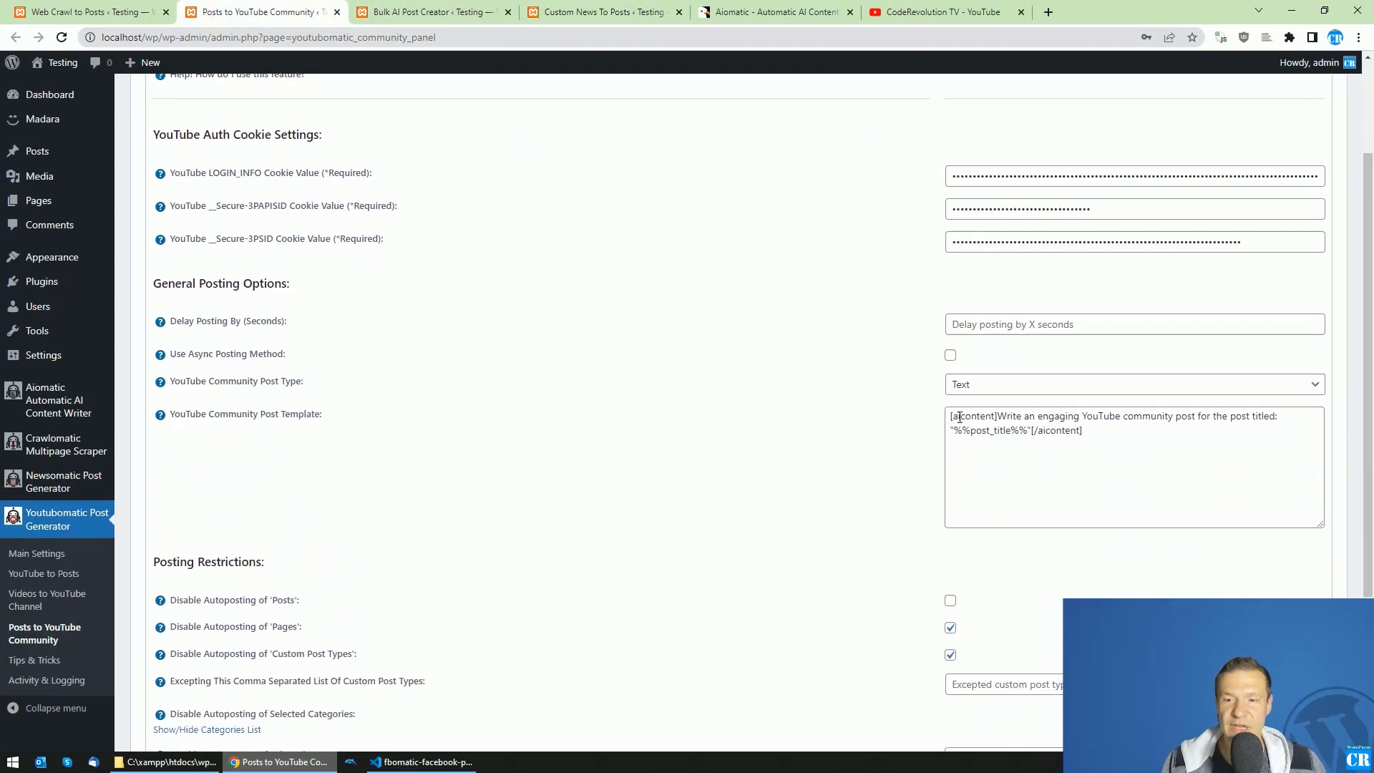
# Highlight the template's opening [aicontent] tag, its prompt and closing [/aicontent] tag, then return to CodeCanyon
pyautogui.moveTo(950, 415); pyautogui.dragTo(1082, 430)
pyautogui.moveTo(951, 416); pyautogui.dragTo(997, 416)
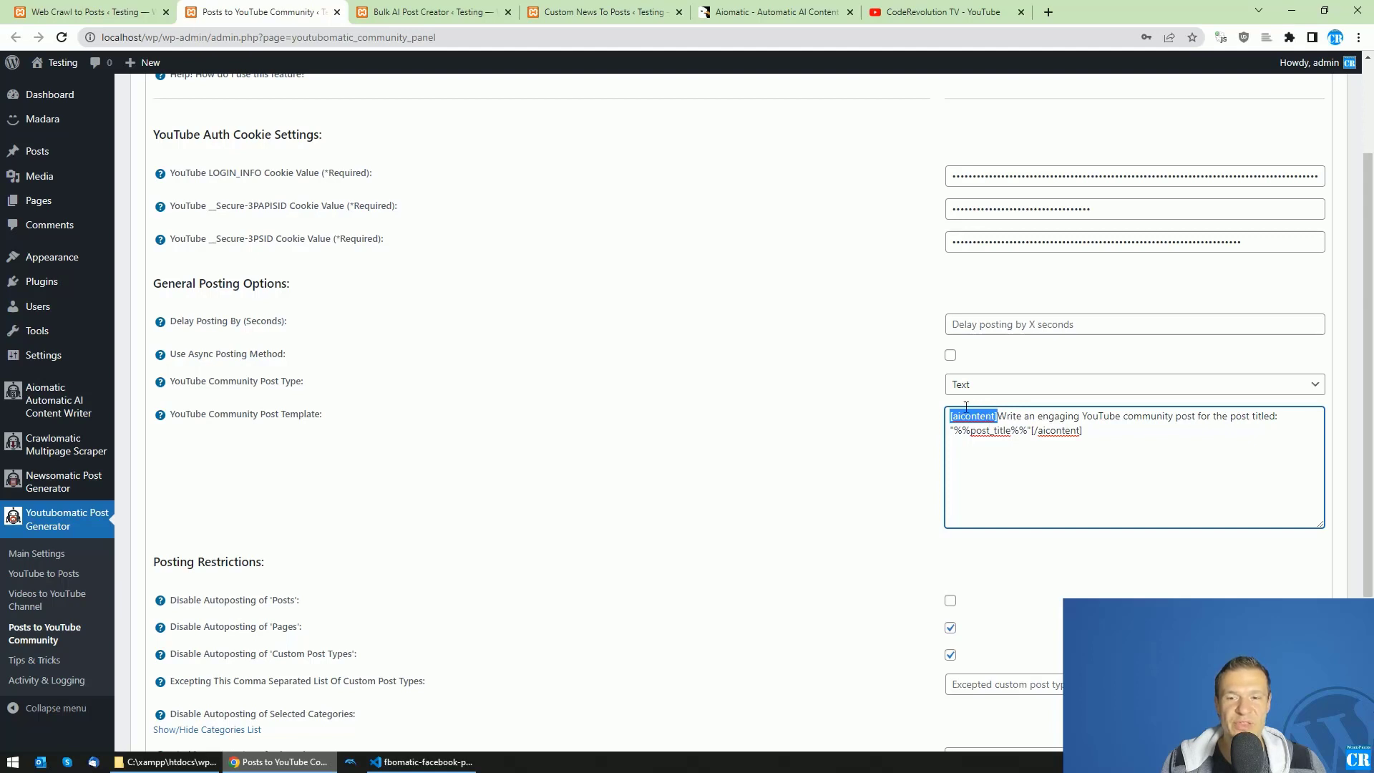
pyautogui.click(1001, 417)
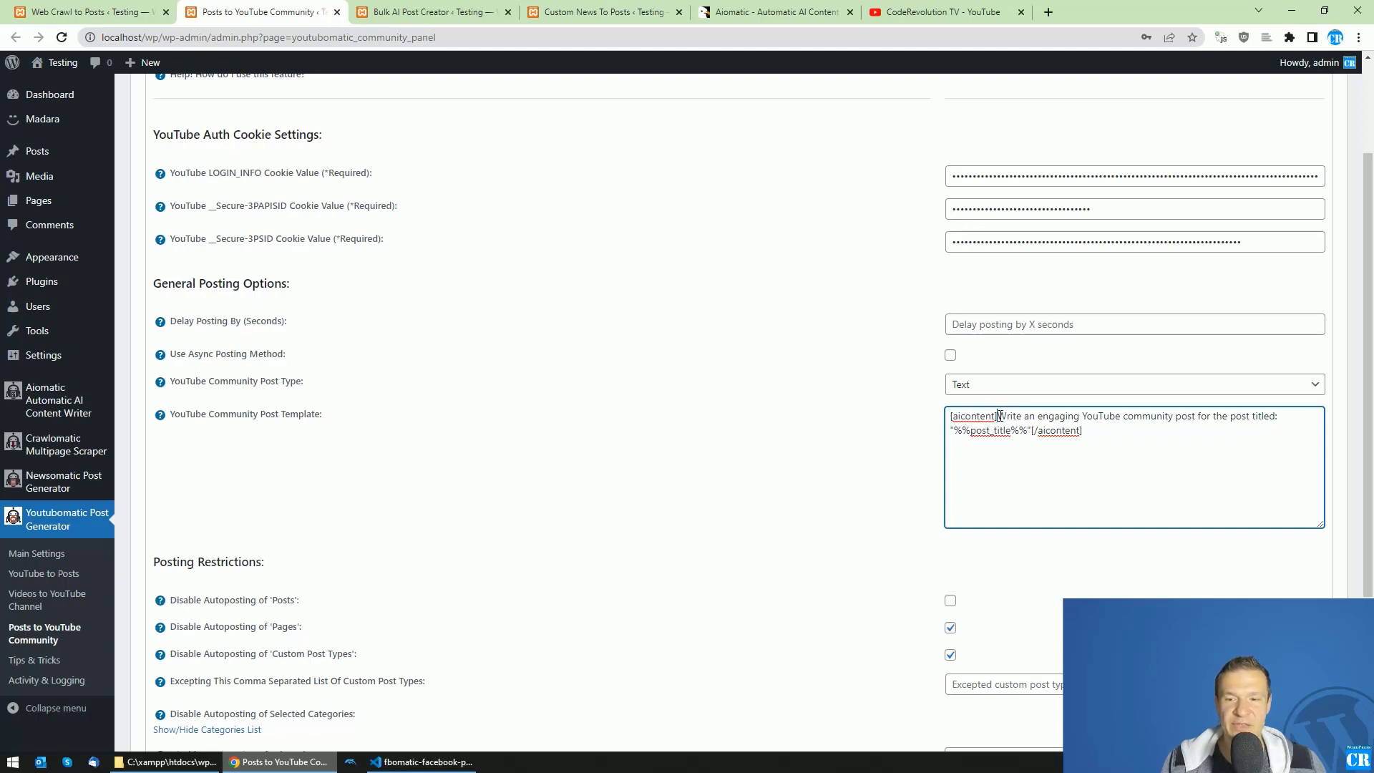
pyautogui.moveTo(999, 417); pyautogui.dragTo(1019, 430)
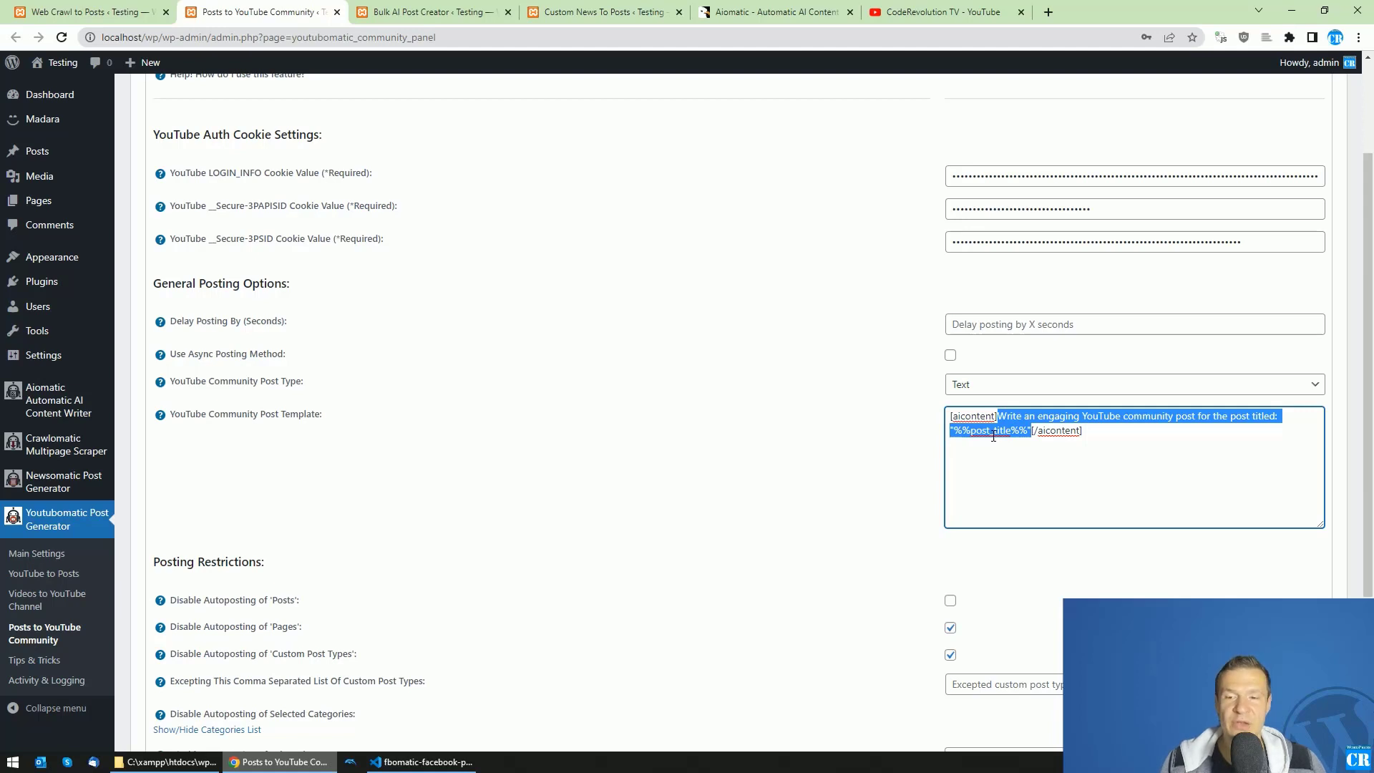
pyautogui.click(1034, 430)
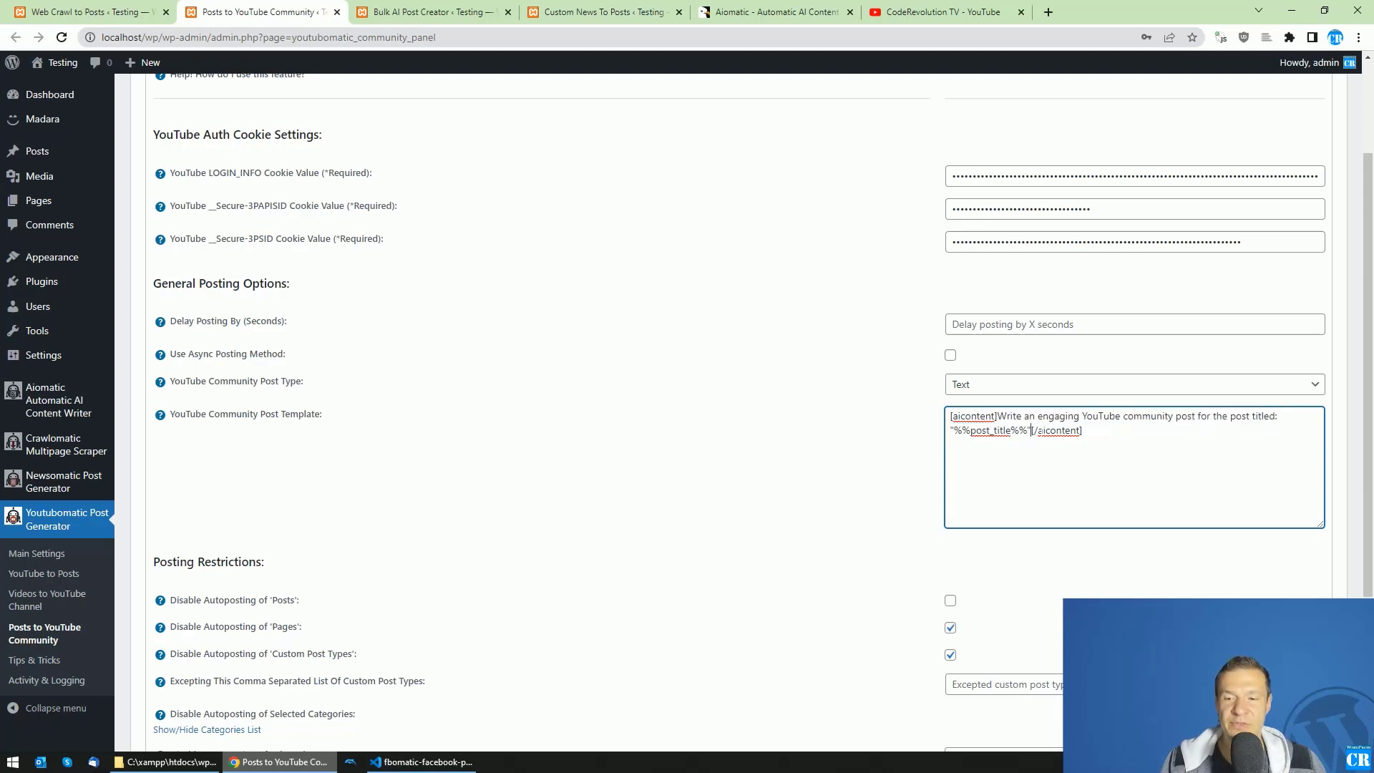
pyautogui.moveTo(1031, 430); pyautogui.dragTo(1079, 431)
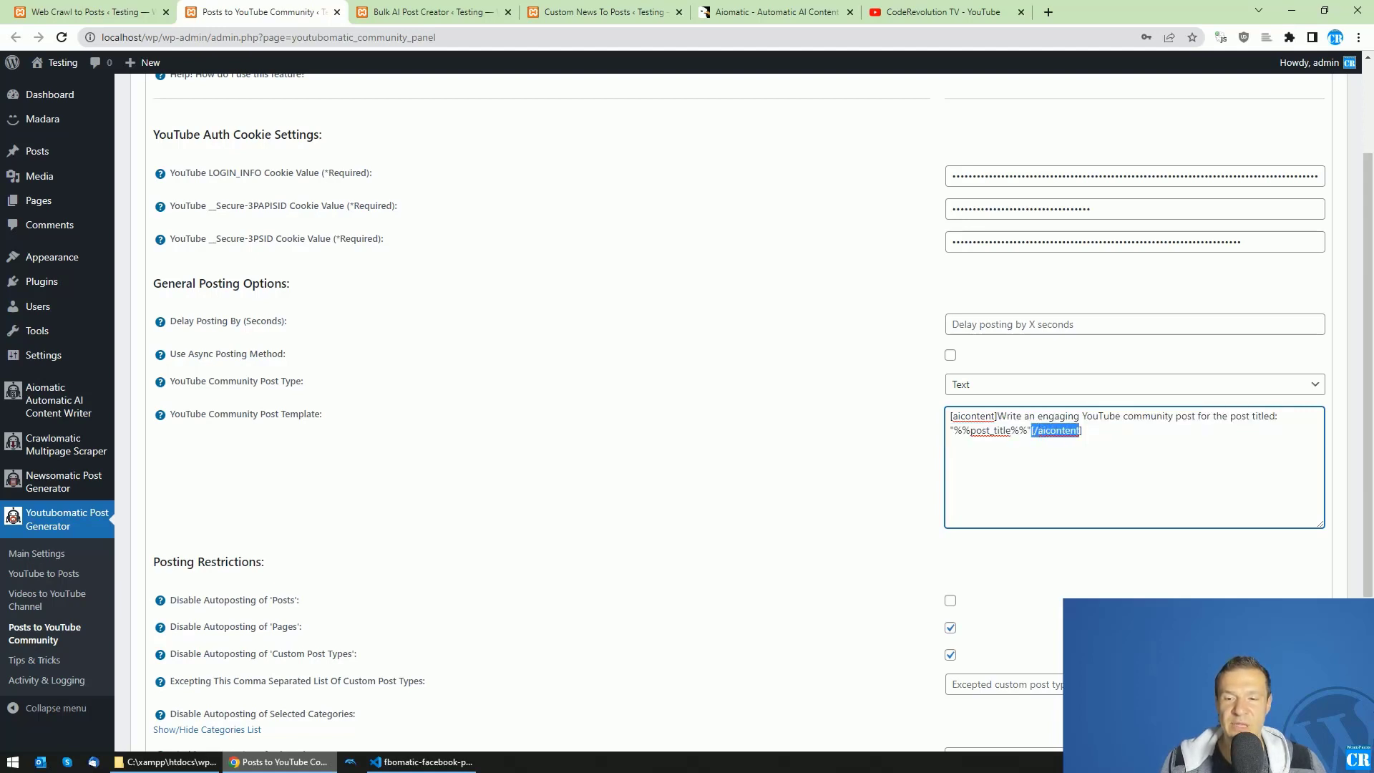
pyautogui.click(998, 416)
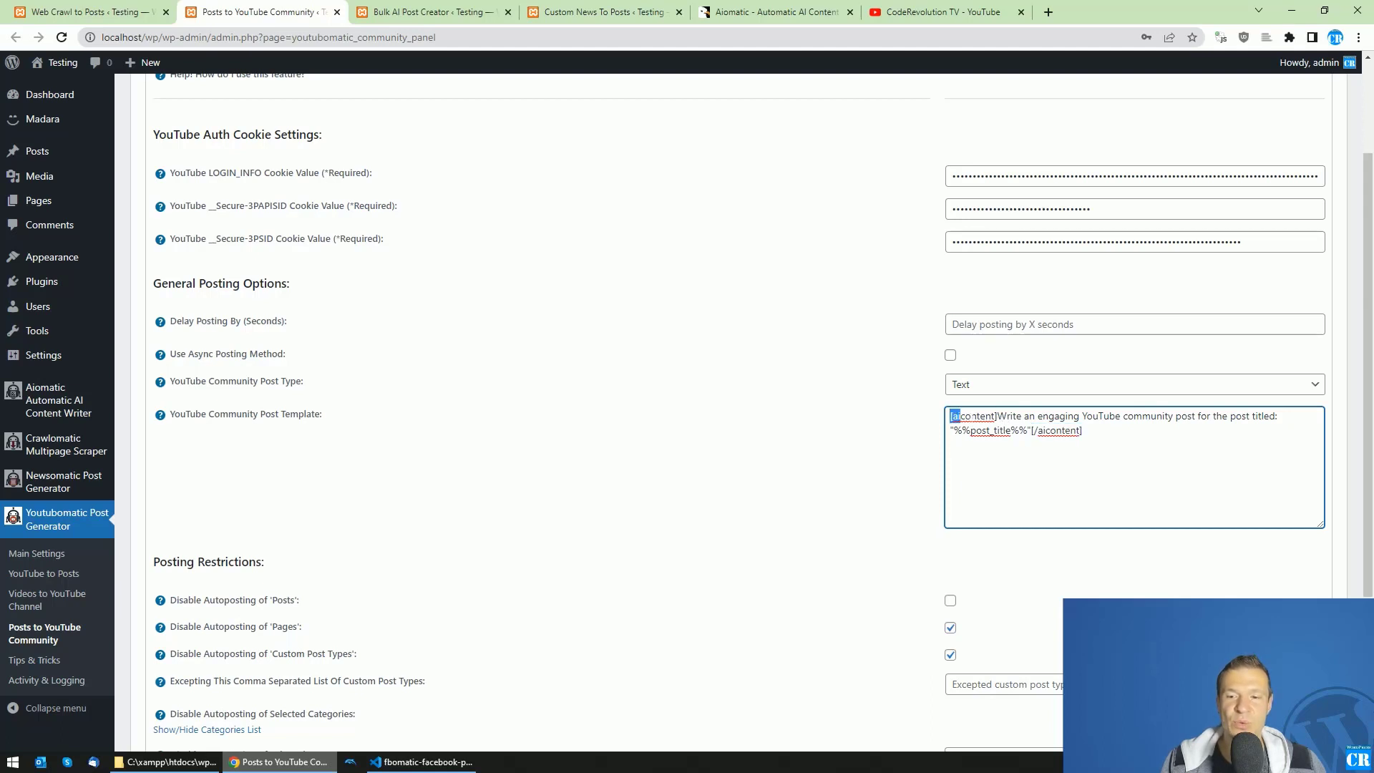
pyautogui.moveTo(972, 415); pyautogui.dragTo(997, 417)
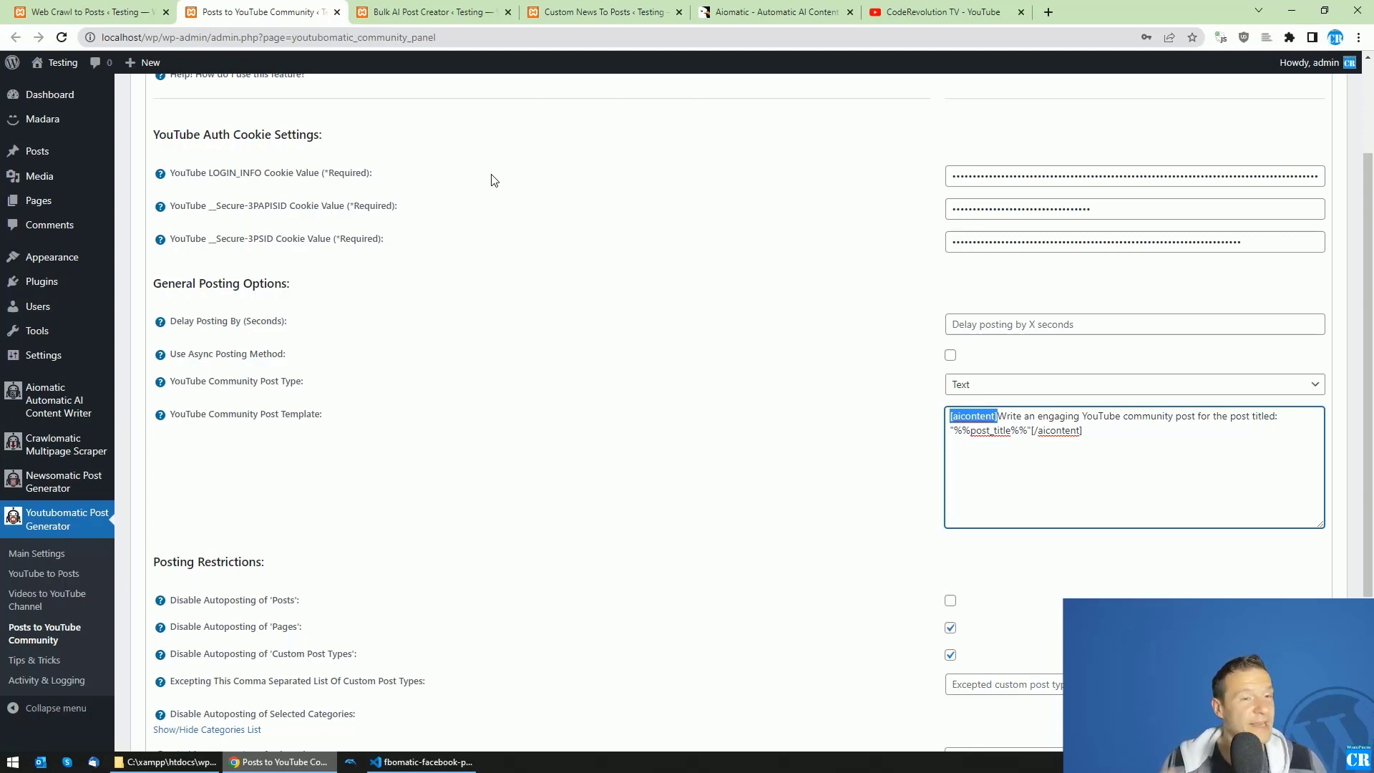
pyautogui.hotkey('ctrl', '5')
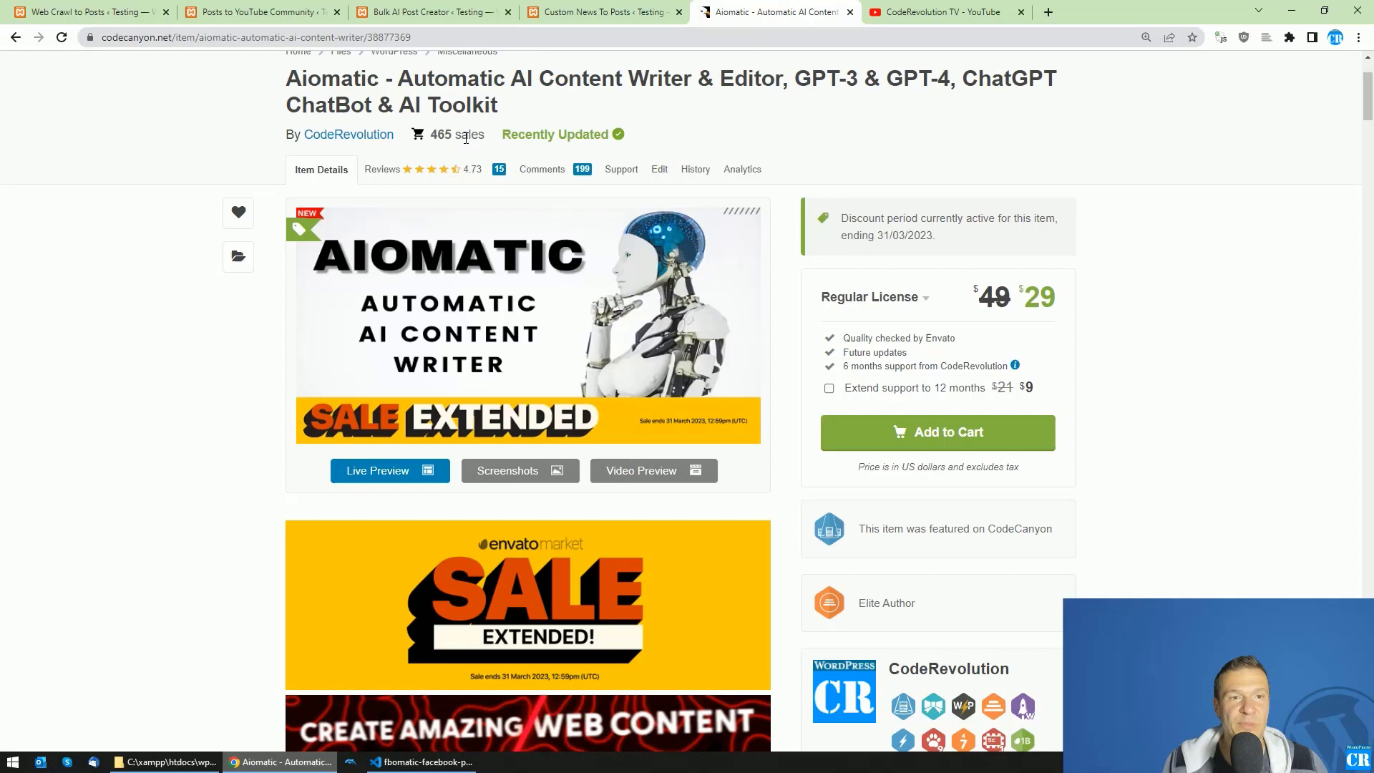
# Open Newsomatic's Top News To Posts page in a new tab
pyautogui.click(622, 10)
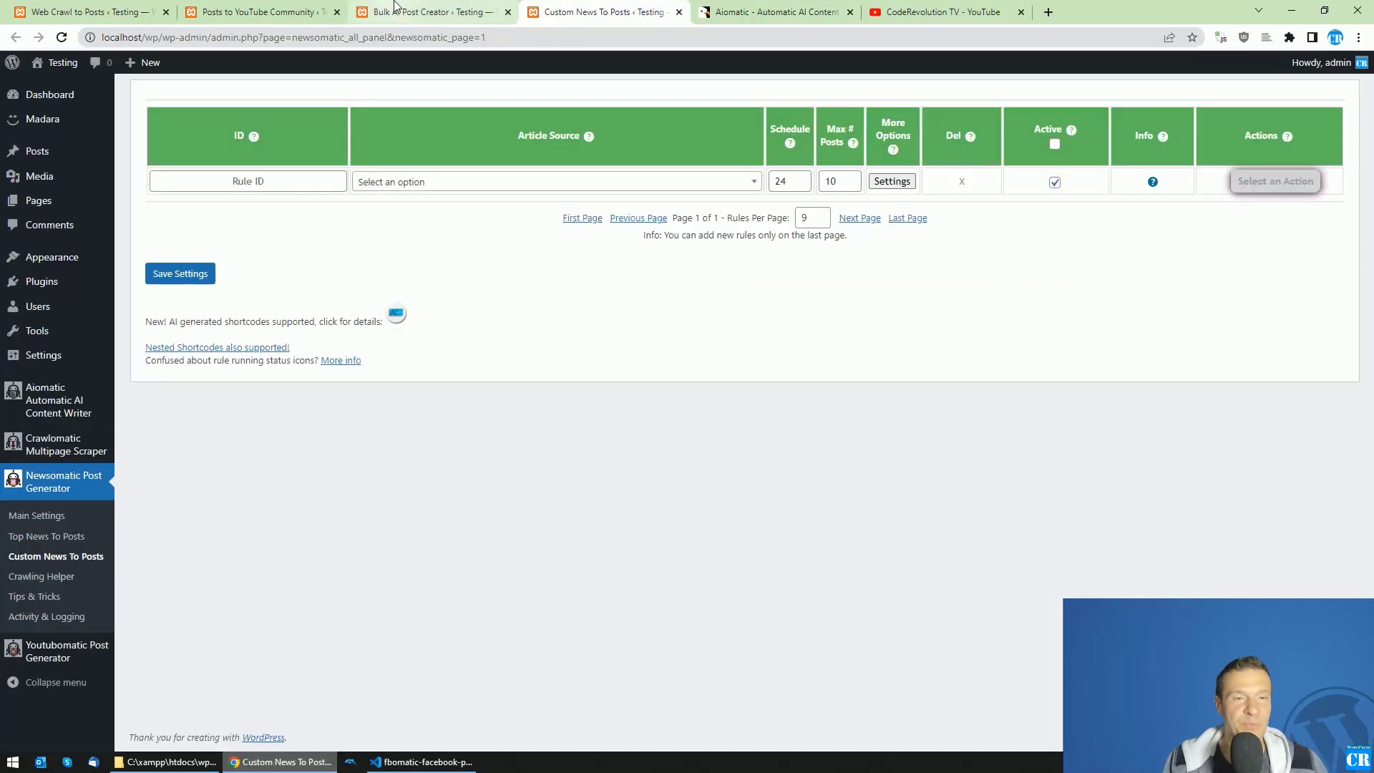
pyautogui.click(272, 11)
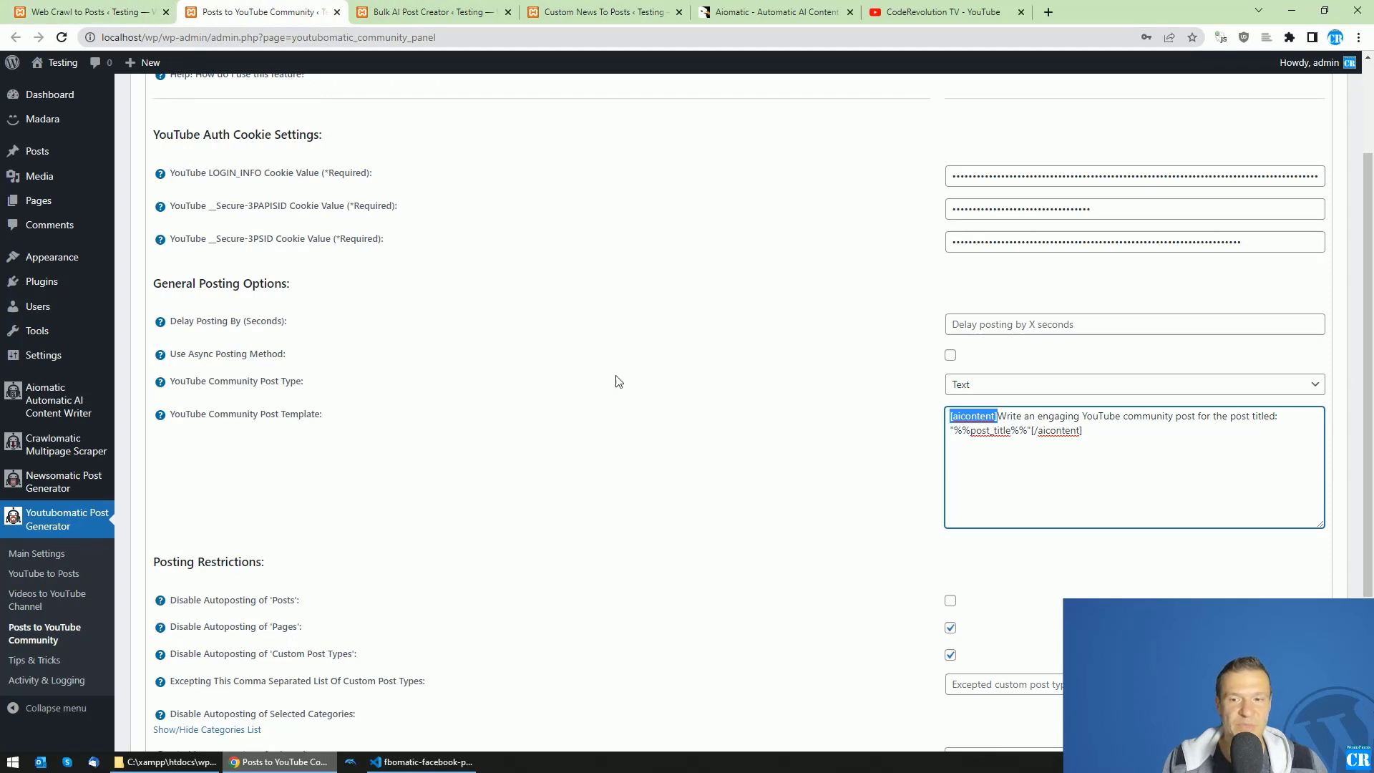
pyautogui.click(81, 12)
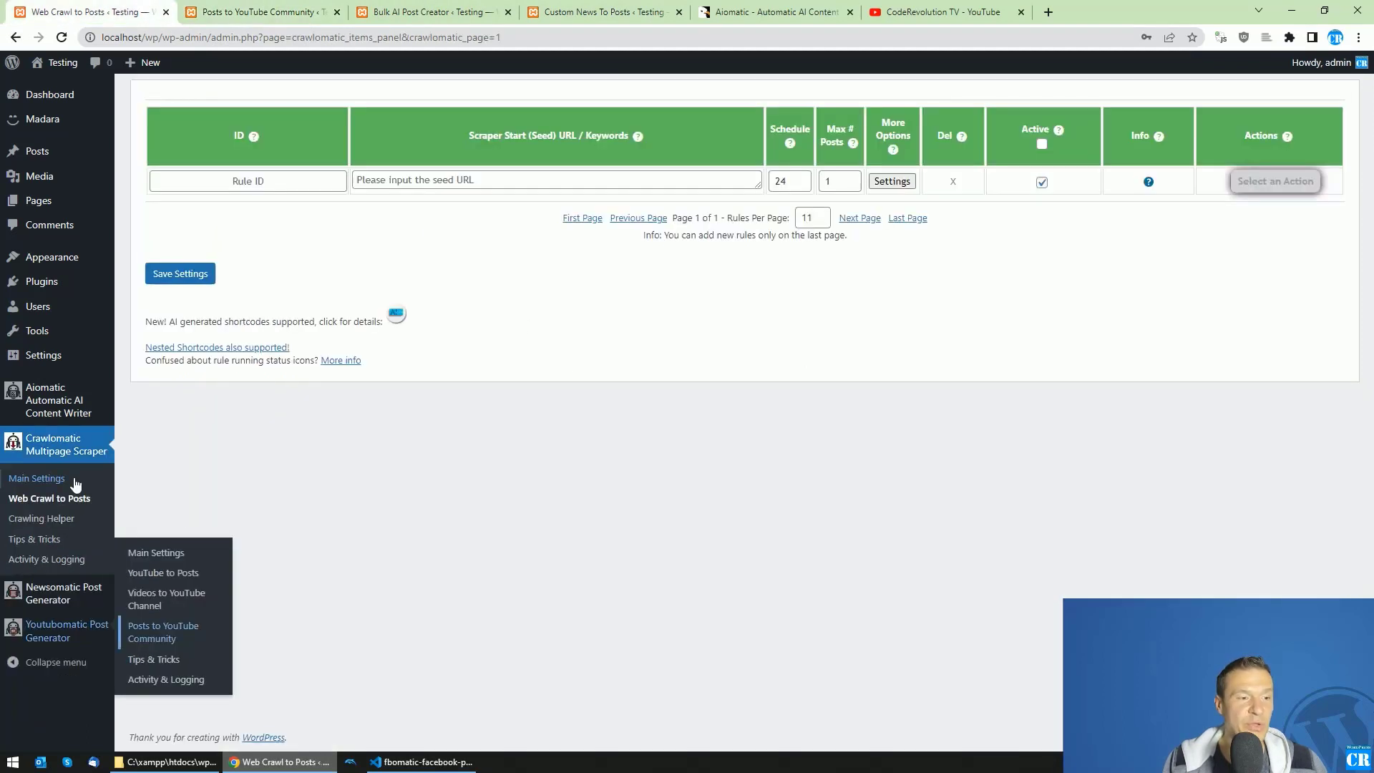
pyautogui.moveTo(63, 593)
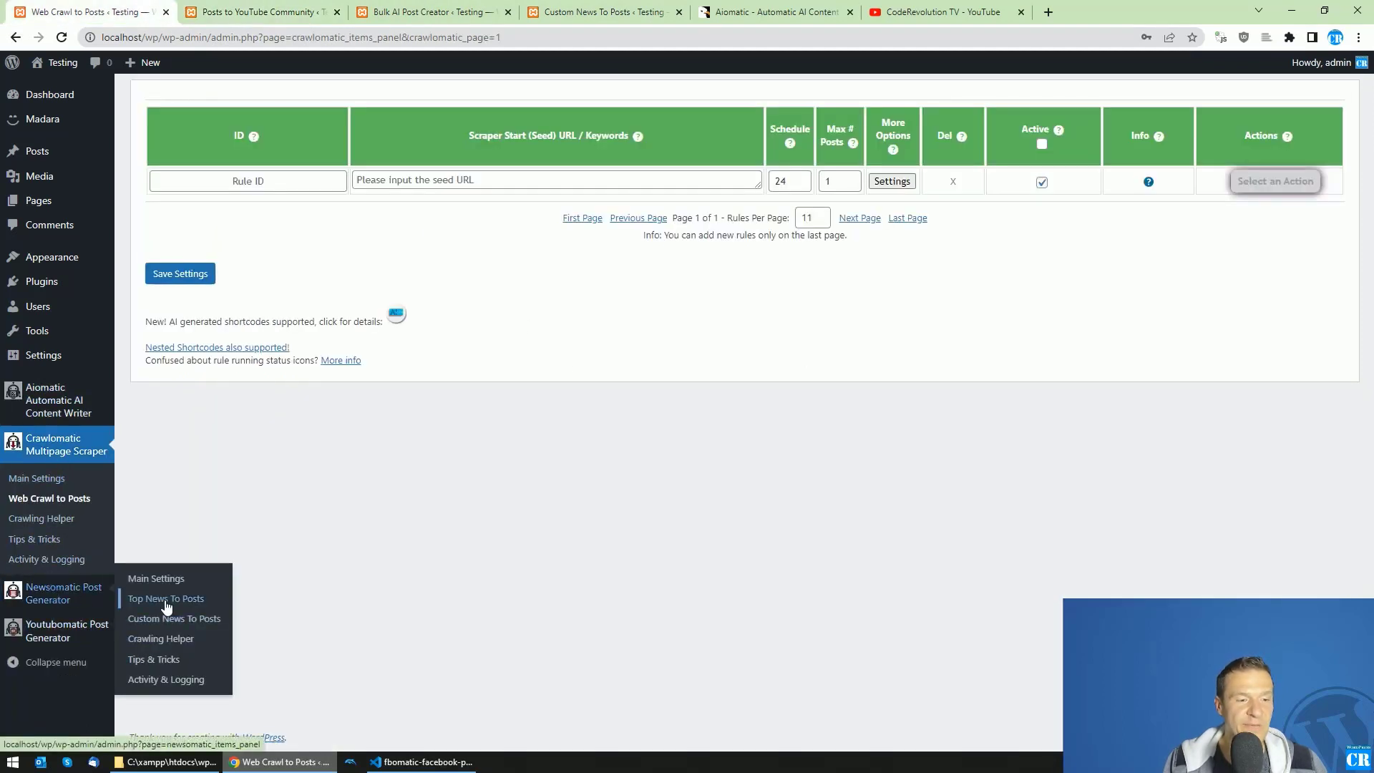
pyautogui.middleClick(166, 607)
pyautogui.click(224, 8)
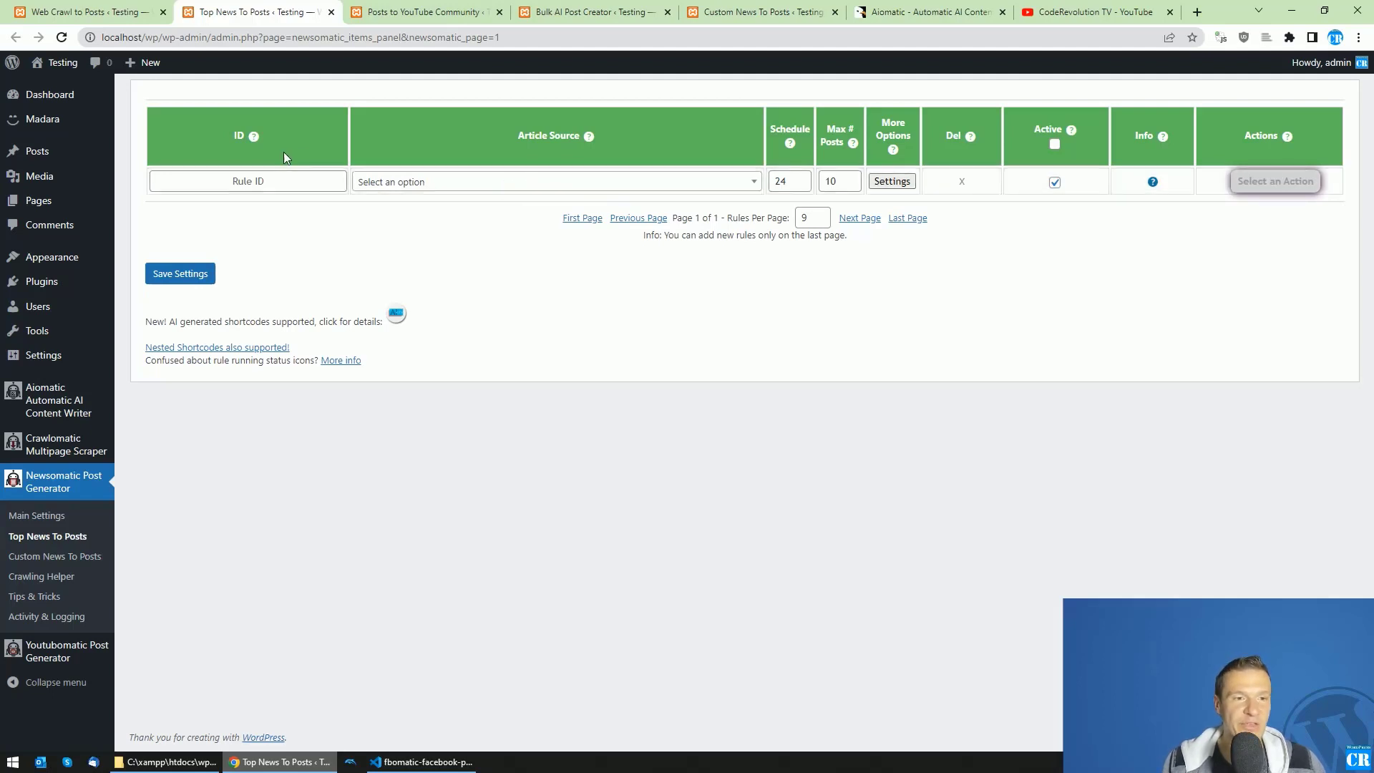
# Set the new rule's Article Source to Category - Business and Max # Posts to 1
pyautogui.click(439, 190)
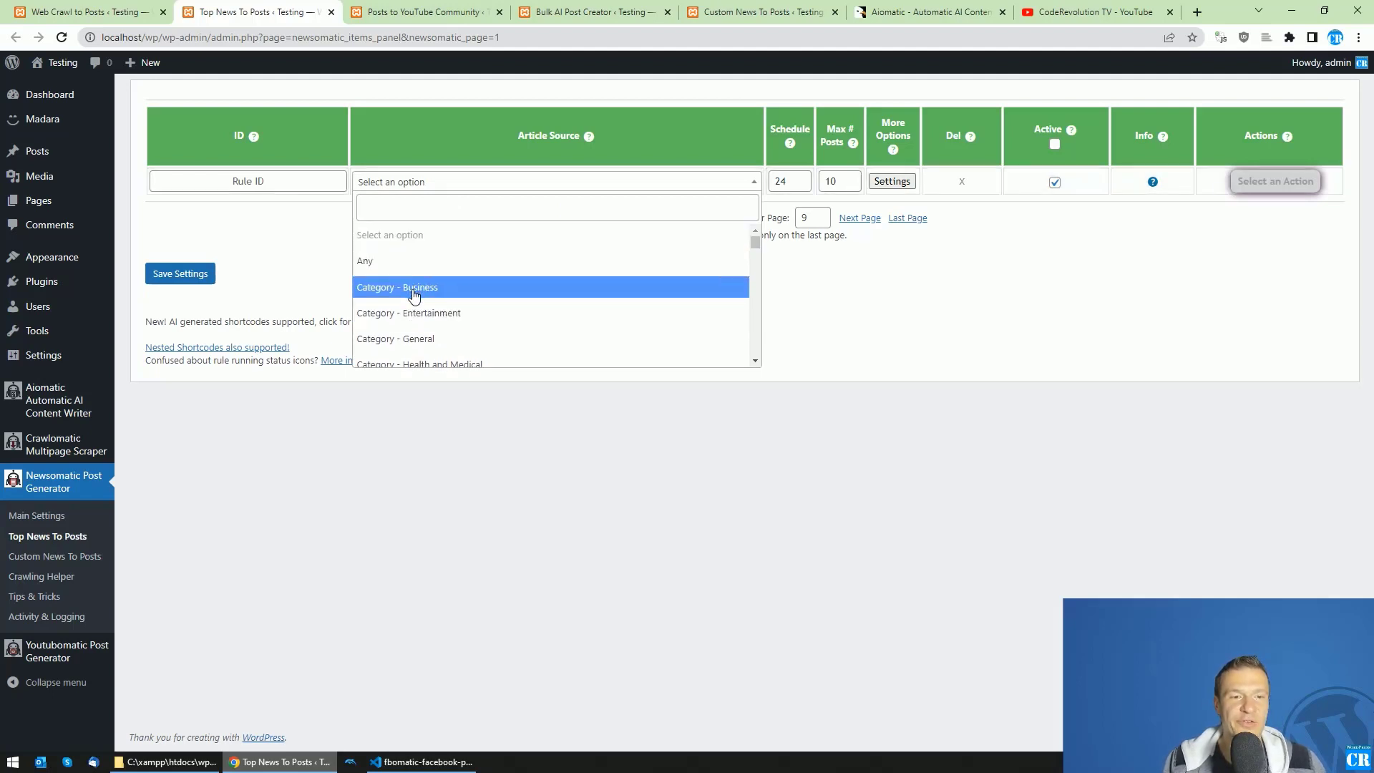
pyautogui.click(413, 293)
pyautogui.doubleClick(829, 183)
pyautogui.write('1')
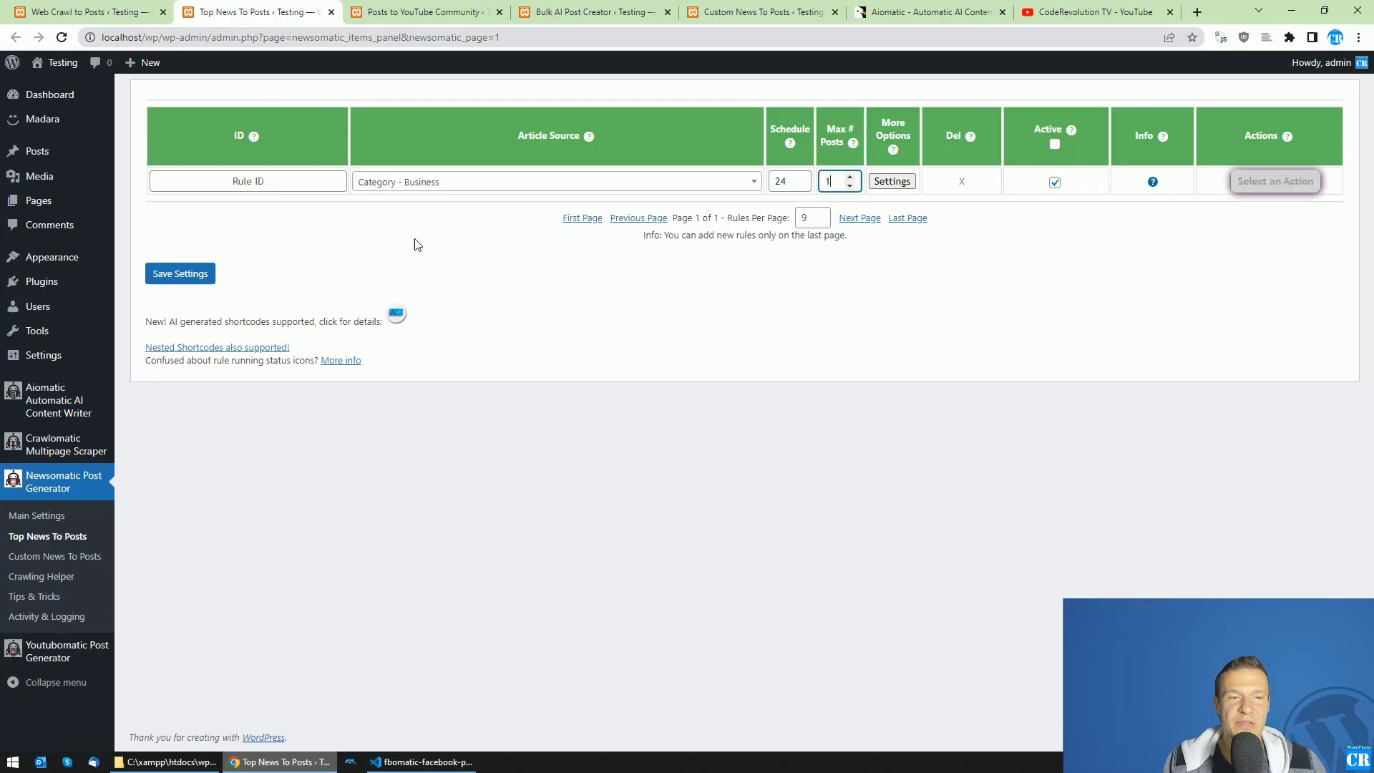
# In the rule's settings, enlarge Generated Post Content and add a blank line at its start
pyautogui.click(894, 183)
pyautogui.moveTo(1125, 179); pyautogui.dragTo(1138, 378)
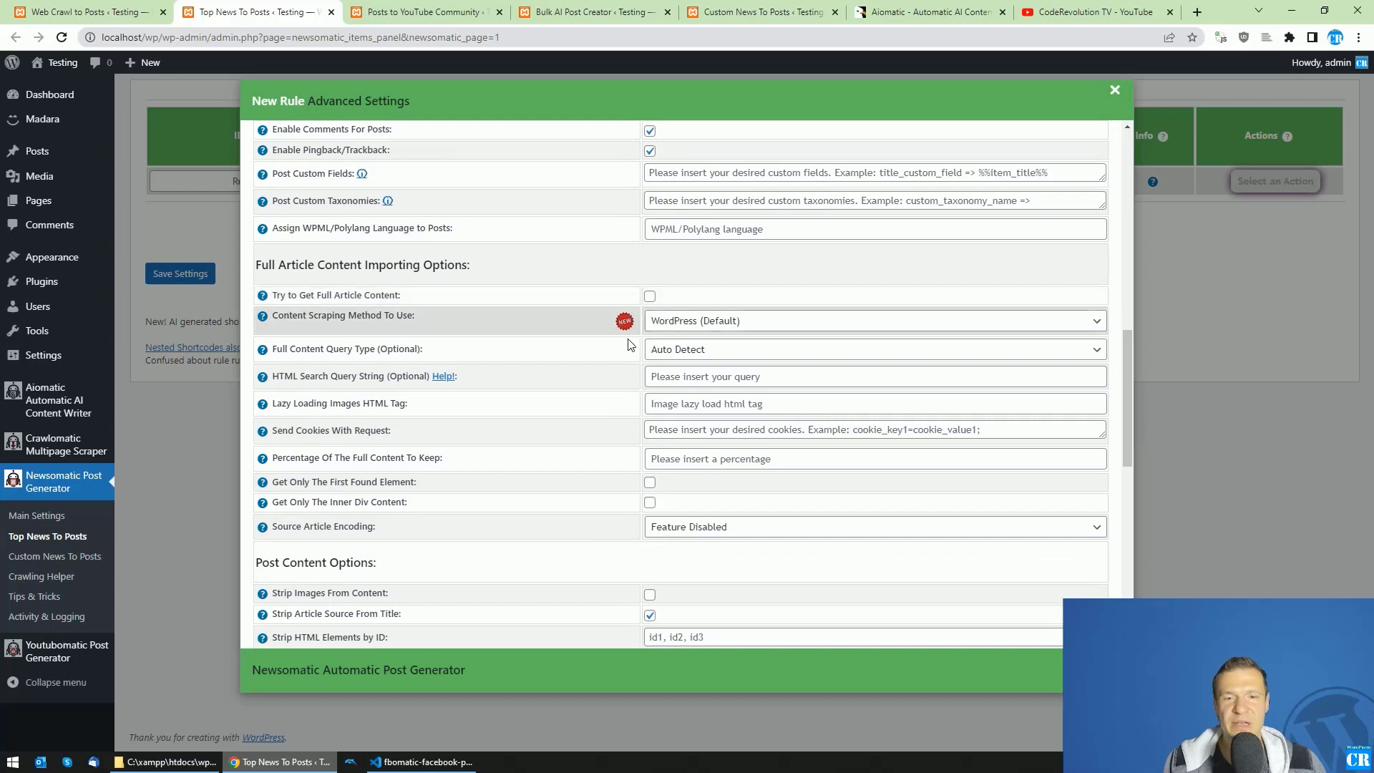
pyautogui.scroll(5, 624, 360)
pyautogui.scroll(6, 624, 360)
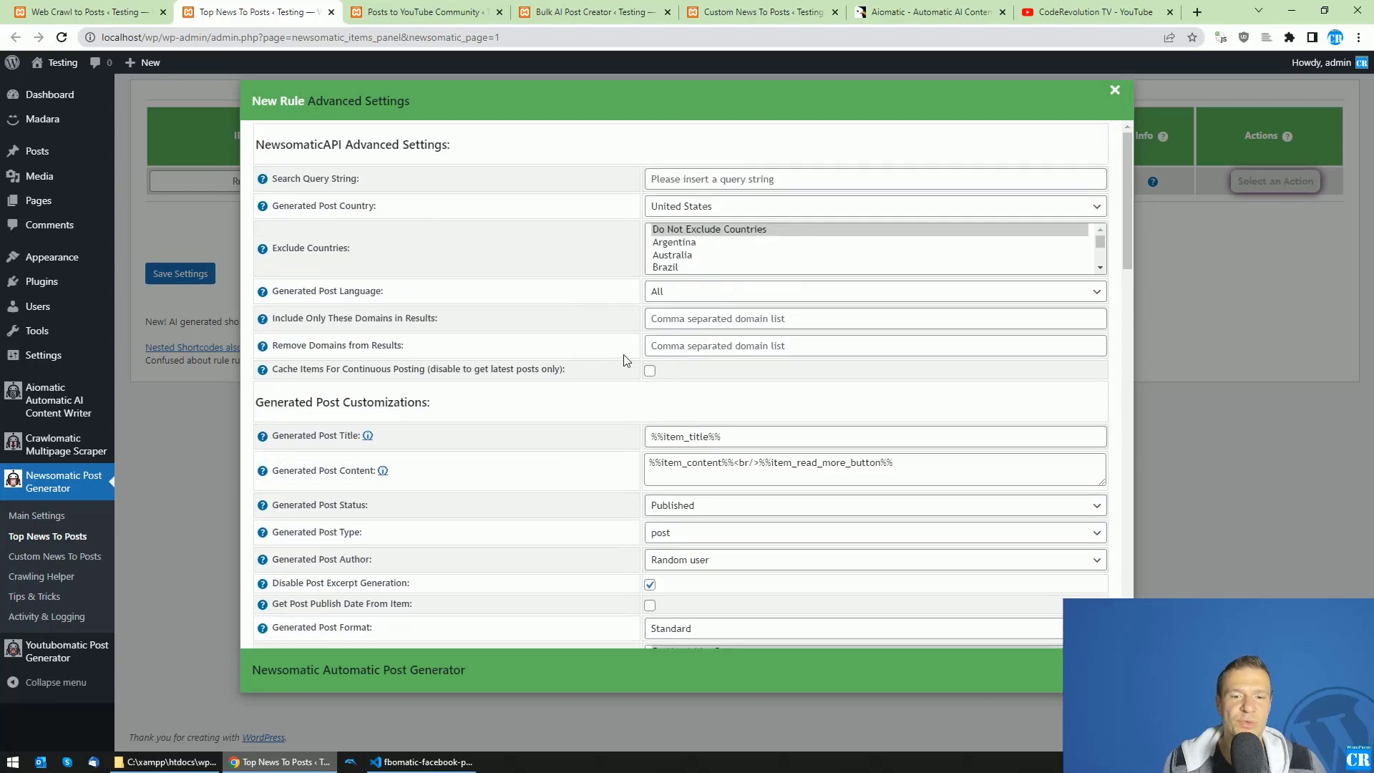
pyautogui.click(308, 465)
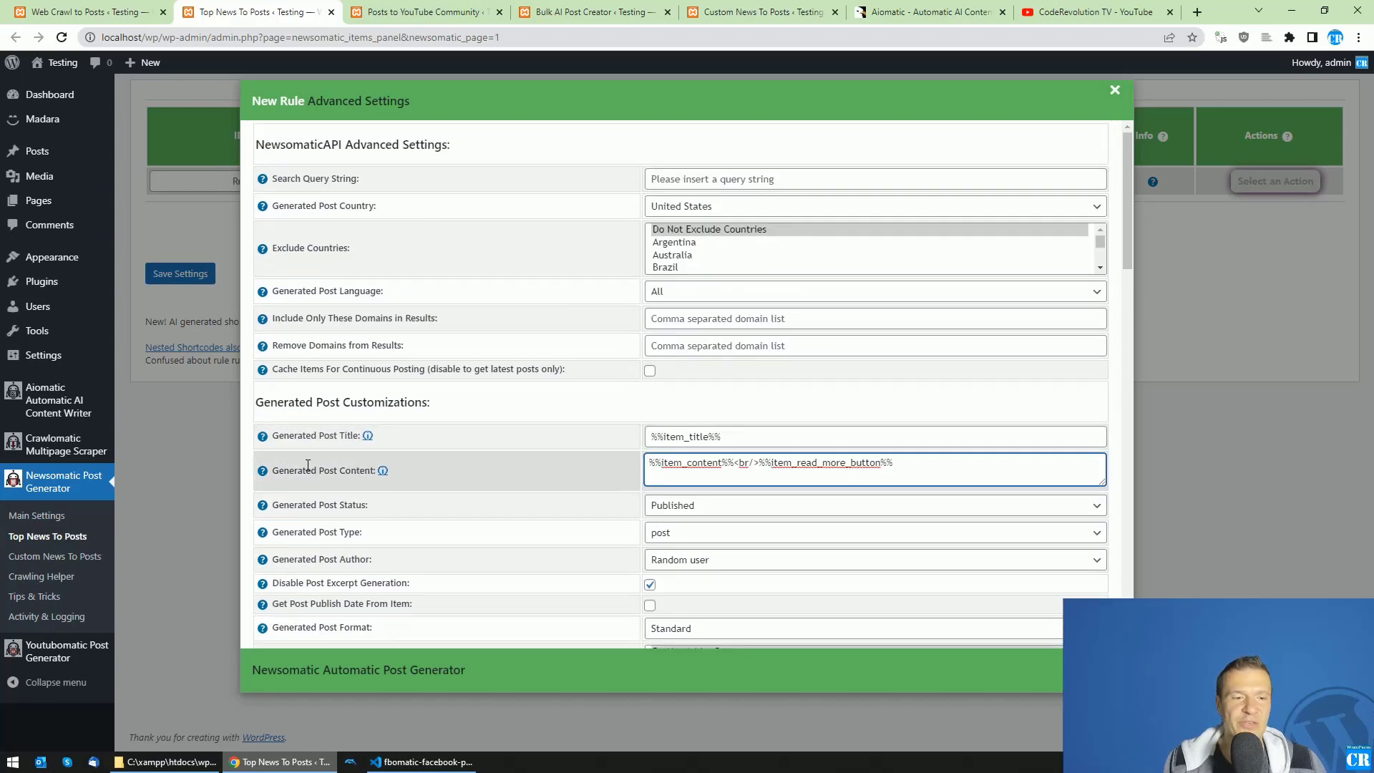
pyautogui.scroll(-1, 570, 466)
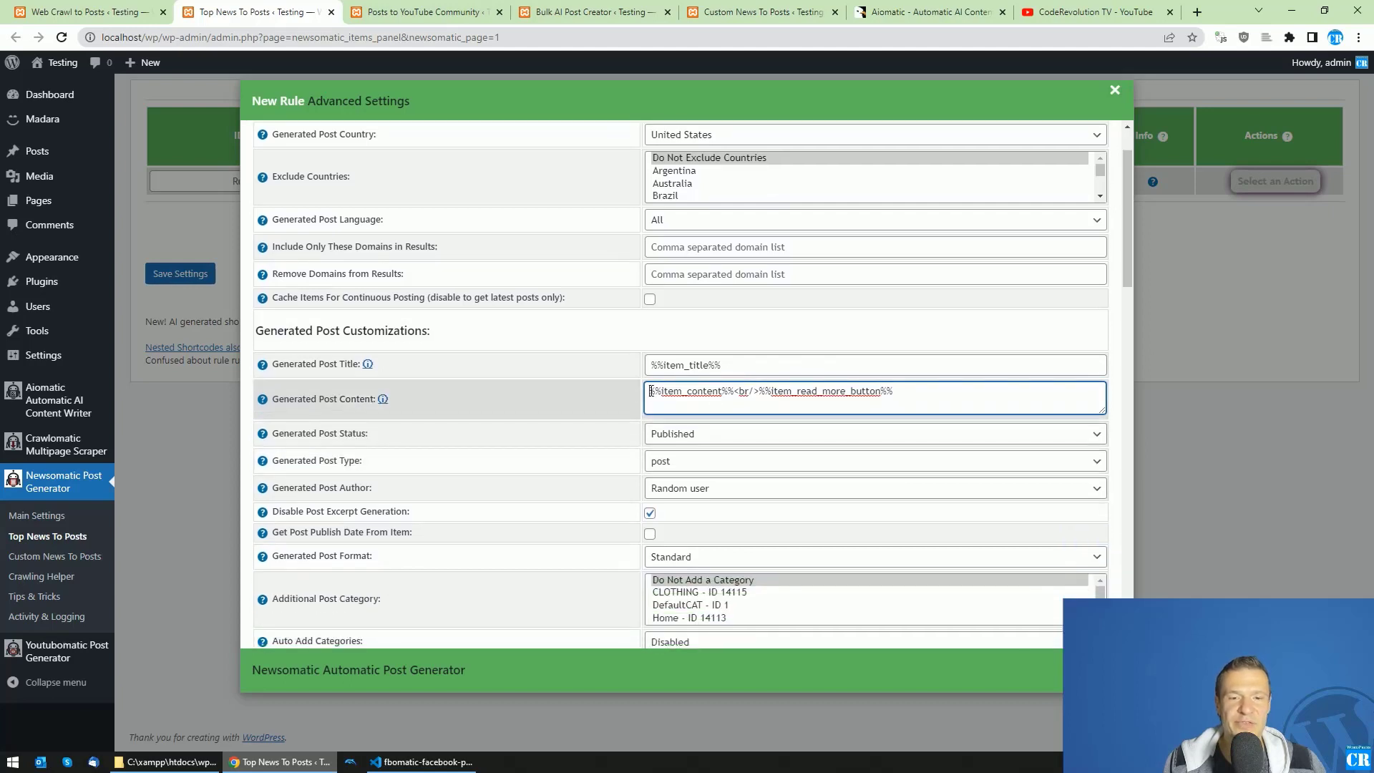
pyautogui.click(651, 391)
pyautogui.press('Return')
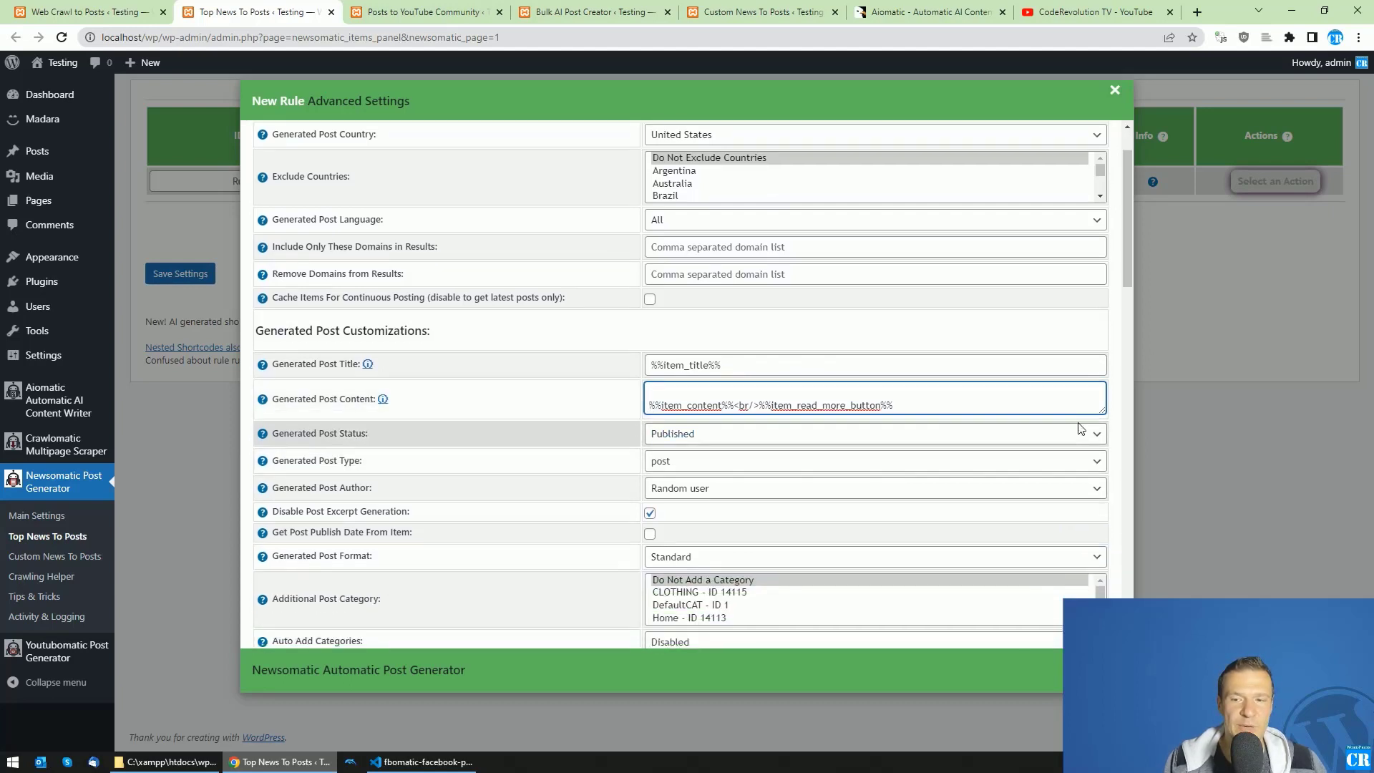
pyautogui.moveTo(1104, 412); pyautogui.dragTo(1105, 516)
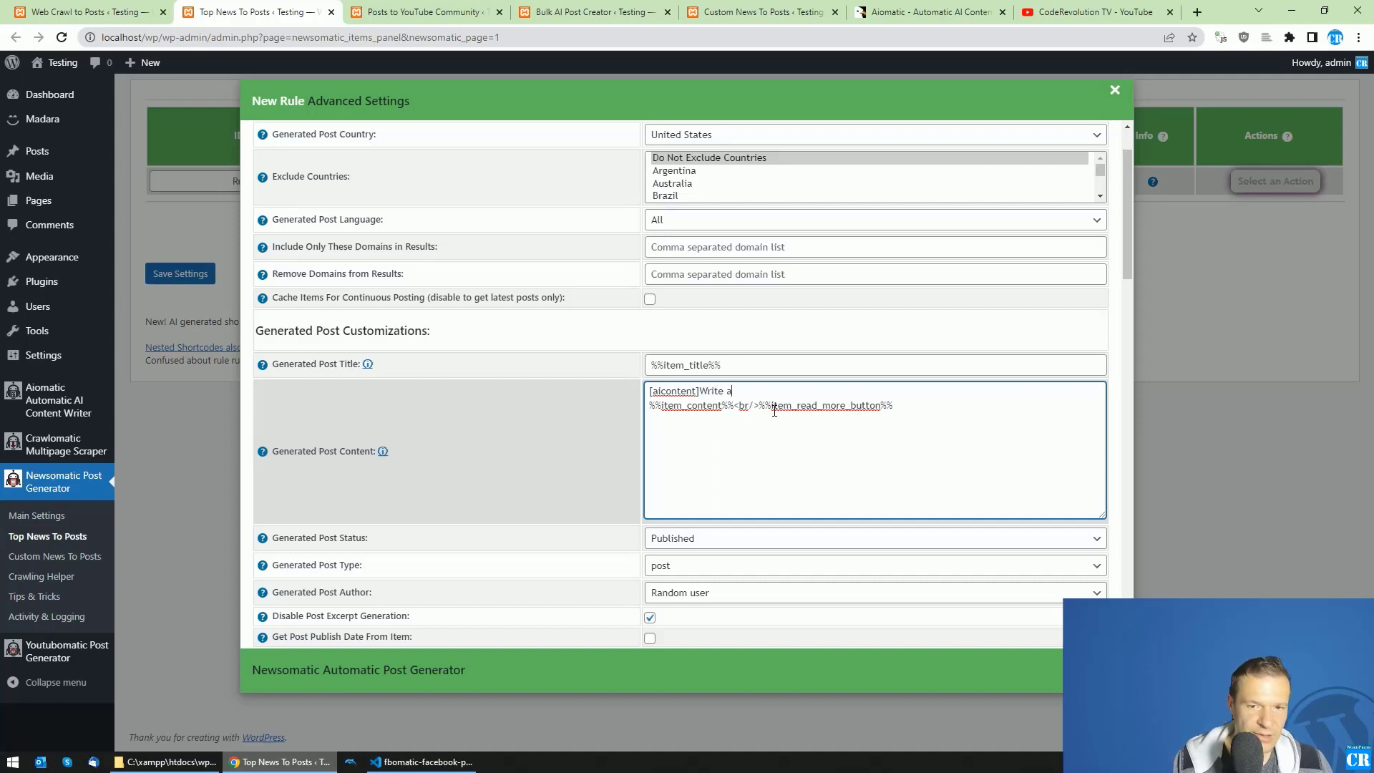
# Write a prompt requesting a high quality article intro for the article titled %%item_title%%
pyautogui.write('high al')
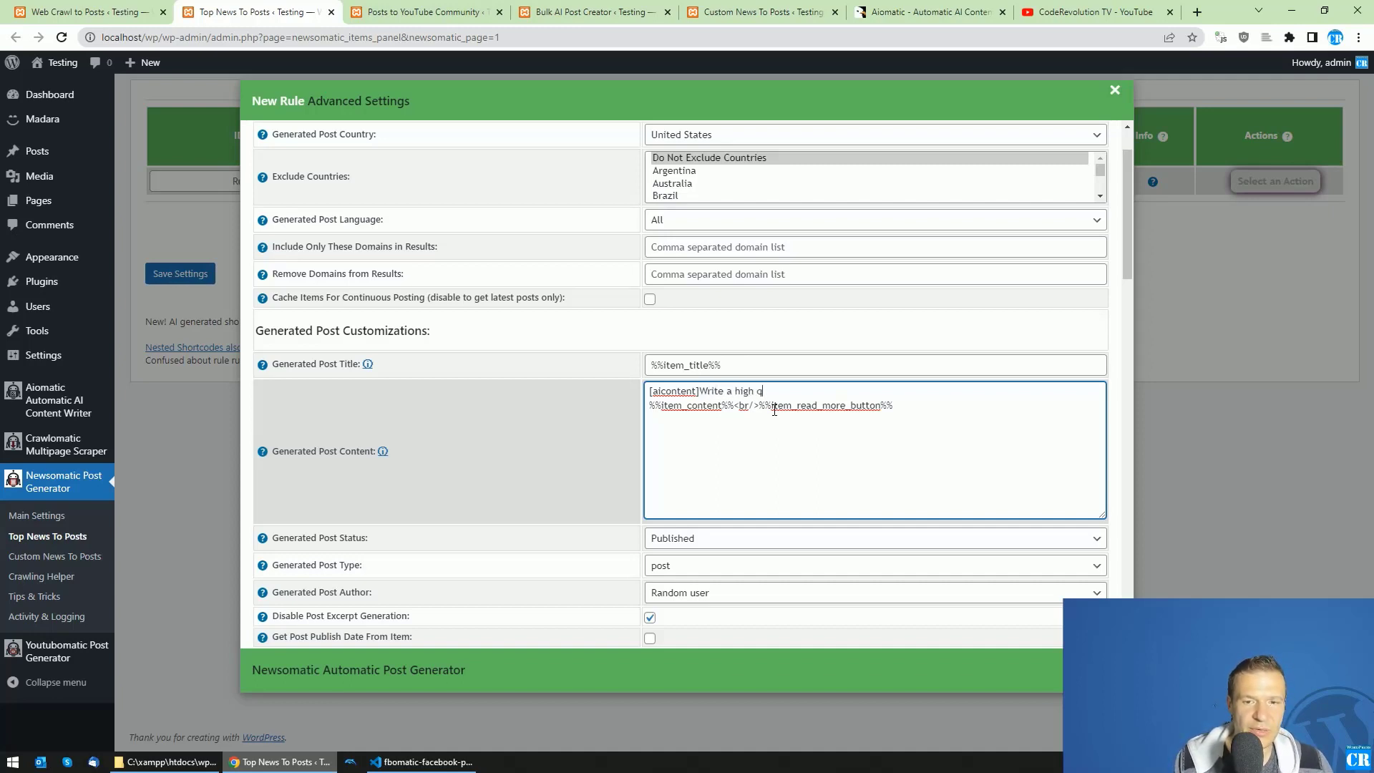
pyautogui.write('uality ar')
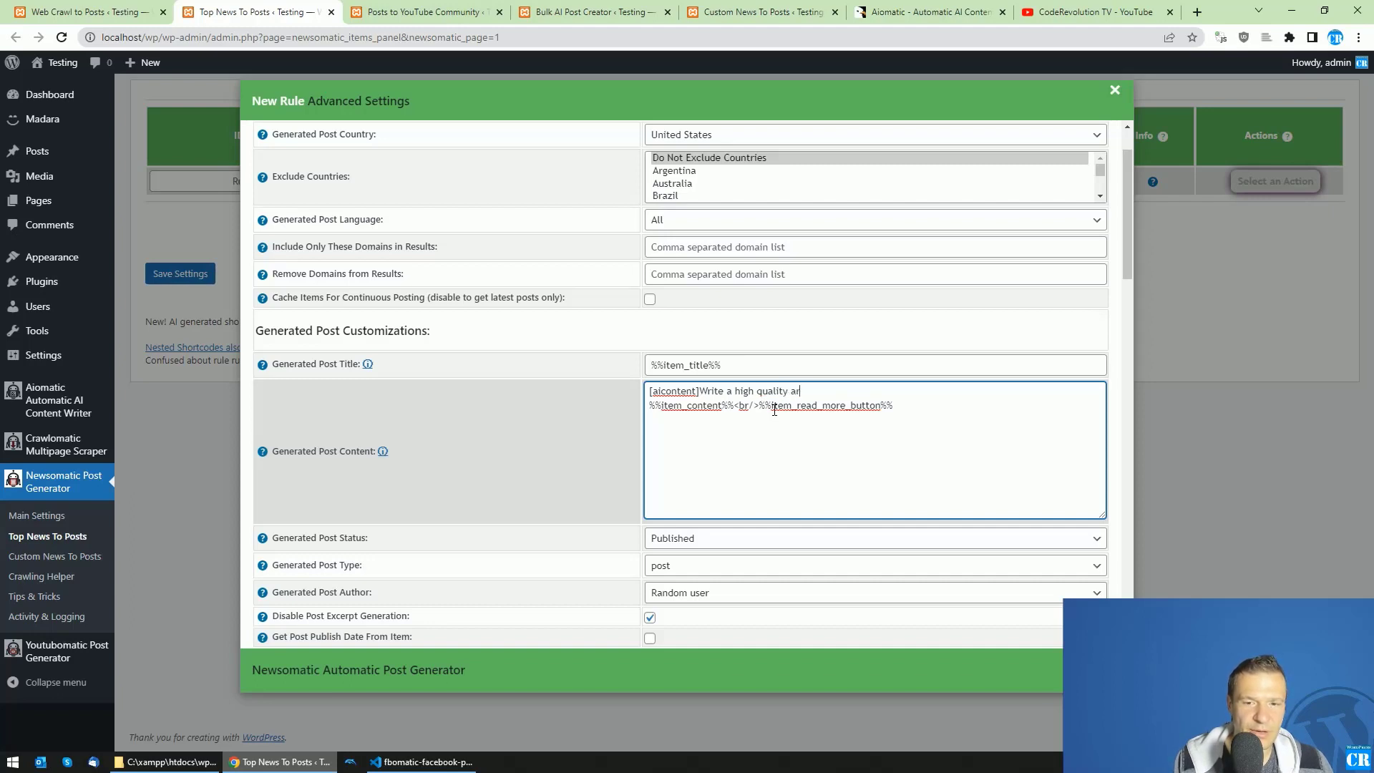
pyautogui.write('ticle intro fo')
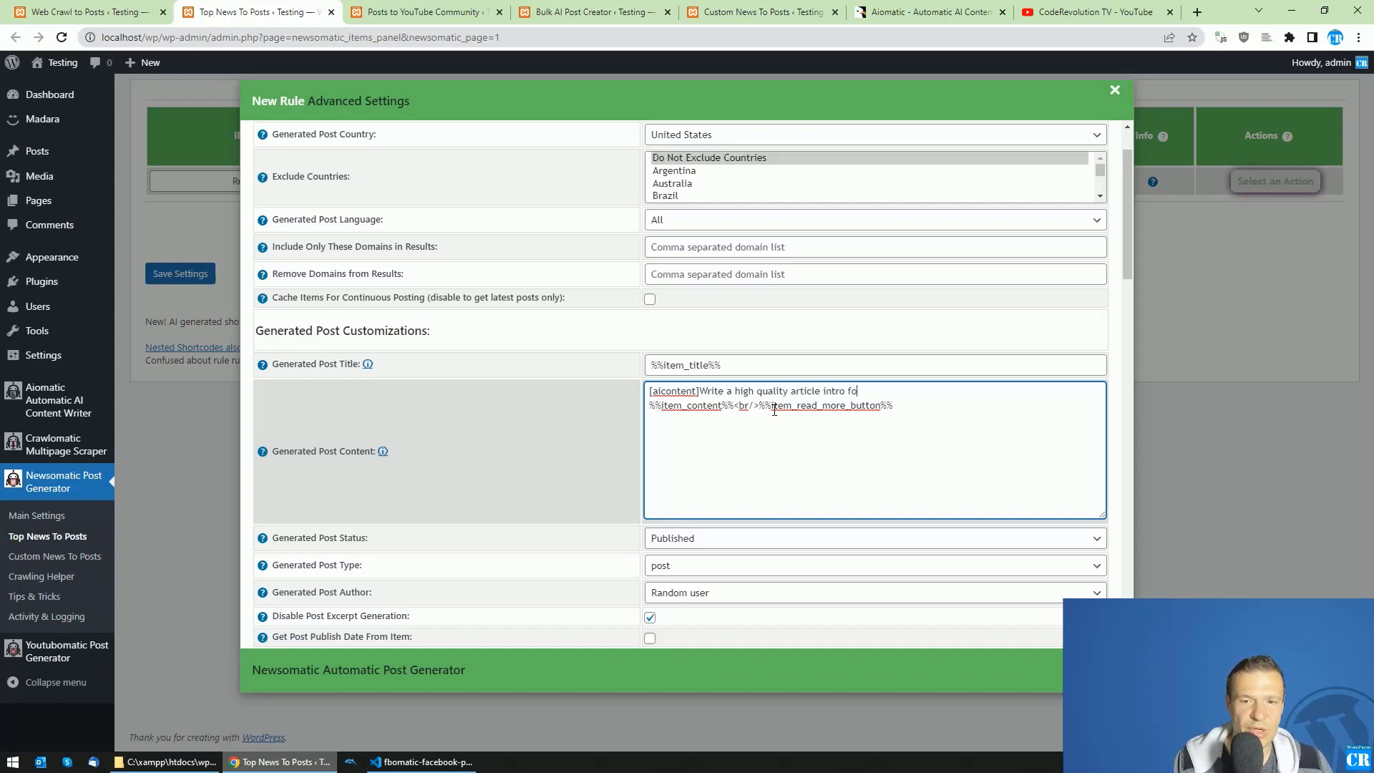
pyautogui.write('r the post')
pyautogui.press('BackSpace')
pyautogui.press('BackSpace')
pyautogui.press('BackSpace')
pyautogui.press('BackSpace')
pyautogui.write('article titled:')
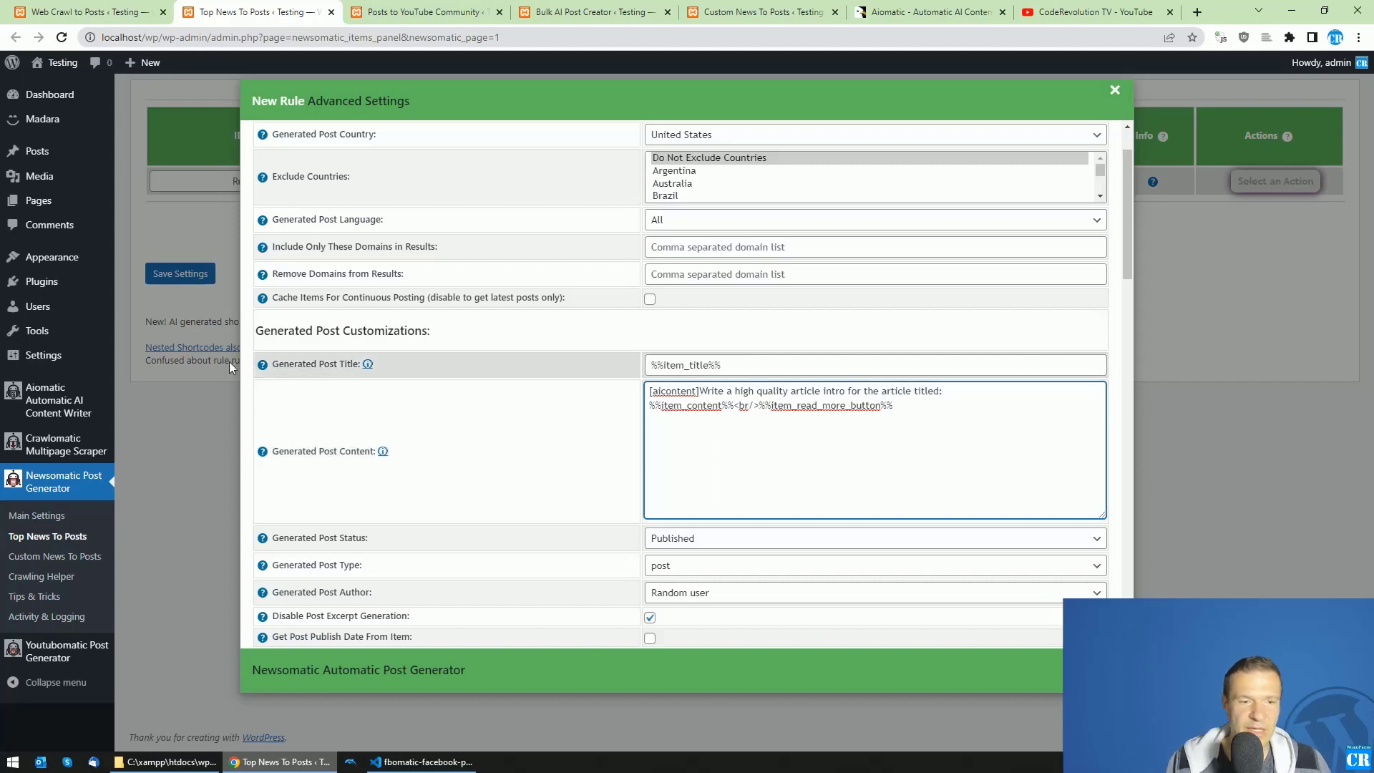
pyautogui.moveTo(262, 451)
pyautogui.scroll(-1, 320, 468)
pyautogui.scroll(-1, 319, 467)
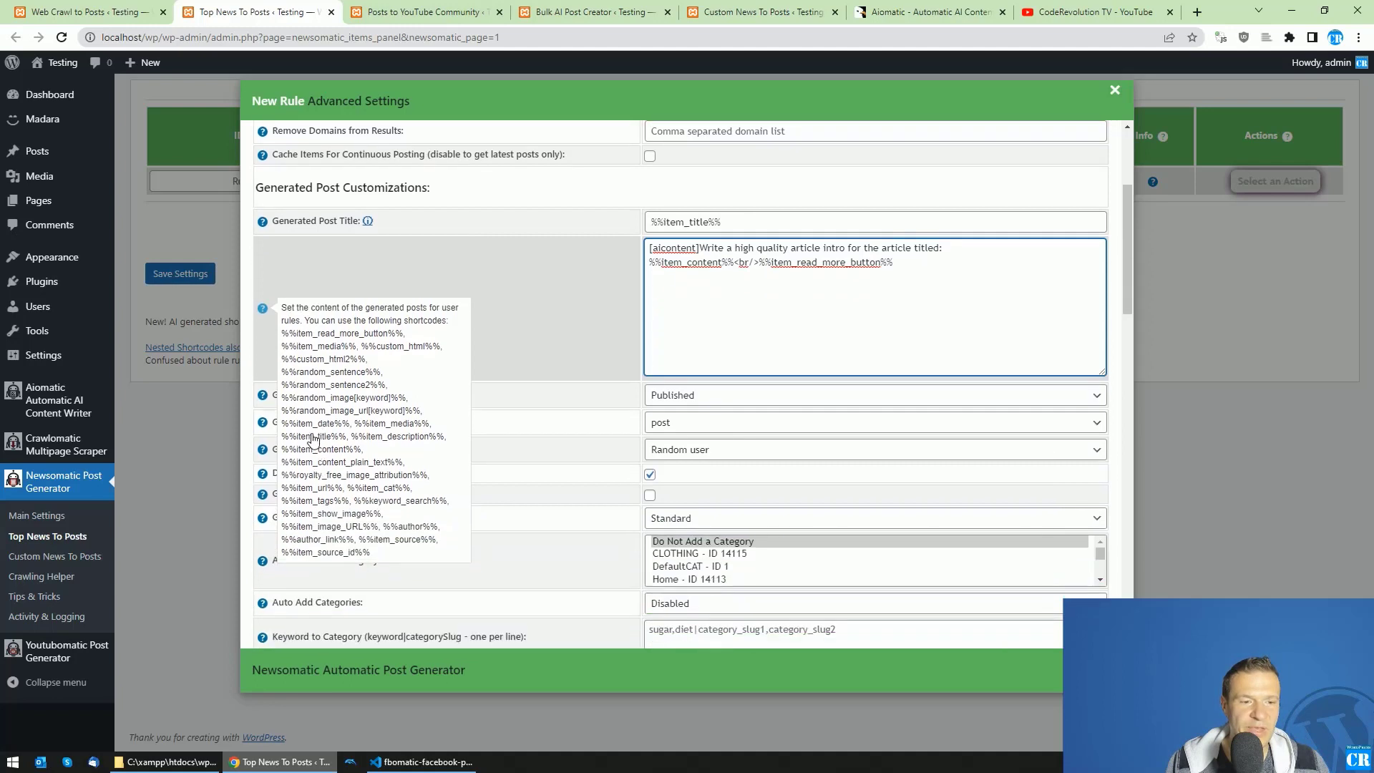
pyautogui.moveTo(281, 436); pyautogui.dragTo(347, 439)
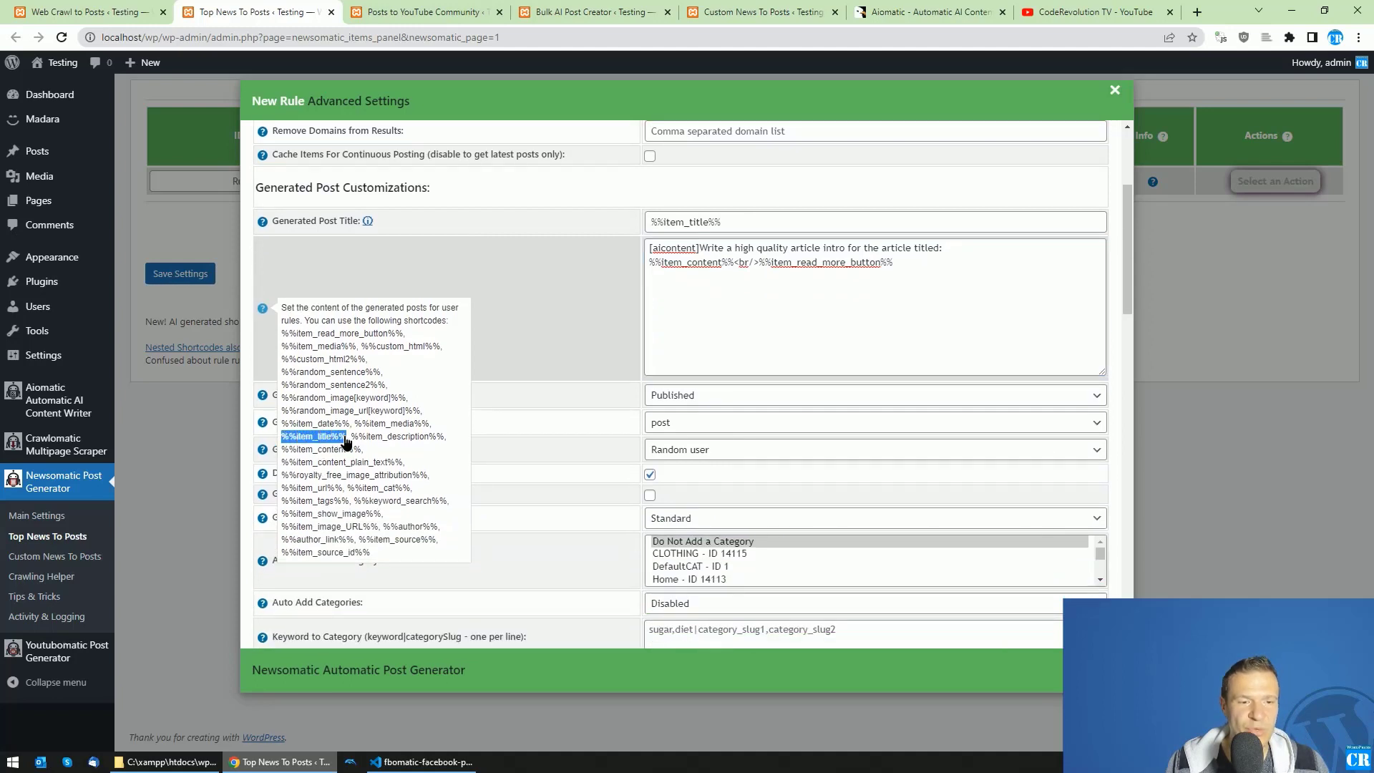
pyautogui.rightClick(346, 439)
pyautogui.click(358, 448)
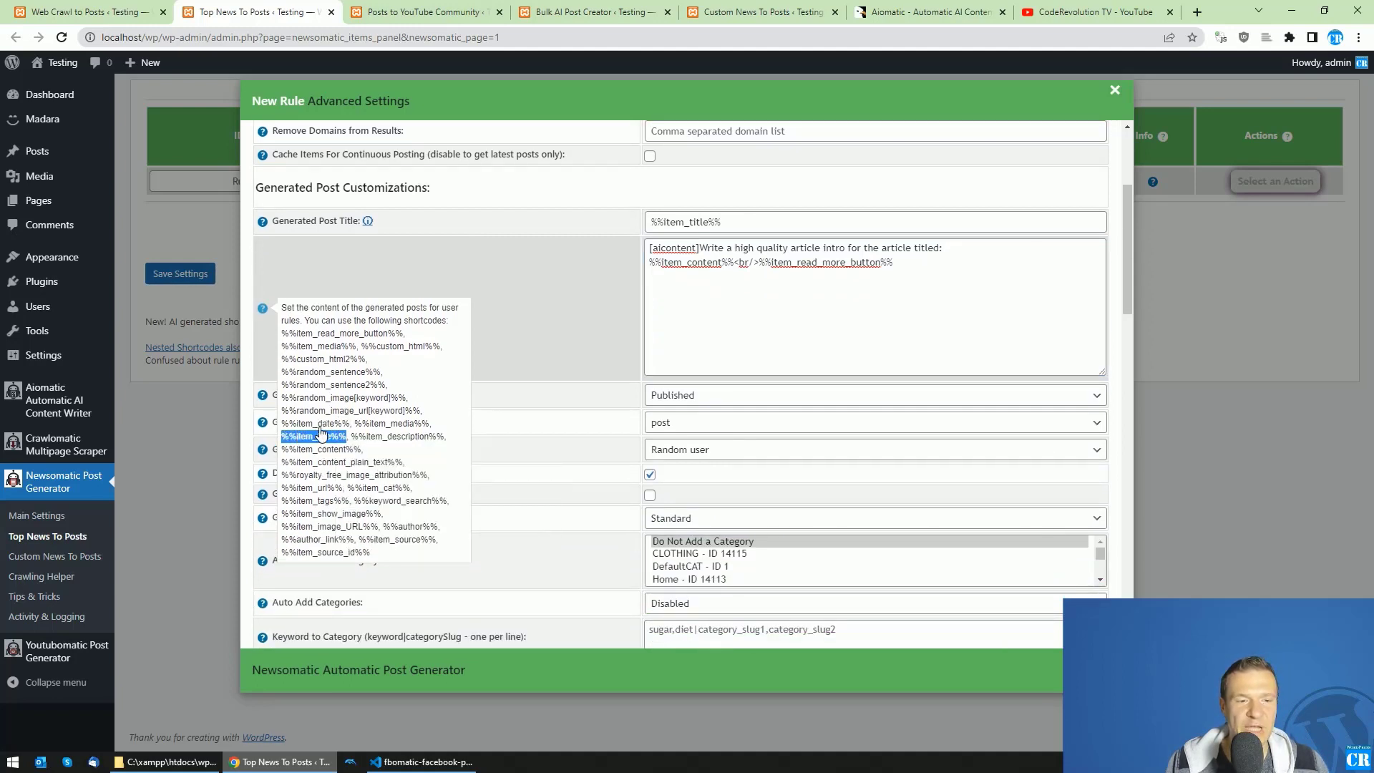
pyautogui.click(970, 256)
pyautogui.hotkey('ctrl', 'v')
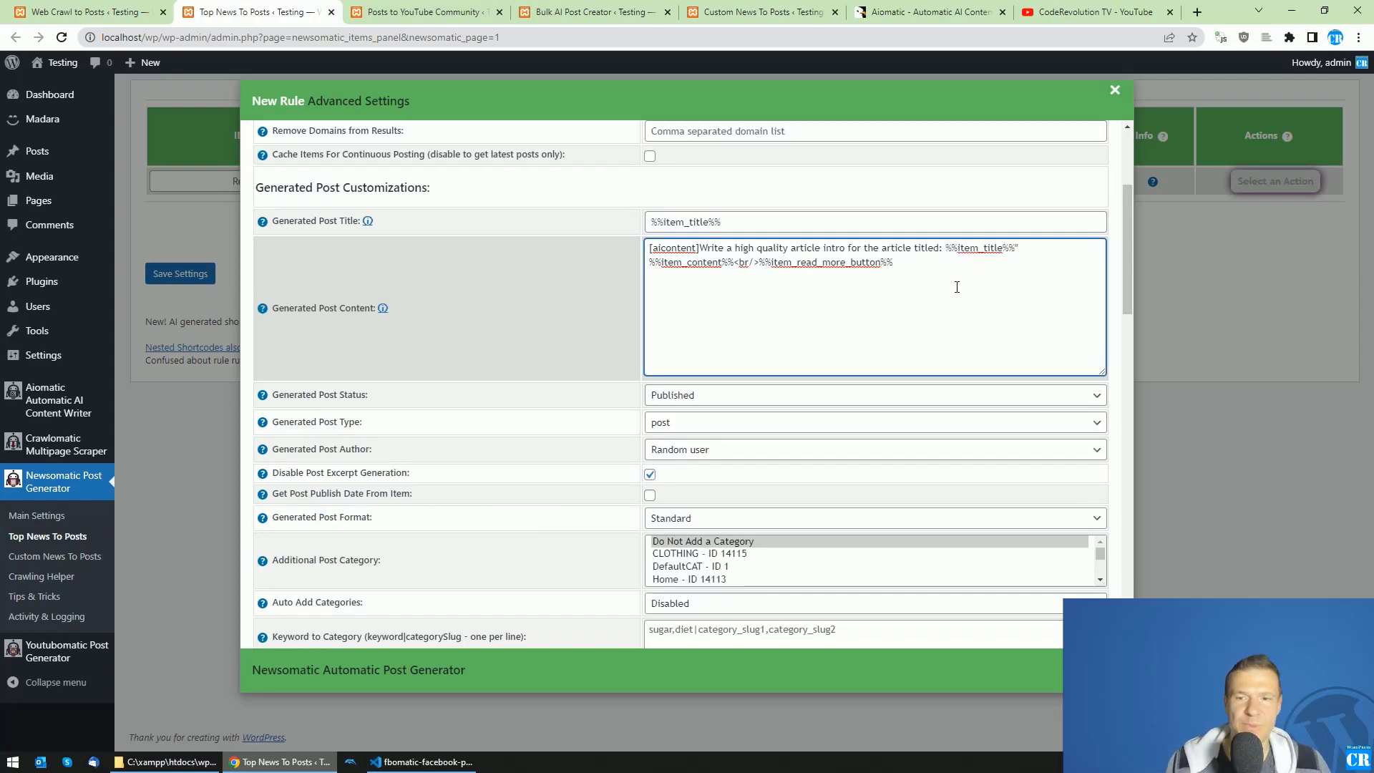
# Enclose the prompt in [aicontent]…[/aicontent] tags and add a blank line after it
pyautogui.write('"')
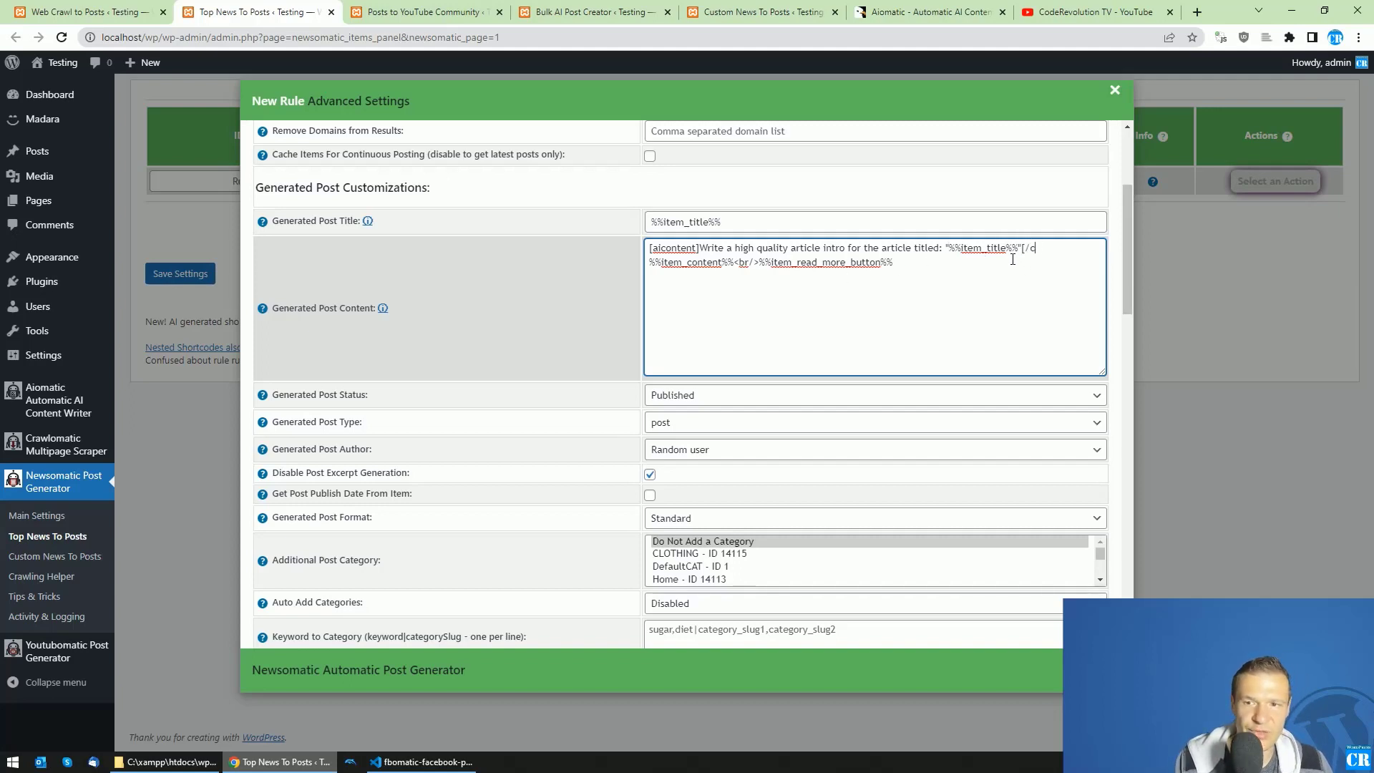
pyautogui.write('ontent')
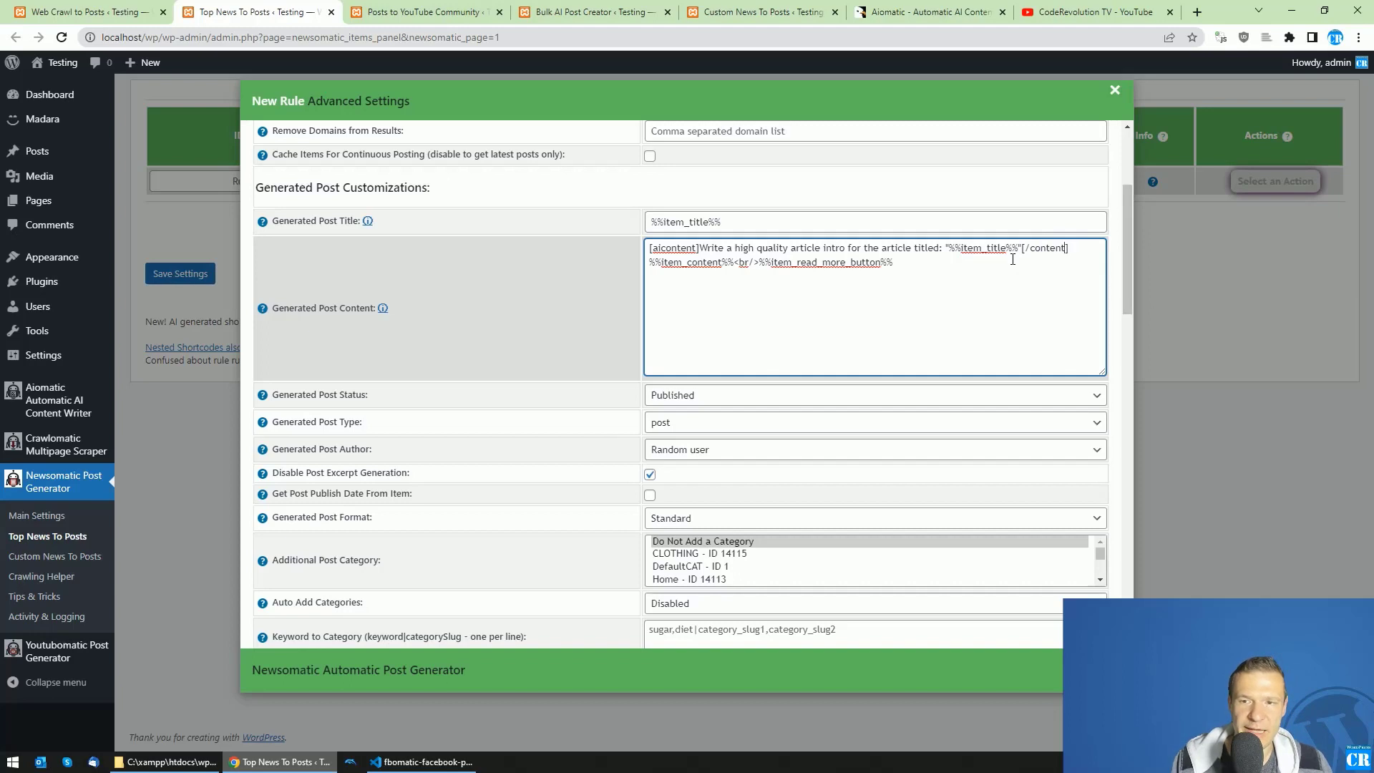
pyautogui.write('ai')
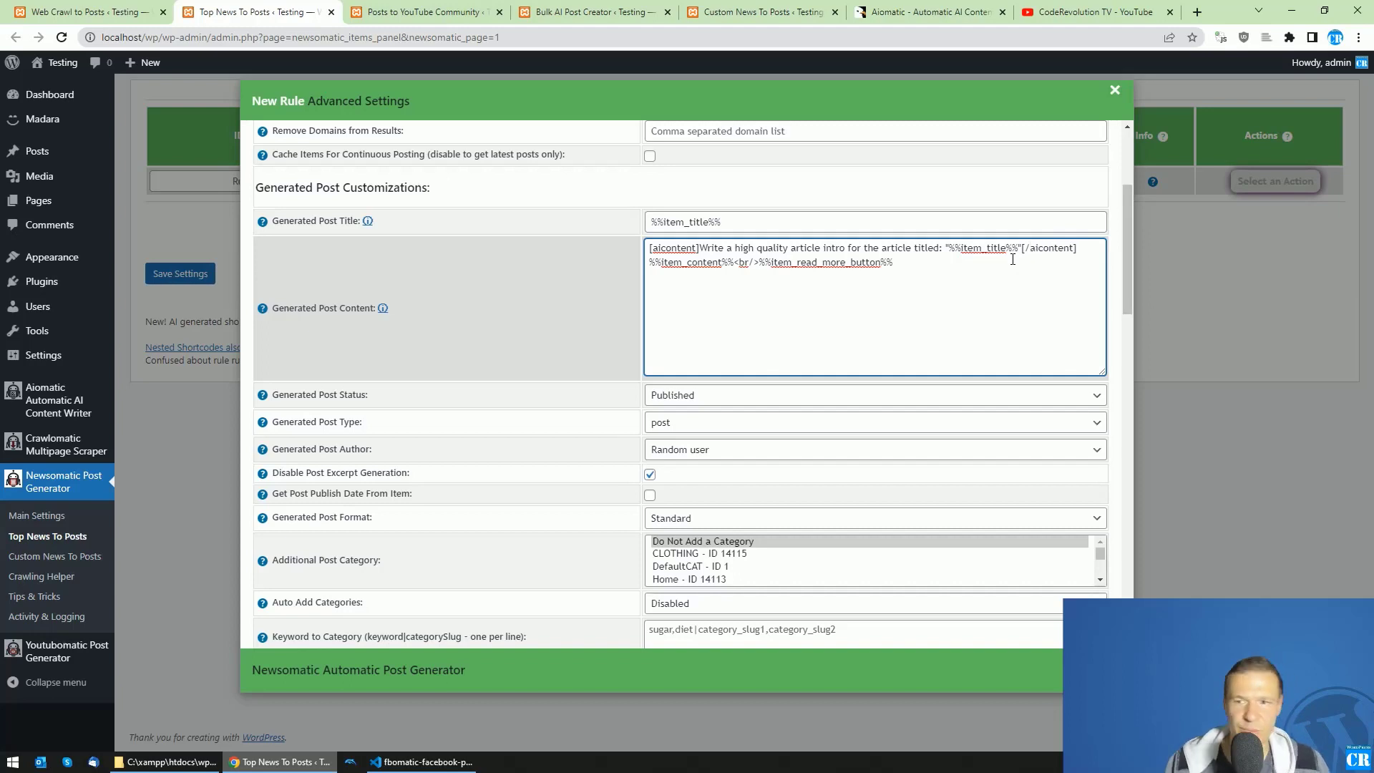
pyautogui.click(1084, 252)
pyautogui.press('Return')
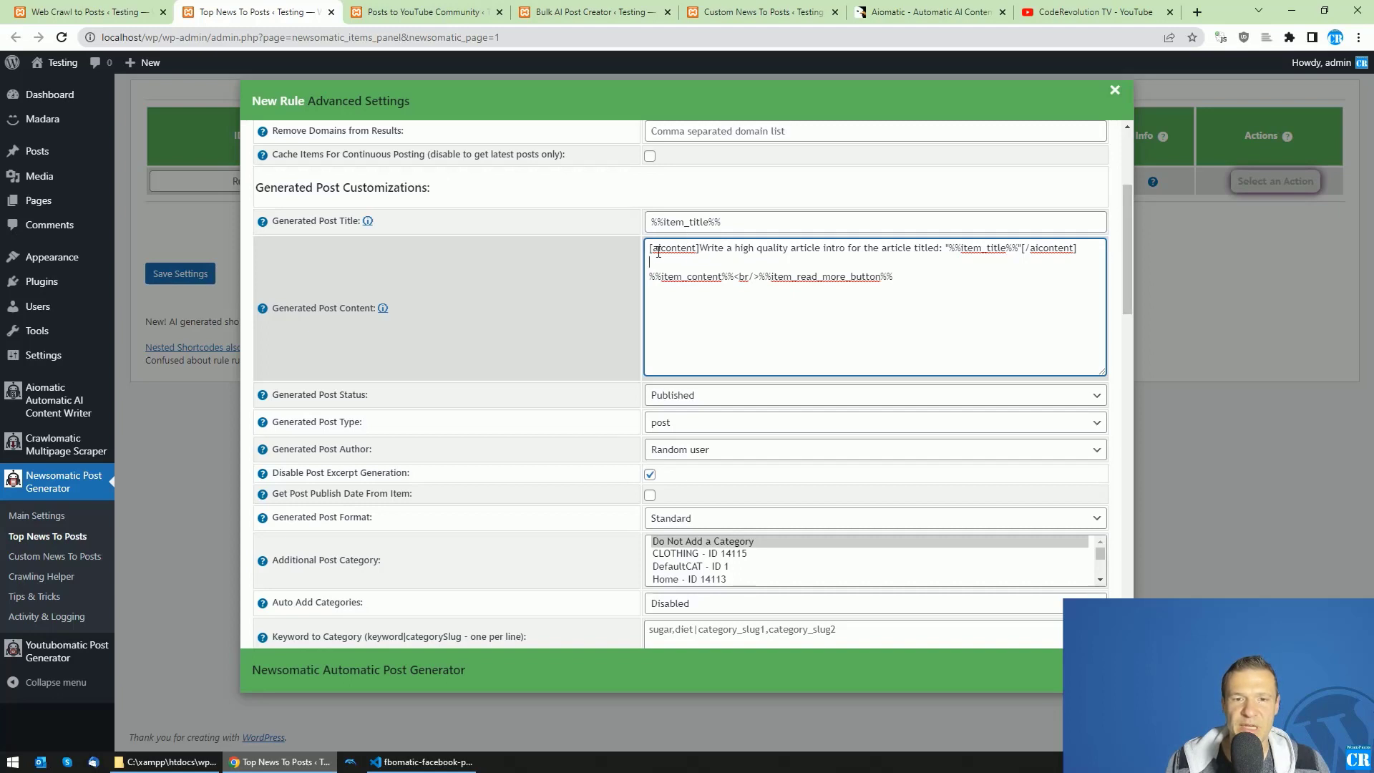
pyautogui.moveTo(700, 248); pyautogui.dragTo(1021, 248)
pyautogui.click(1033, 248)
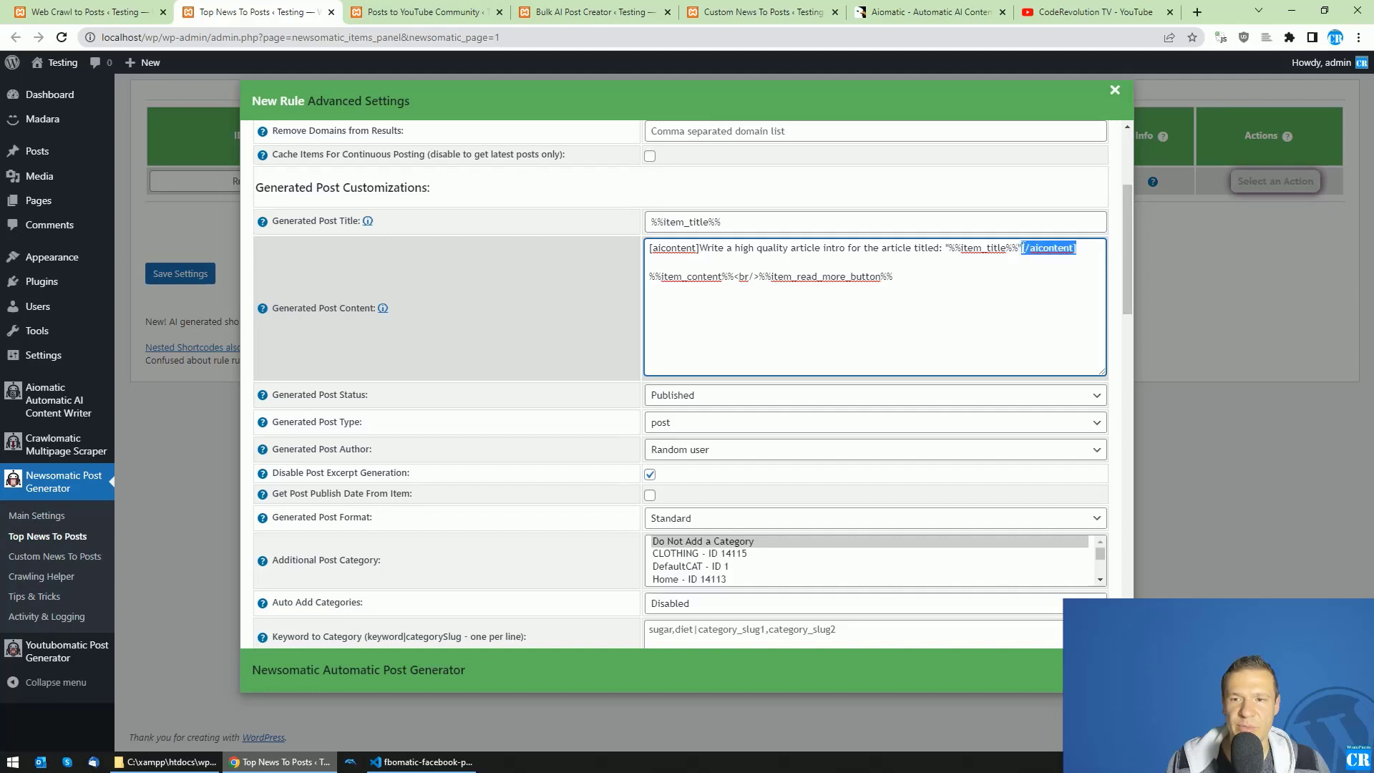
# Add model="gpt-3.5-turbo" to the opening [aicontent] tag, then delete that attribute again
pyautogui.click(697, 249)
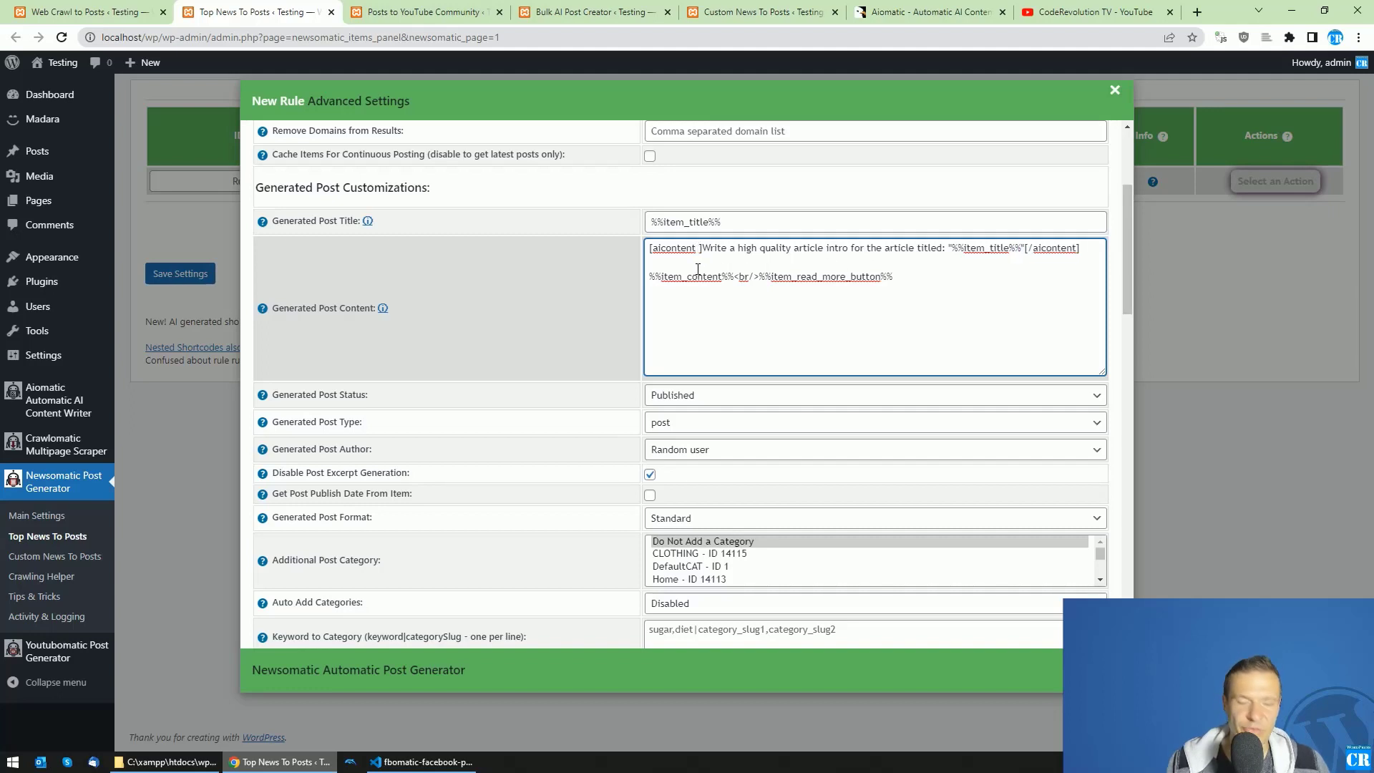
pyautogui.write('model=""')
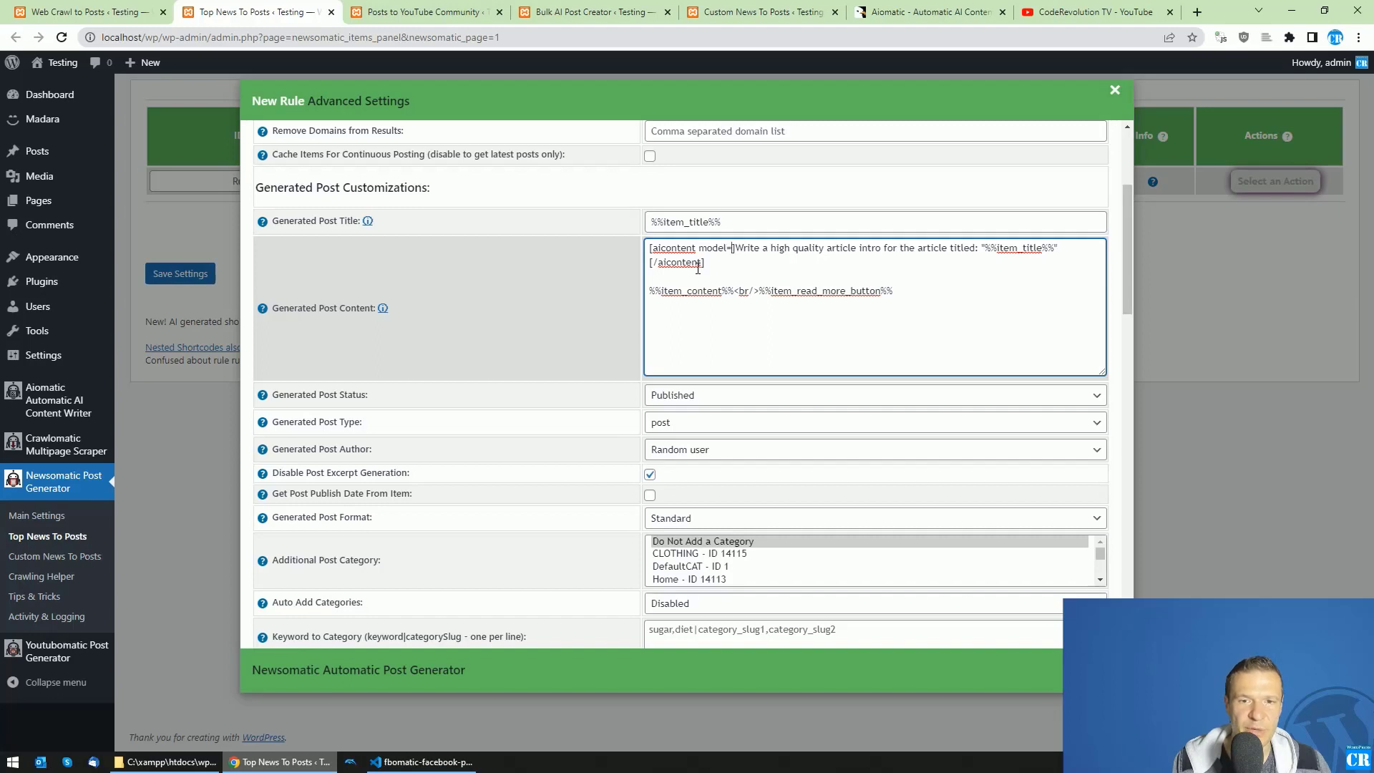
pyautogui.press('BackSpace')
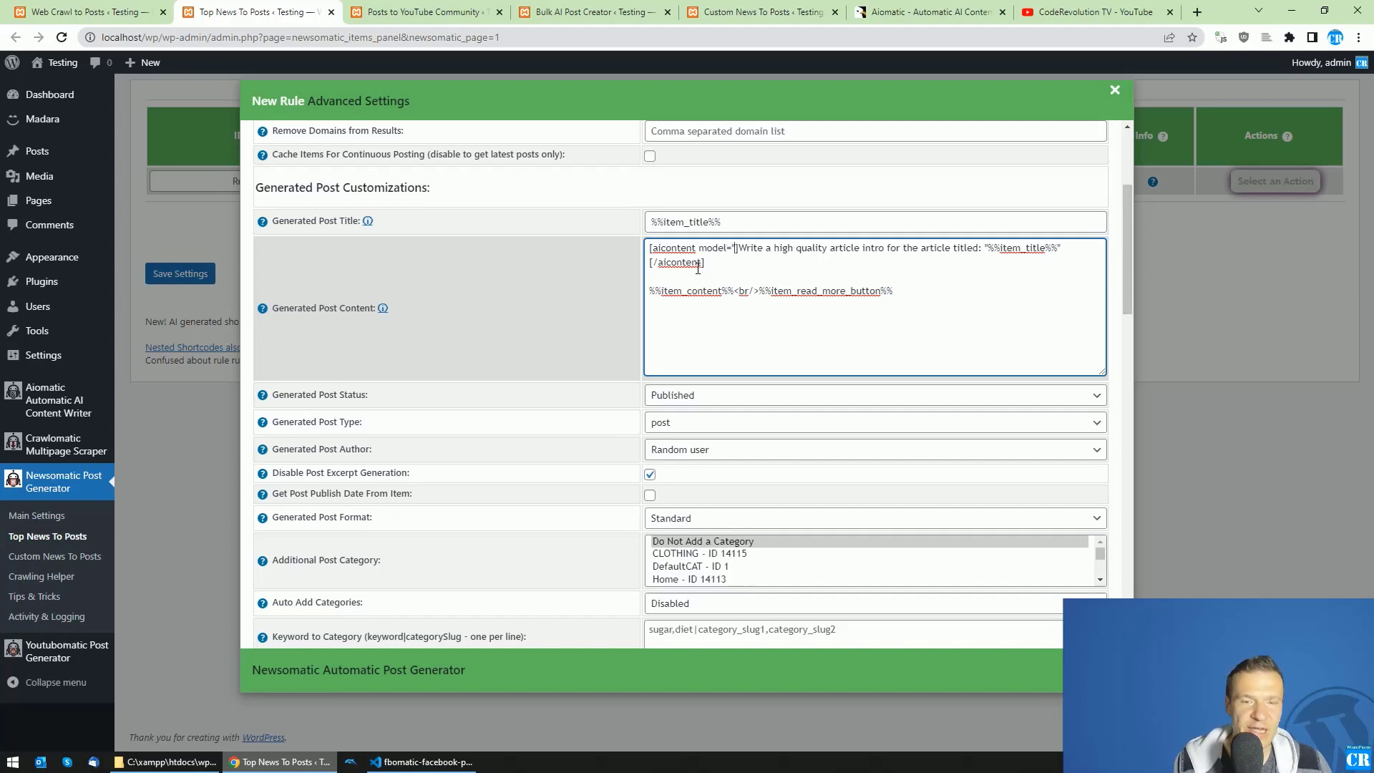
pyautogui.write('gpt-')
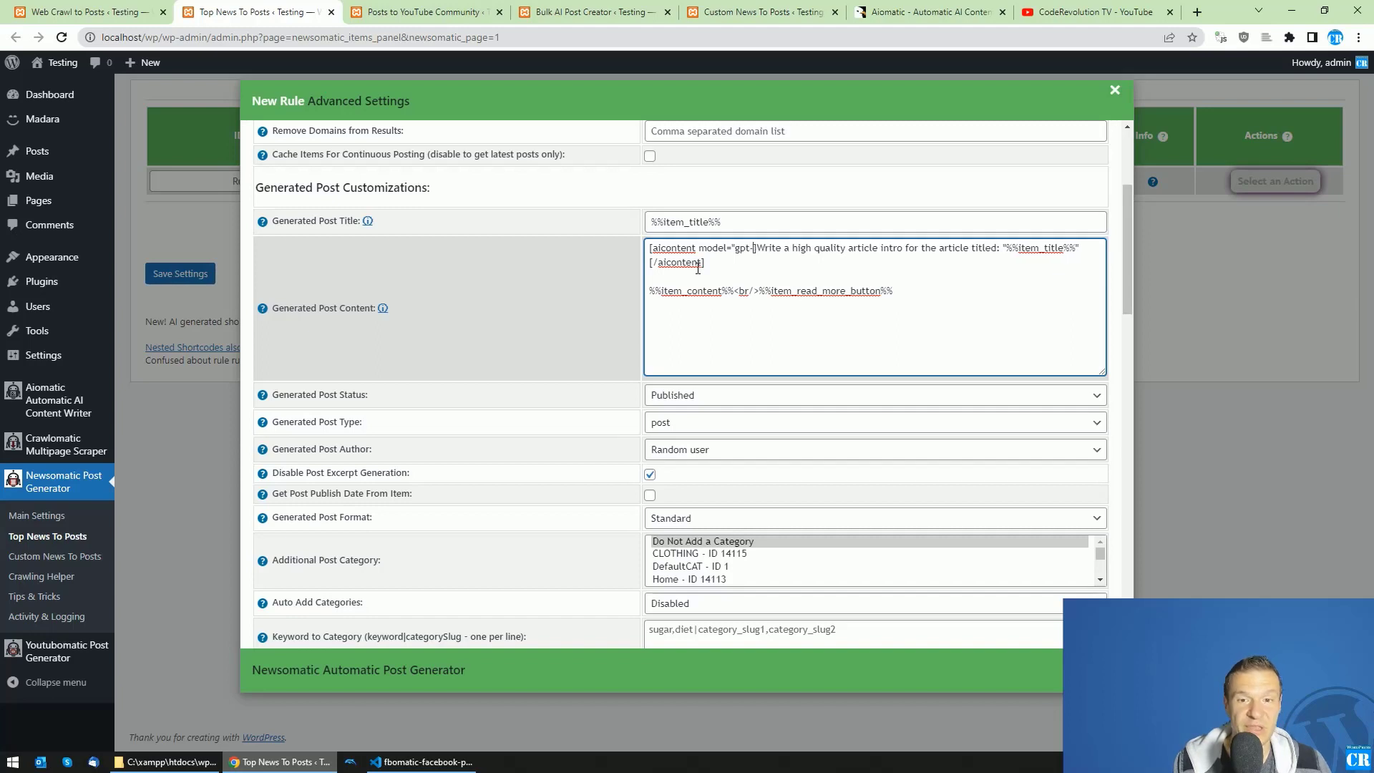
pyautogui.write('3.5')
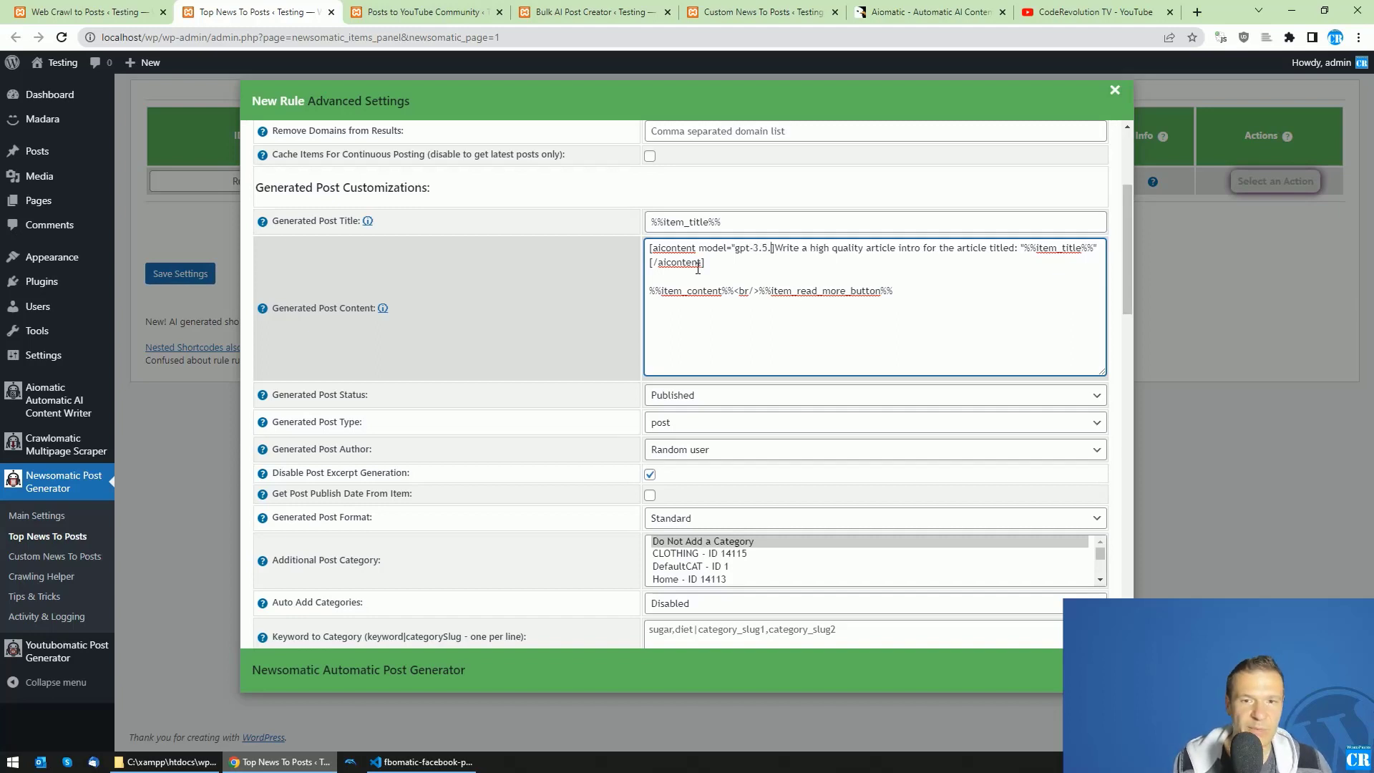
pyautogui.write('-turbo')
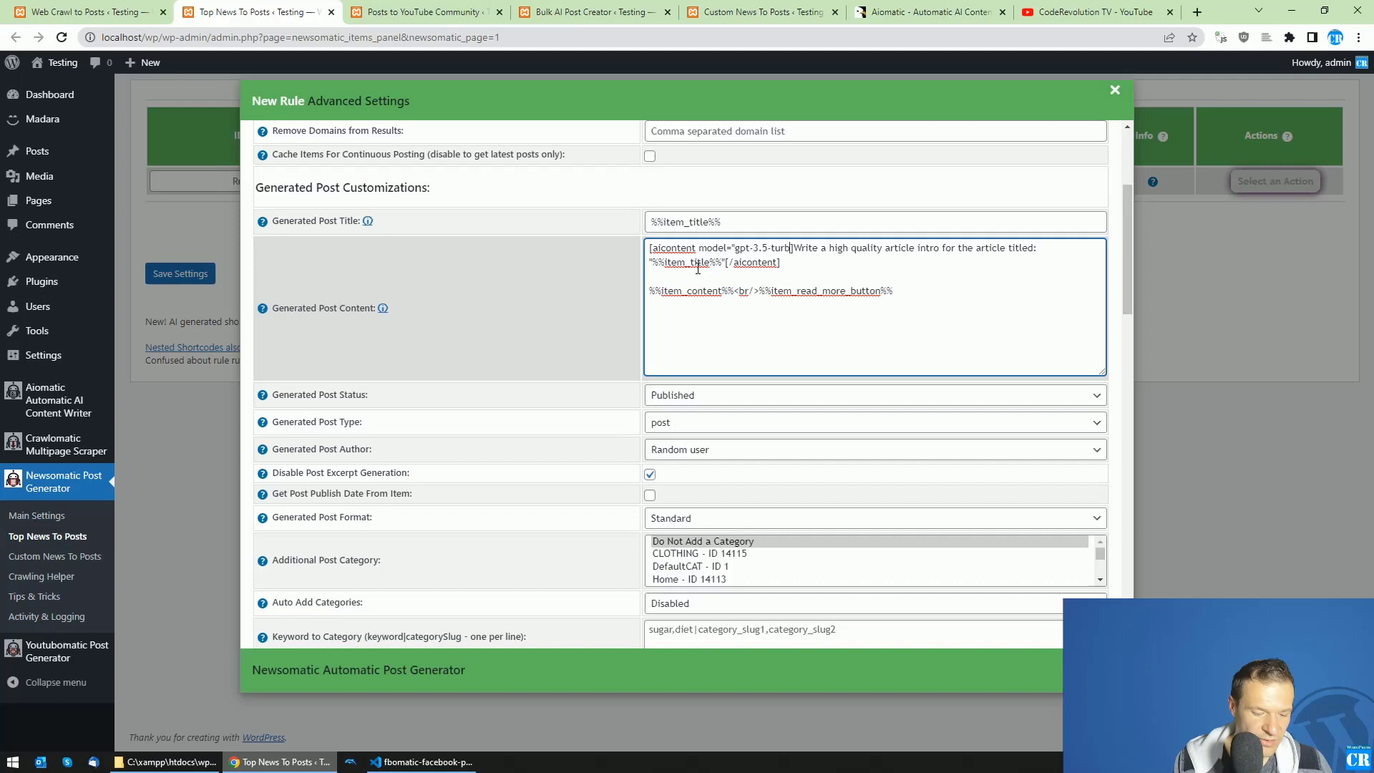
pyautogui.write('"')
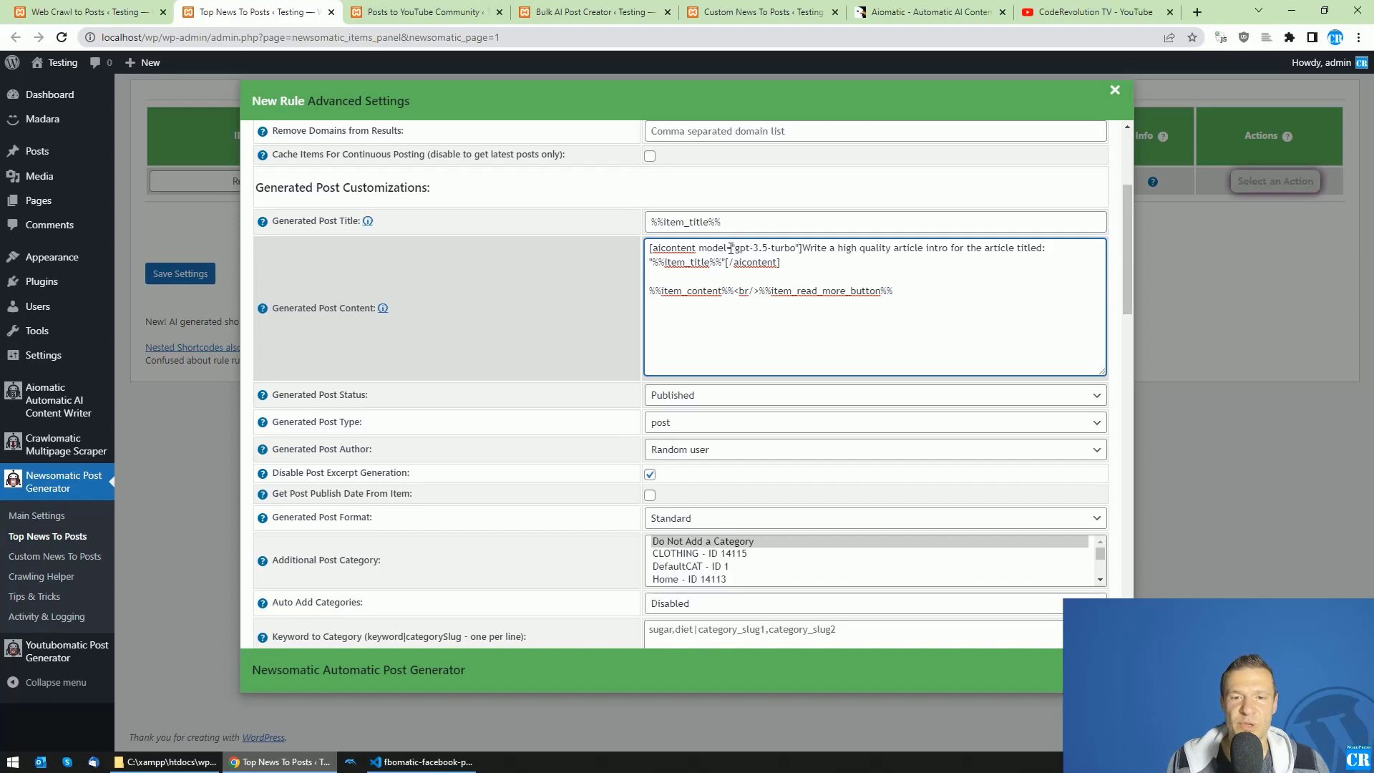
pyautogui.moveTo(734, 249); pyautogui.dragTo(795, 248)
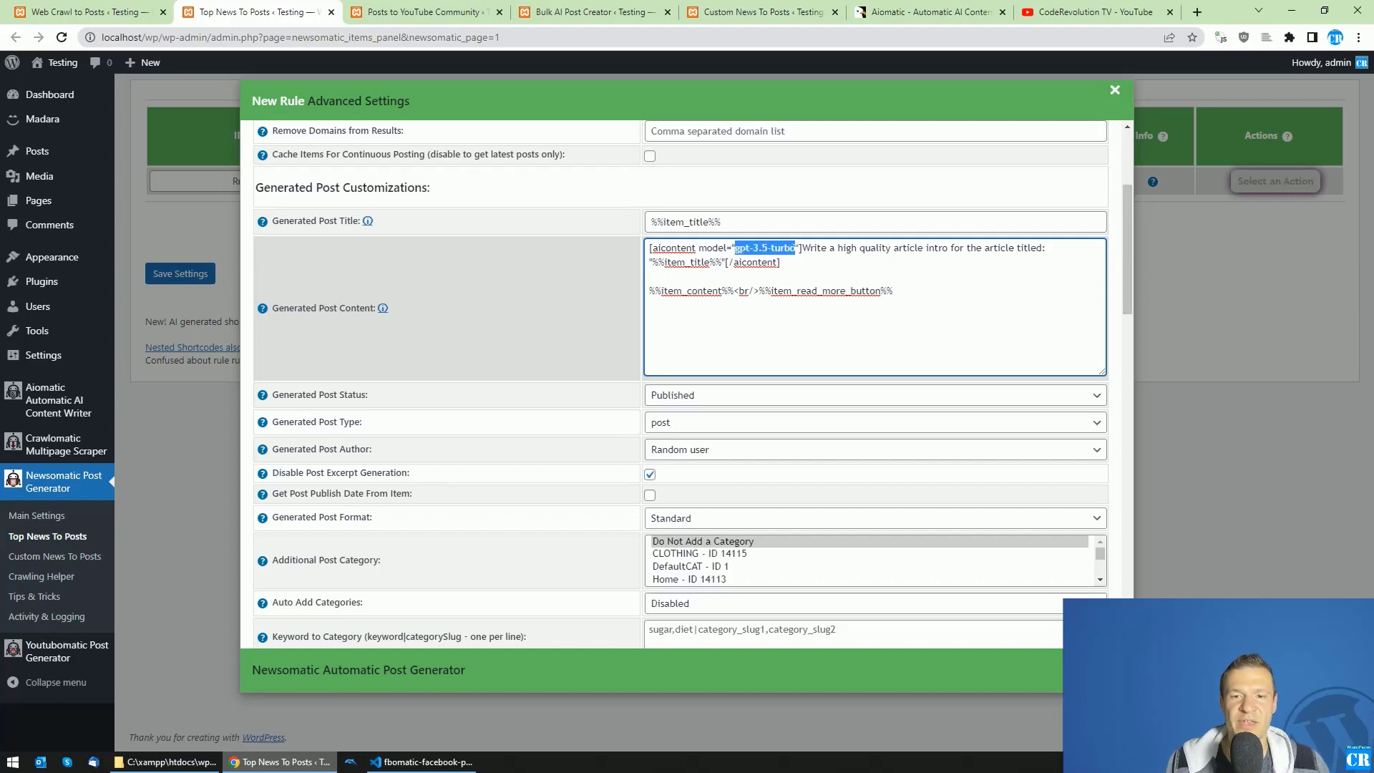
pyautogui.click(799, 248)
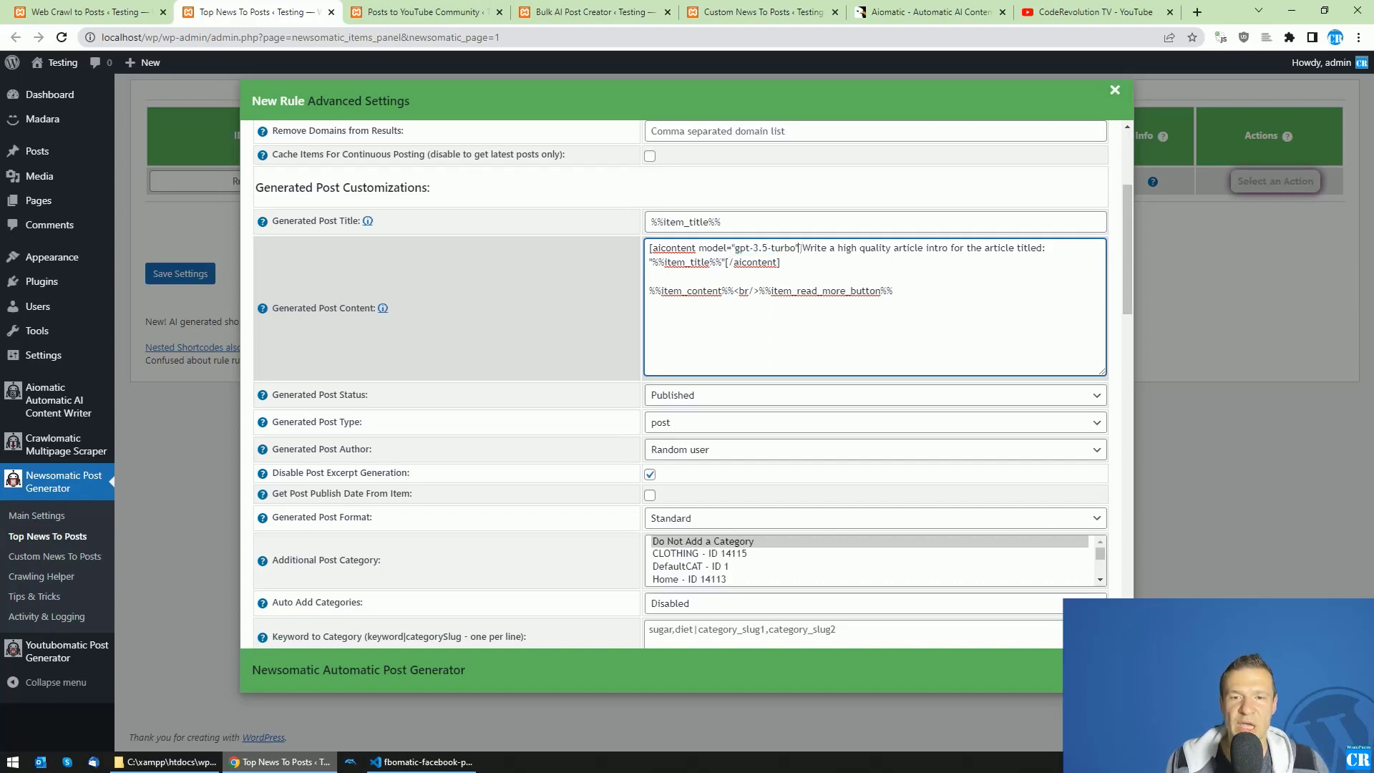
pyautogui.moveTo(796, 248); pyautogui.dragTo(697, 248)
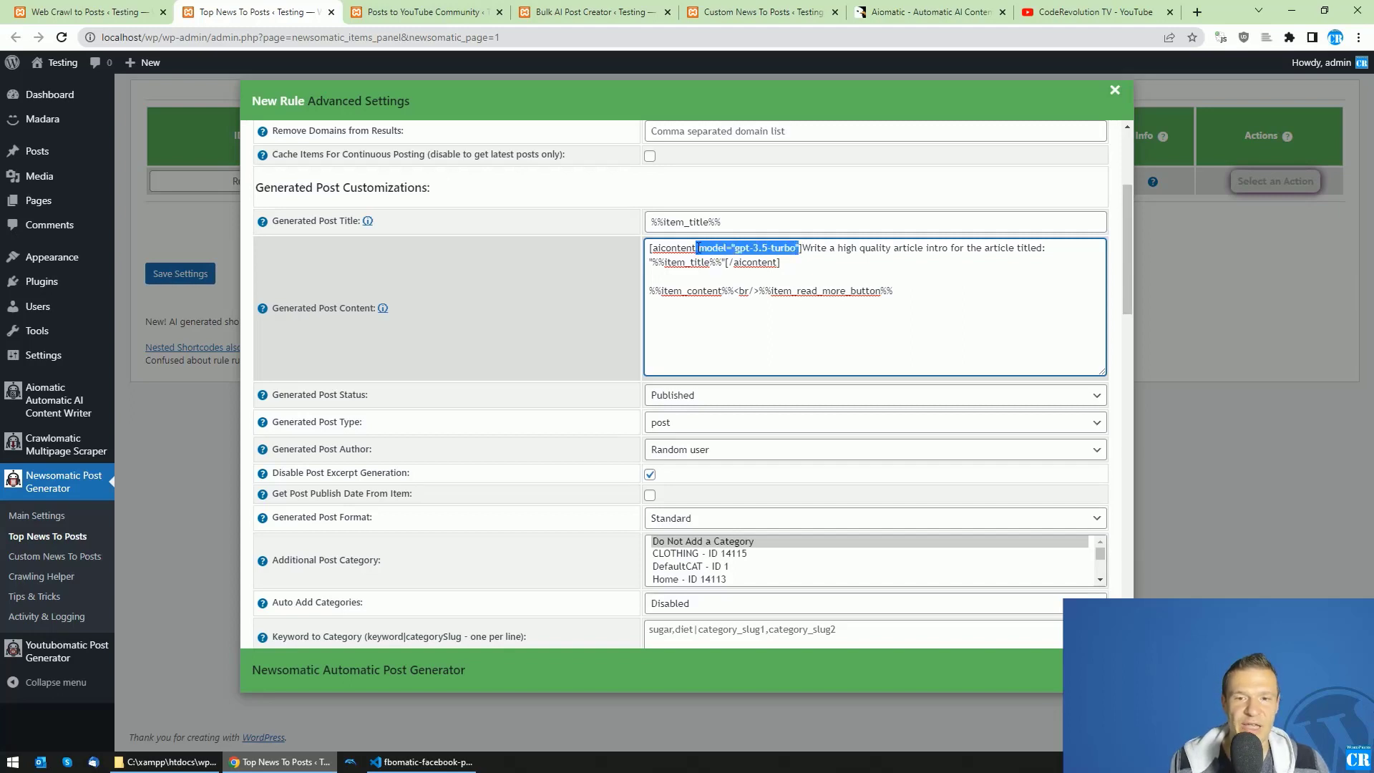
pyautogui.press('BackSpace')
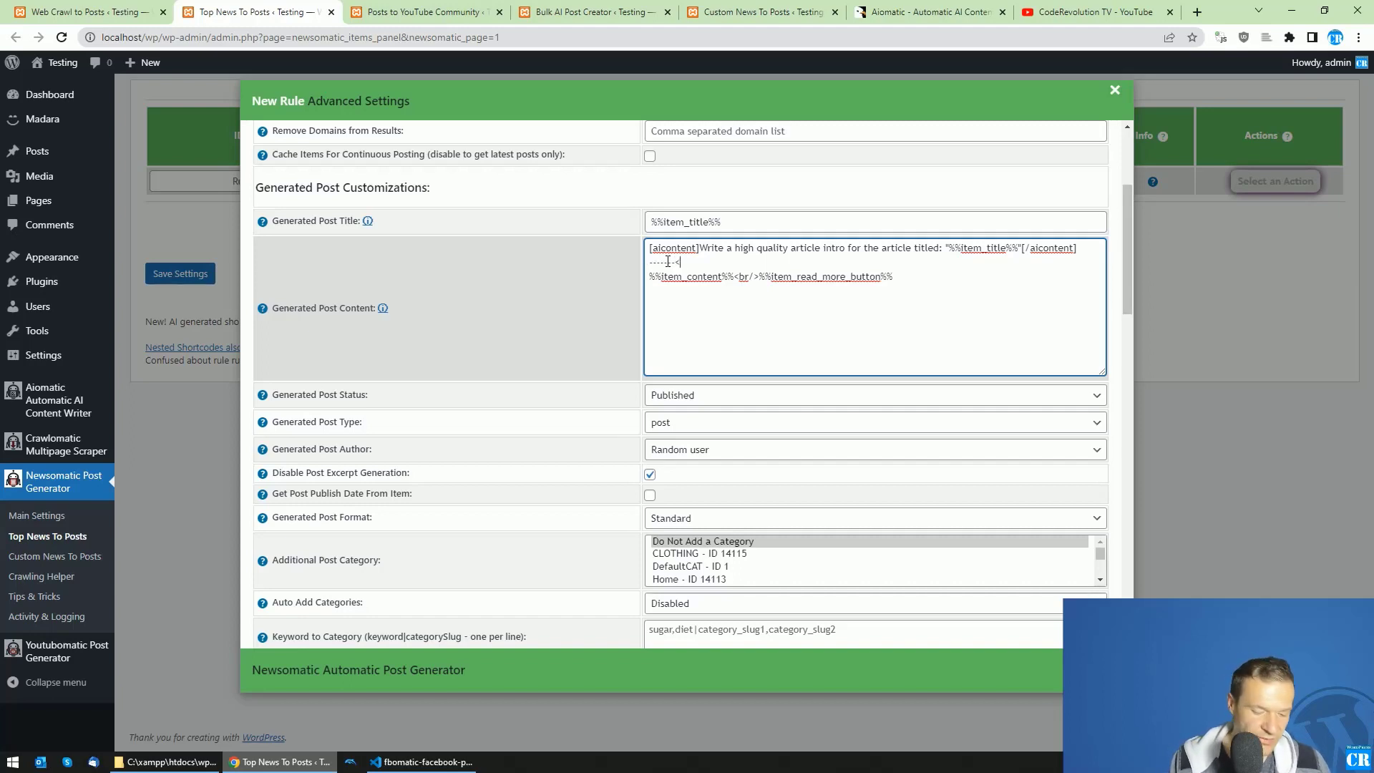
# Insert a <br/><br/>------<br/><br/> separator line between the [/aicontent] prompt and %%item_content%%
pyautogui.write('br/>')
pyautogui.moveTo(700, 263); pyautogui.dragTo(677, 264)
pyautogui.hotkey('ctrl', 'c')
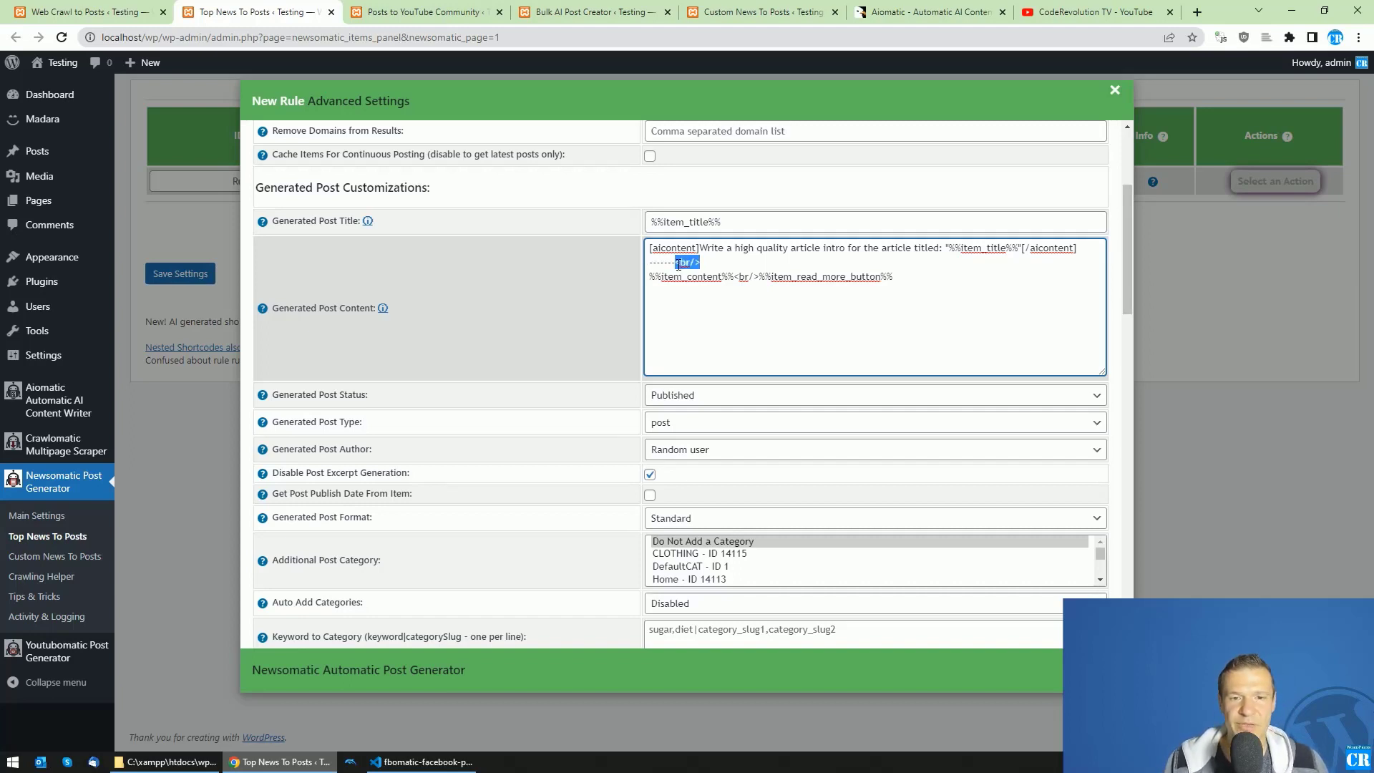
pyautogui.click(653, 264)
pyautogui.hotkey('ctrl', 'v')
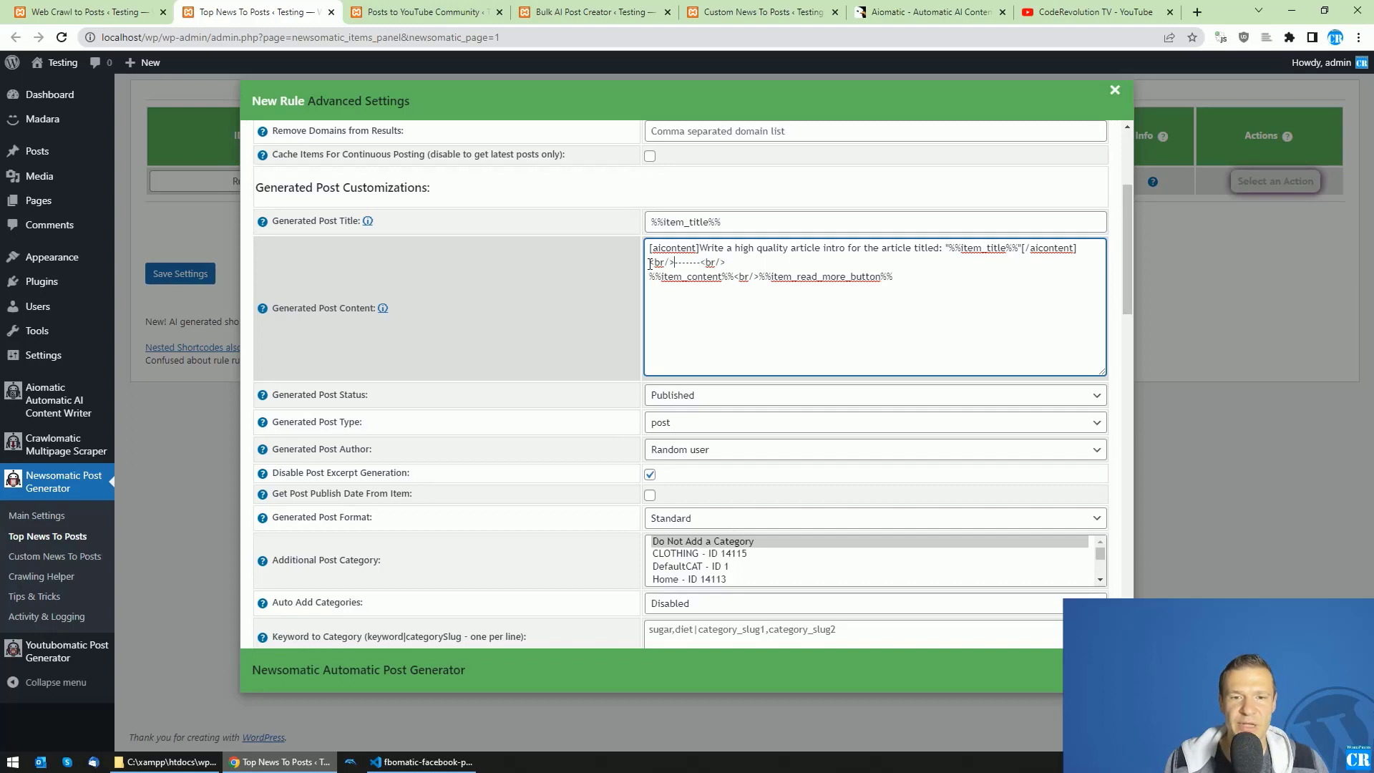
pyautogui.hotkey('ctrl', 'v')
pyautogui.hotkey('ctrl', 'v')
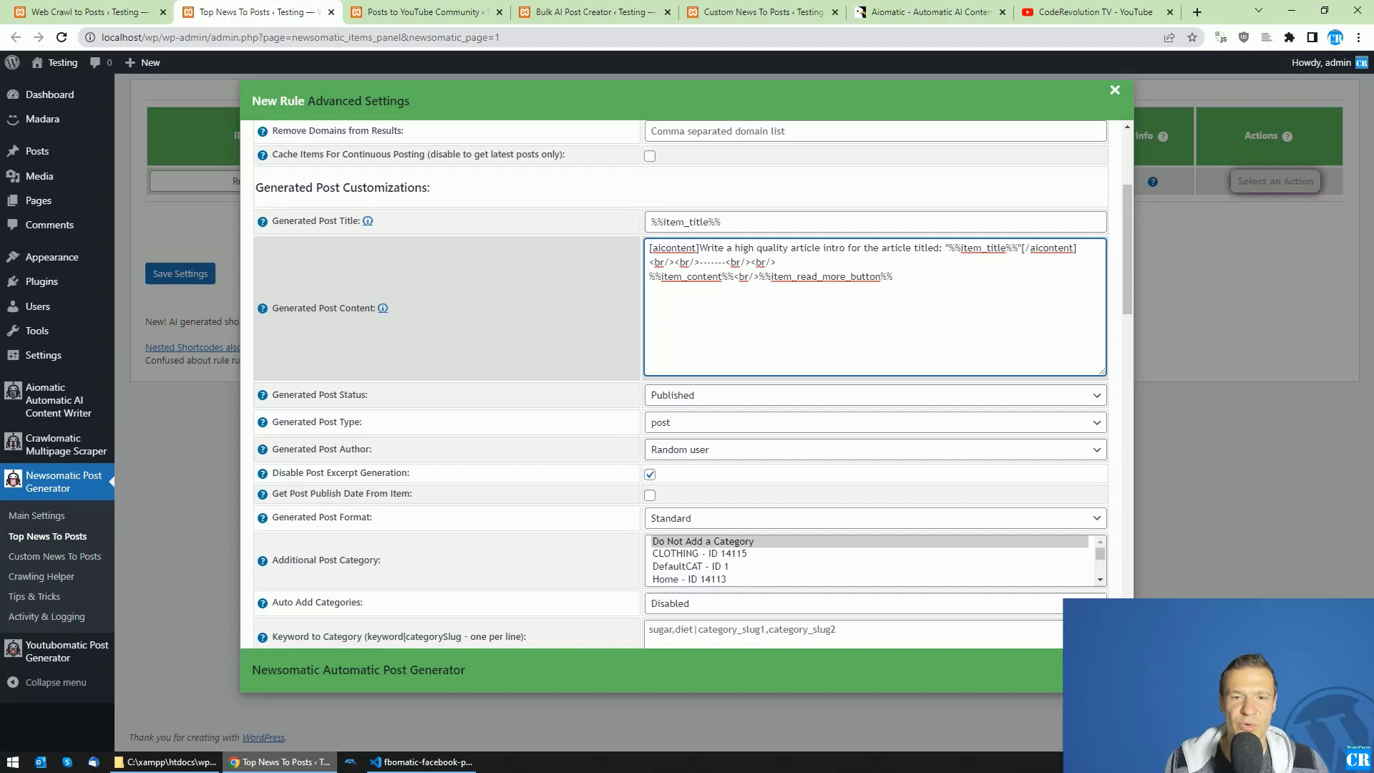
pyautogui.hotkey('shift', 'Right')
pyautogui.hotkey('shift', 'Right')
pyautogui.hotkey('shift', 'Right')
pyautogui.hotkey('shift', 'Right')
pyautogui.hotkey('shift', 'Right')
pyautogui.hotkey('shift', 'Right')
pyautogui.moveTo(700, 263); pyautogui.dragTo(723, 268)
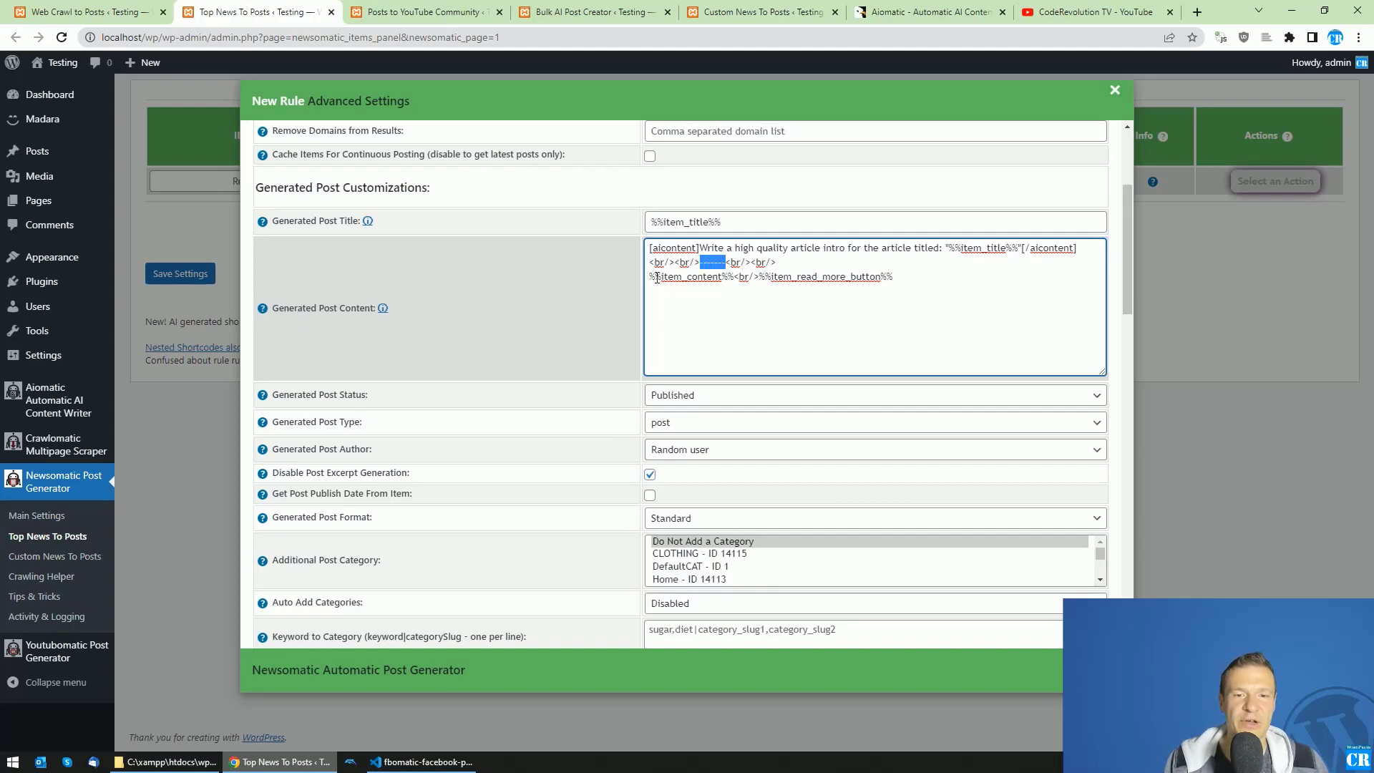
pyautogui.moveTo(648, 281); pyautogui.dragTo(895, 278)
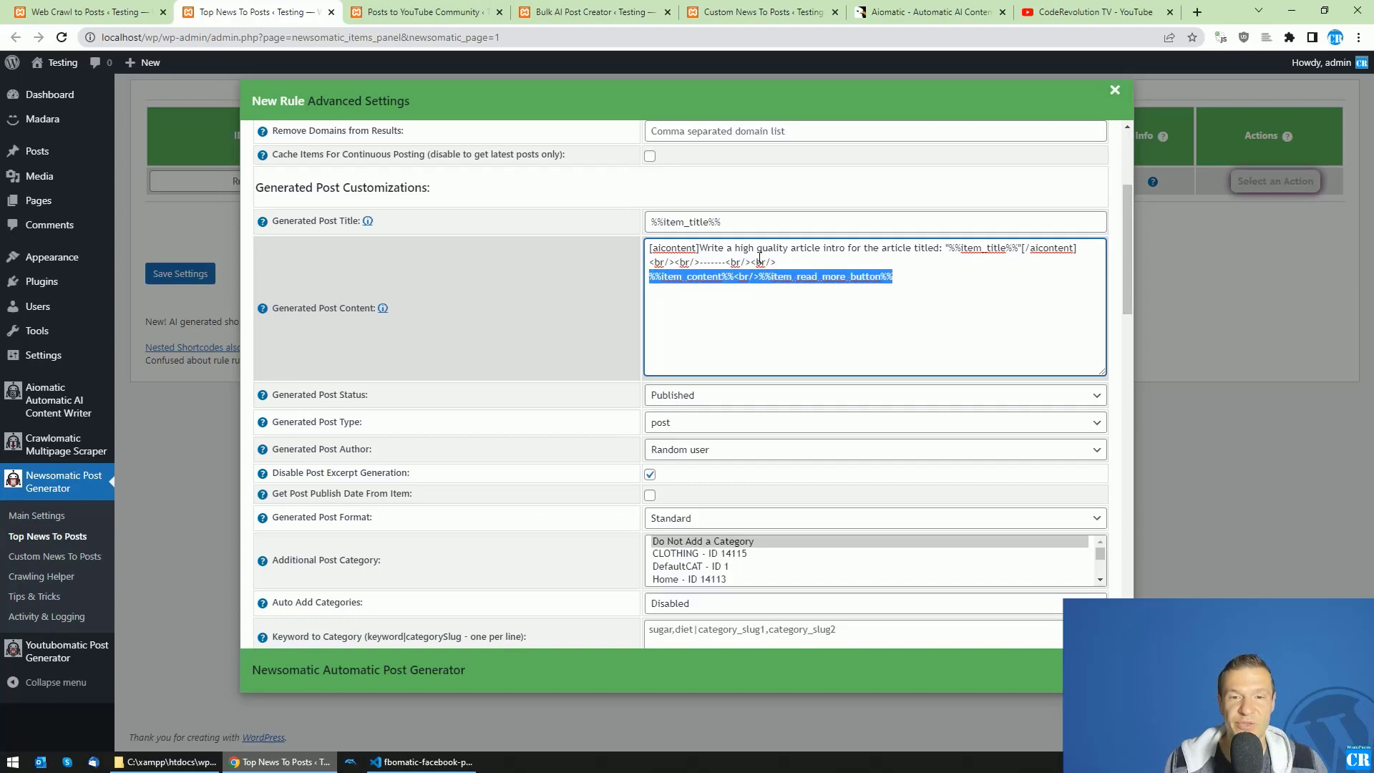
pyautogui.moveTo(650, 248); pyautogui.dragTo(1076, 248)
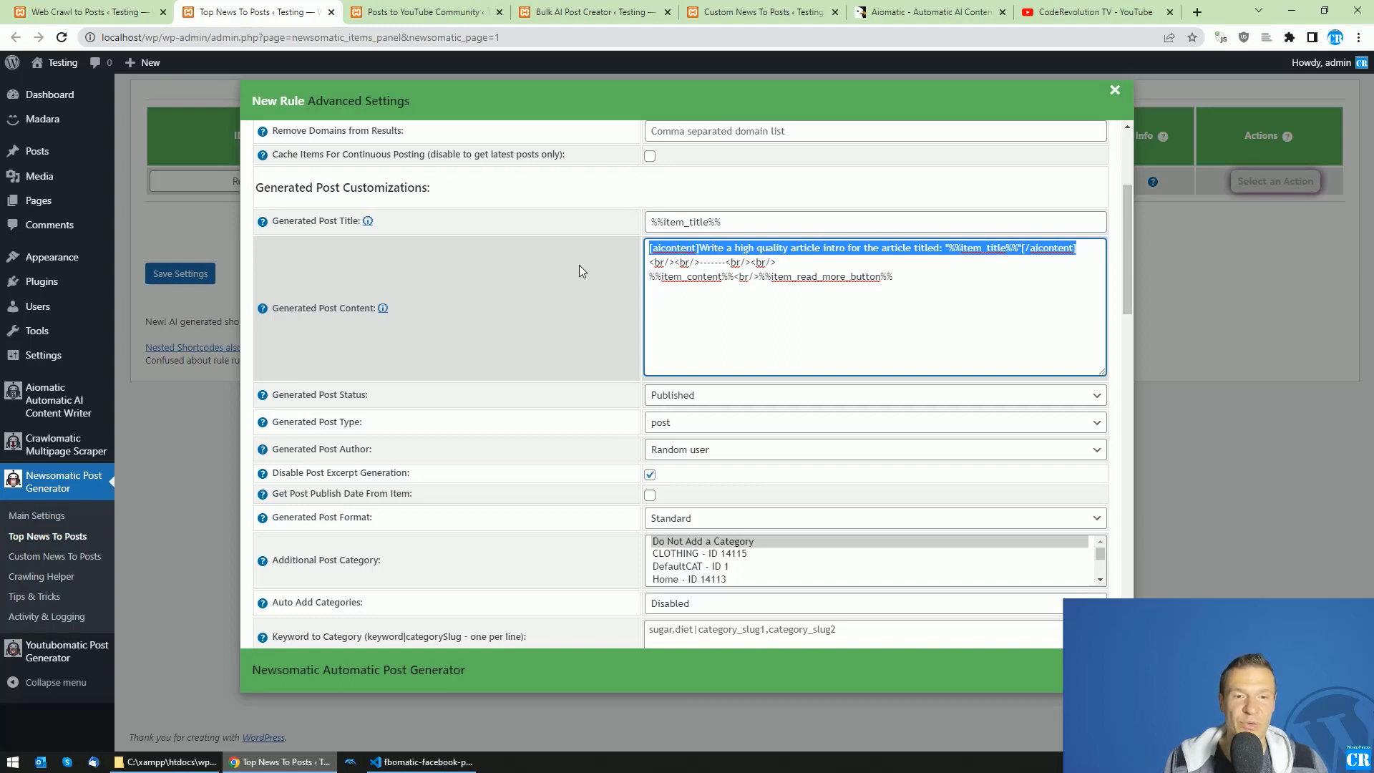
# Save the rule settings and open the site's front end in a new tab
pyautogui.click(179, 275)
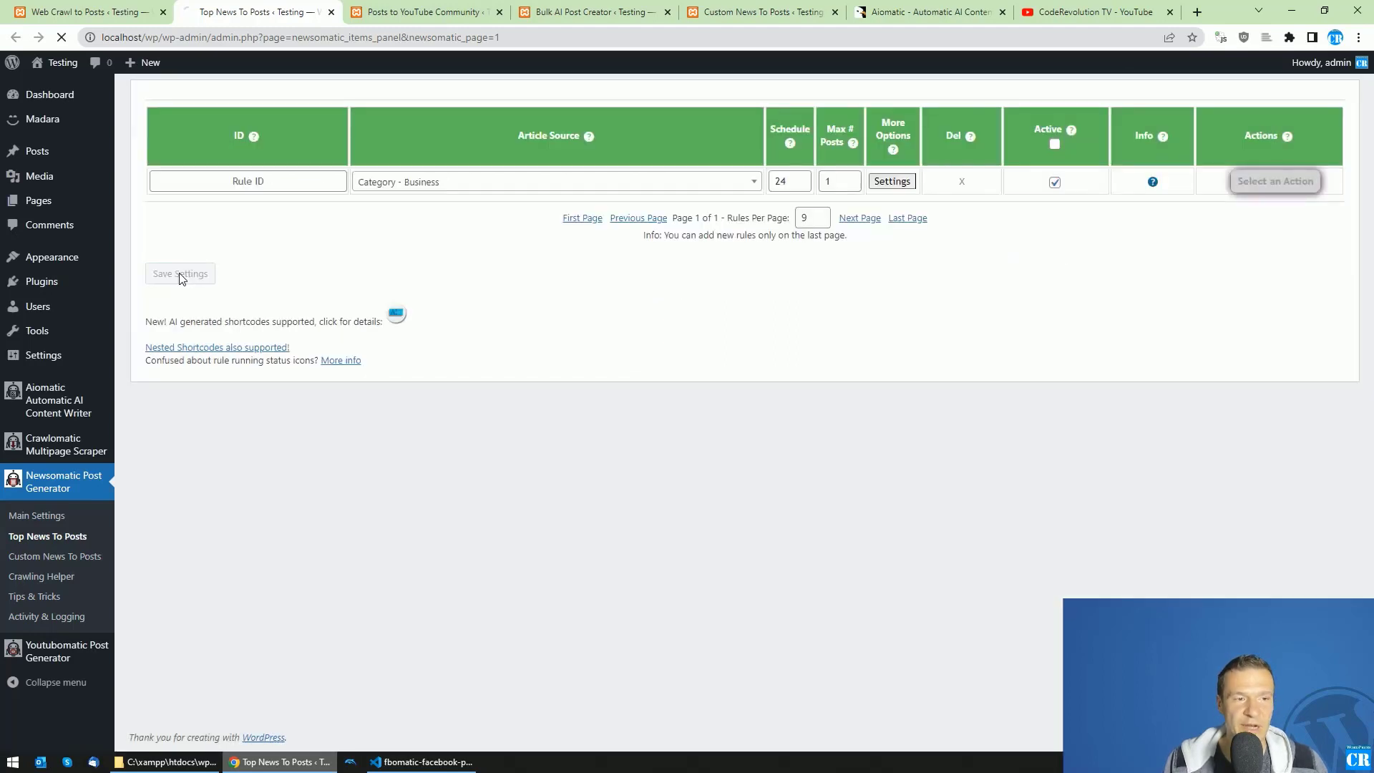
pyautogui.moveTo(55, 63)
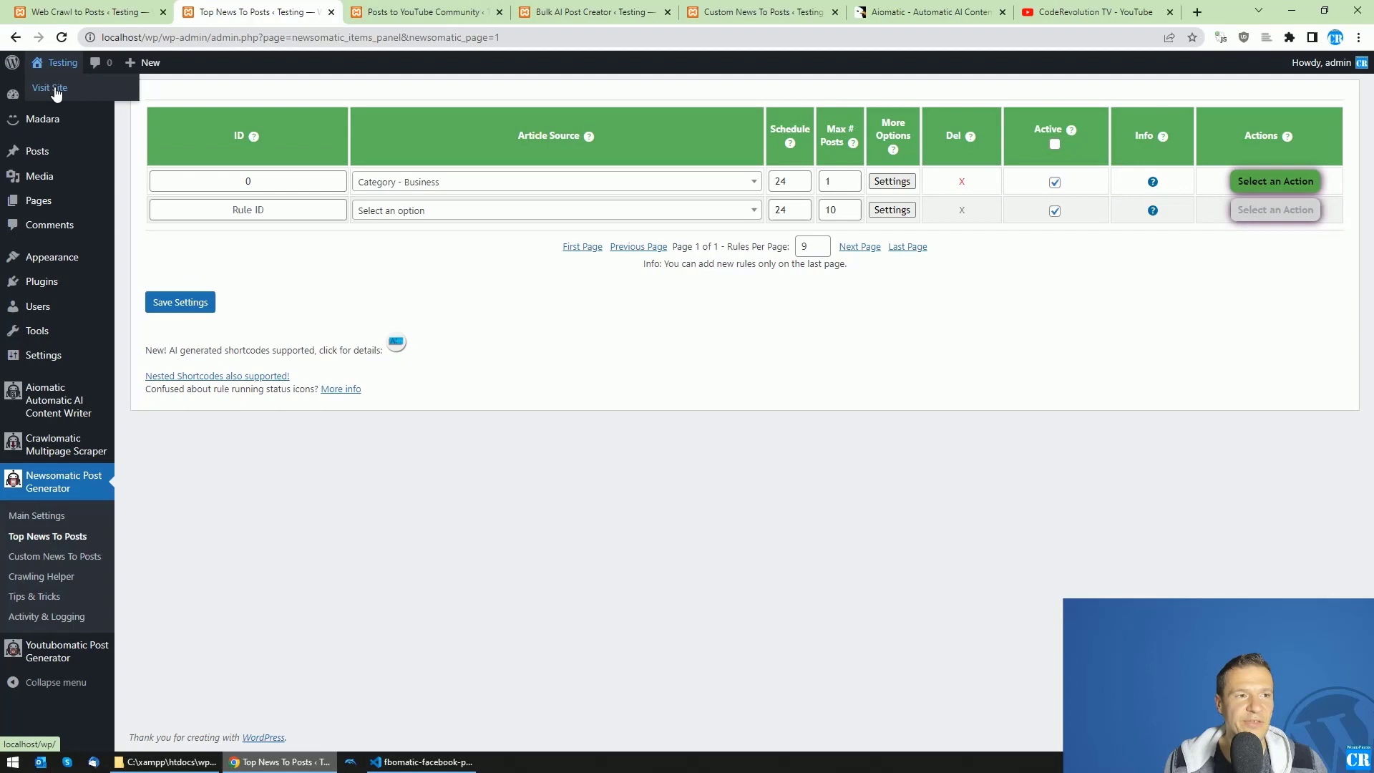
pyautogui.click(56, 88)
pyautogui.hotkey('ctrl', 'shift', 'Tab')
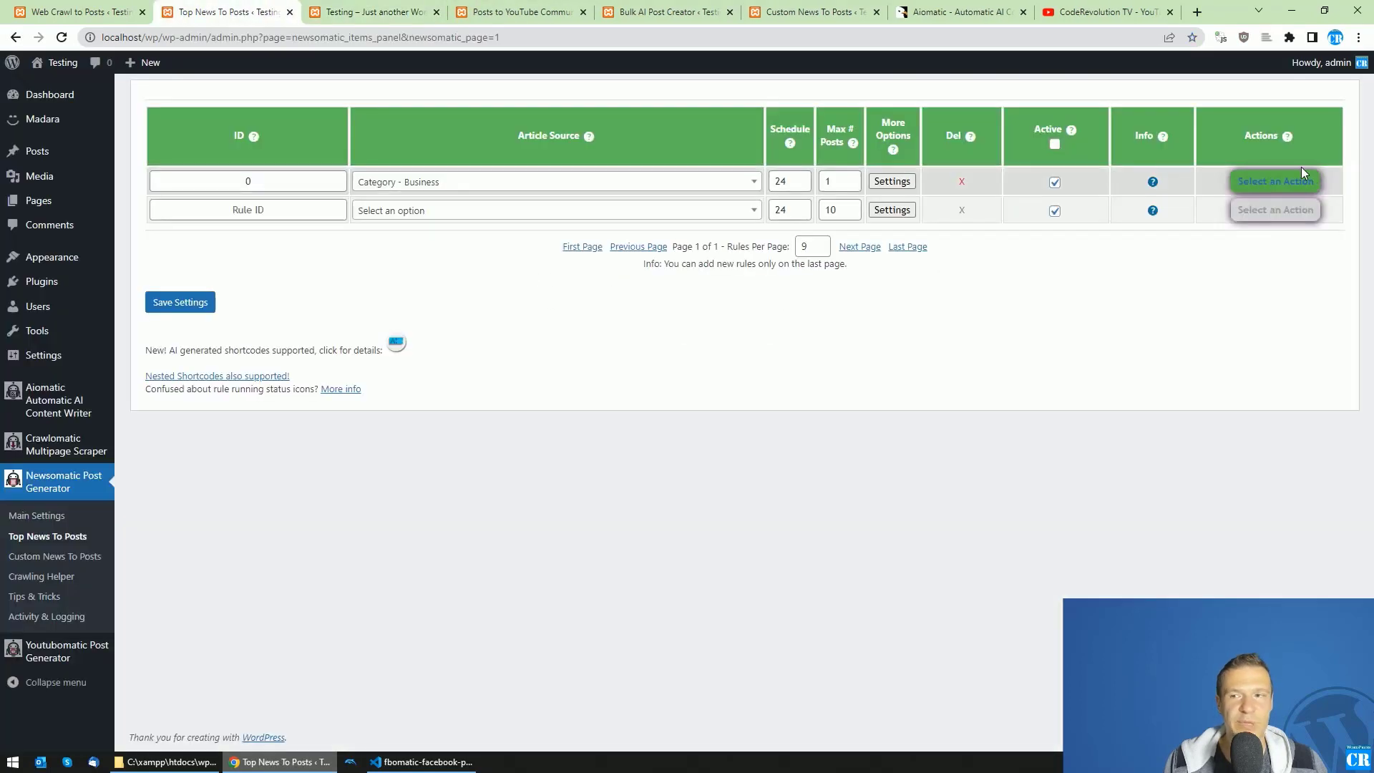
# Run the first rule now and reload the site to show the new Affiliate Marketing post
pyautogui.click(1275, 181)
pyautogui.click(1253, 208)
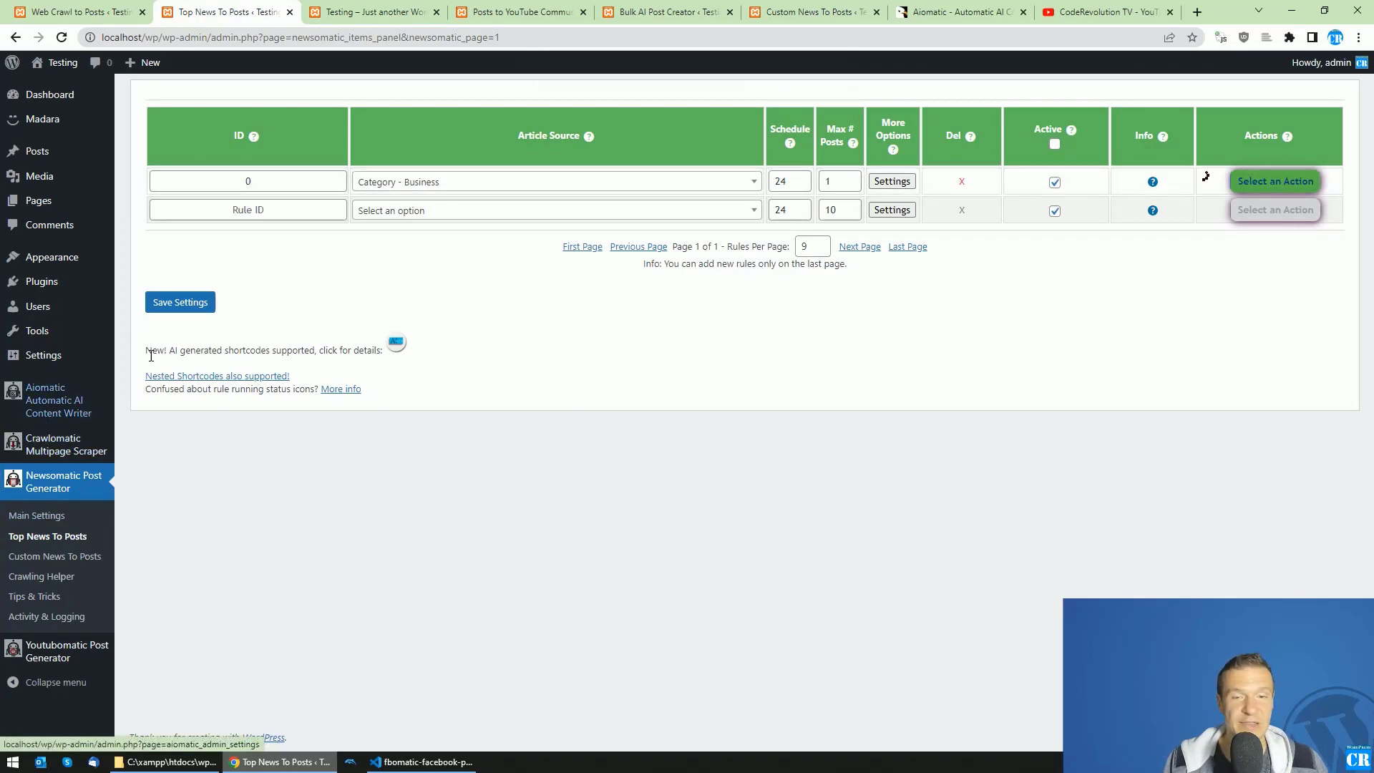
pyautogui.click(887, 183)
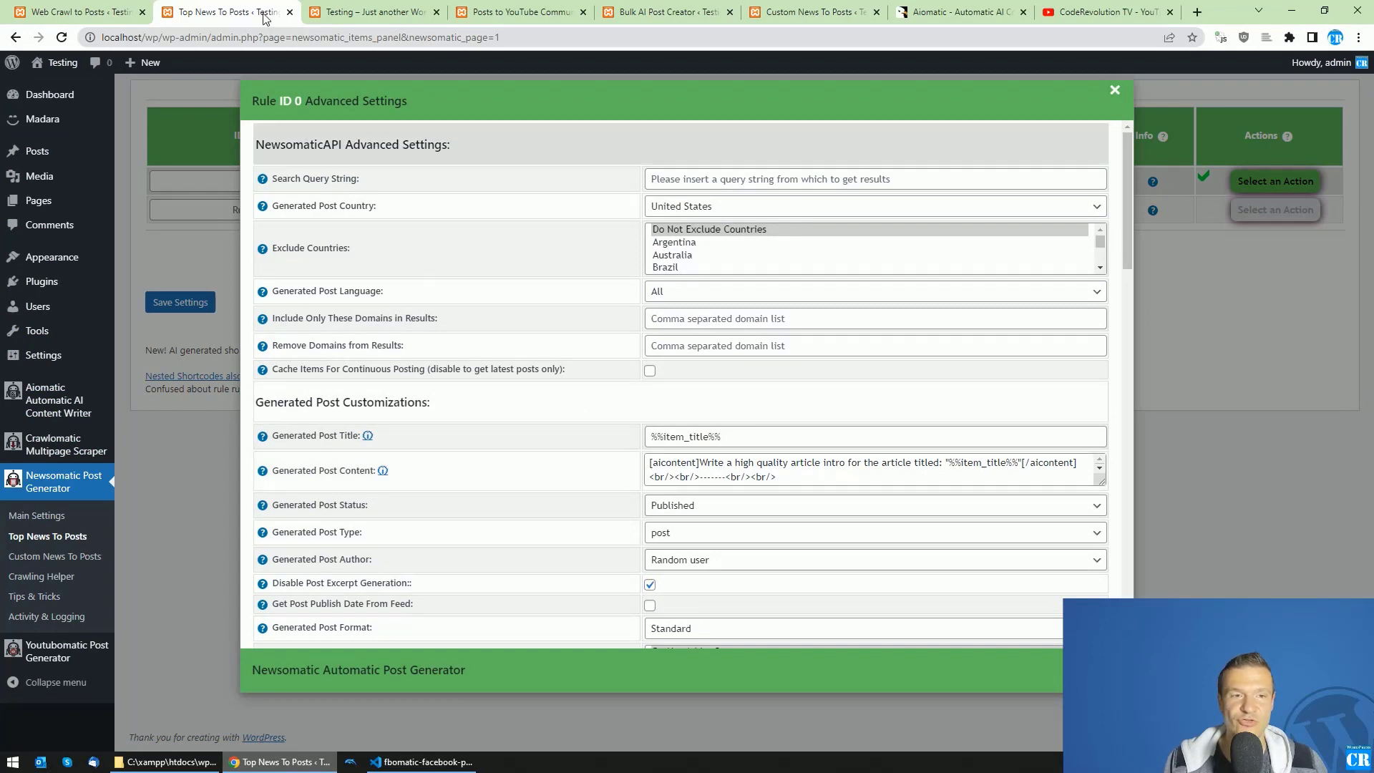
pyautogui.click(351, 11)
pyautogui.click(62, 37)
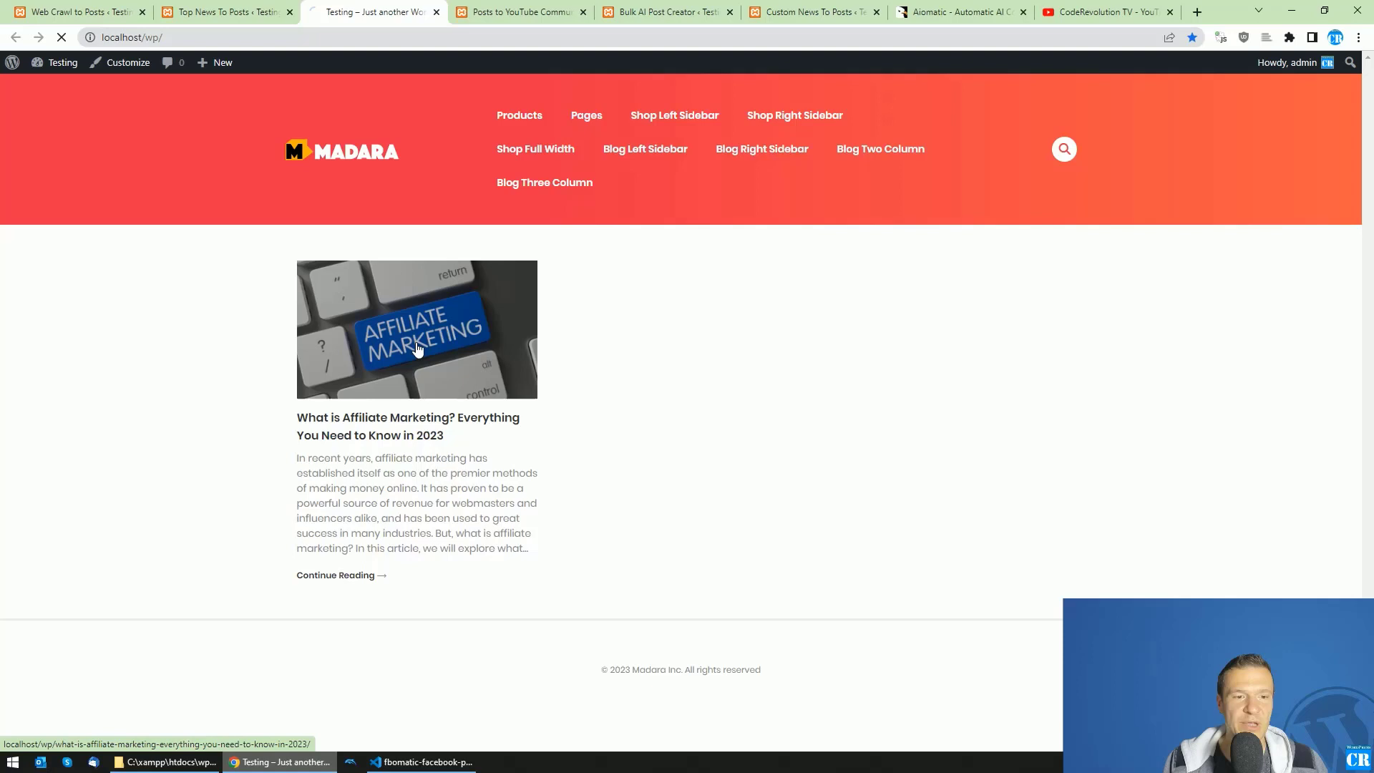
# Open the 'What is Affiliate Marketing?' post, highlight its AI intro and imported excerpt, then return to the rule
pyautogui.click(419, 348)
pyautogui.scroll(-1, 597, 231)
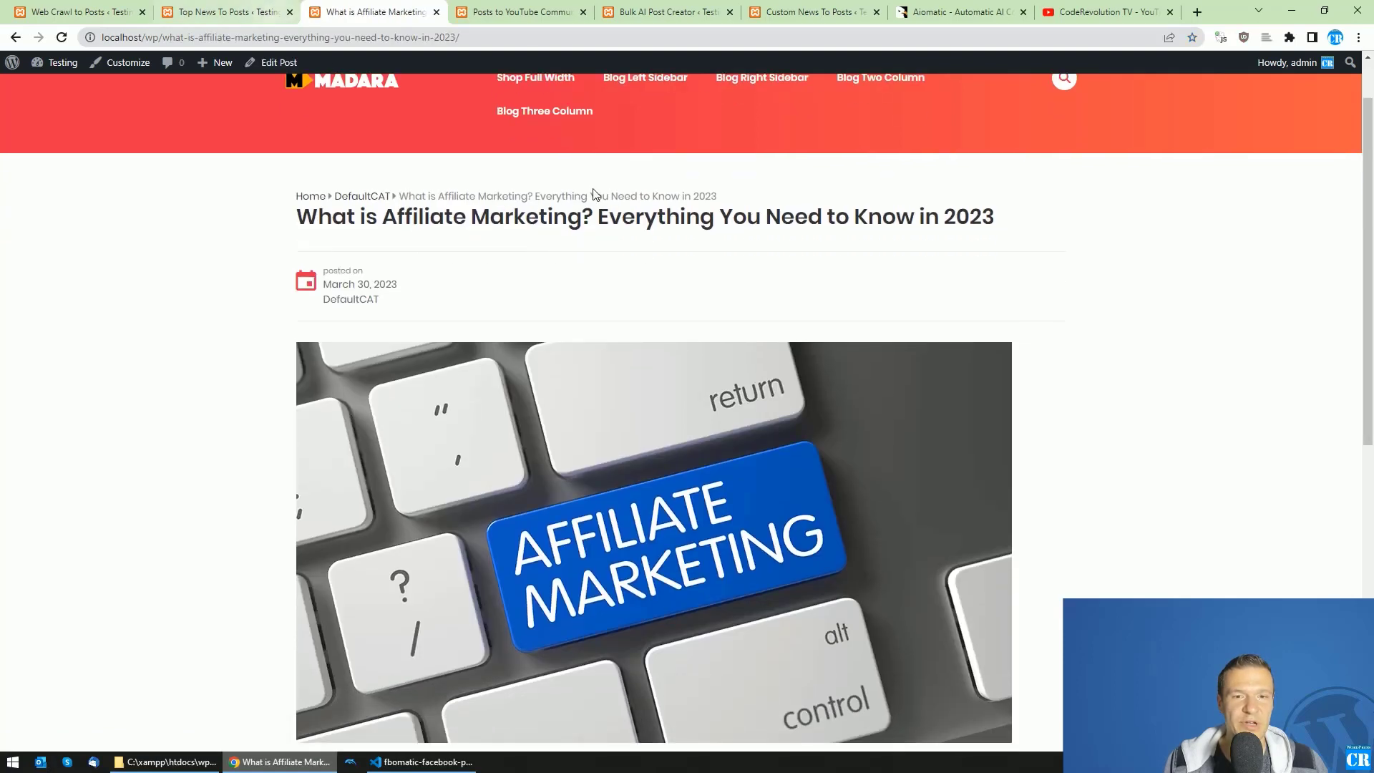
pyautogui.scroll(-6, 381, 423)
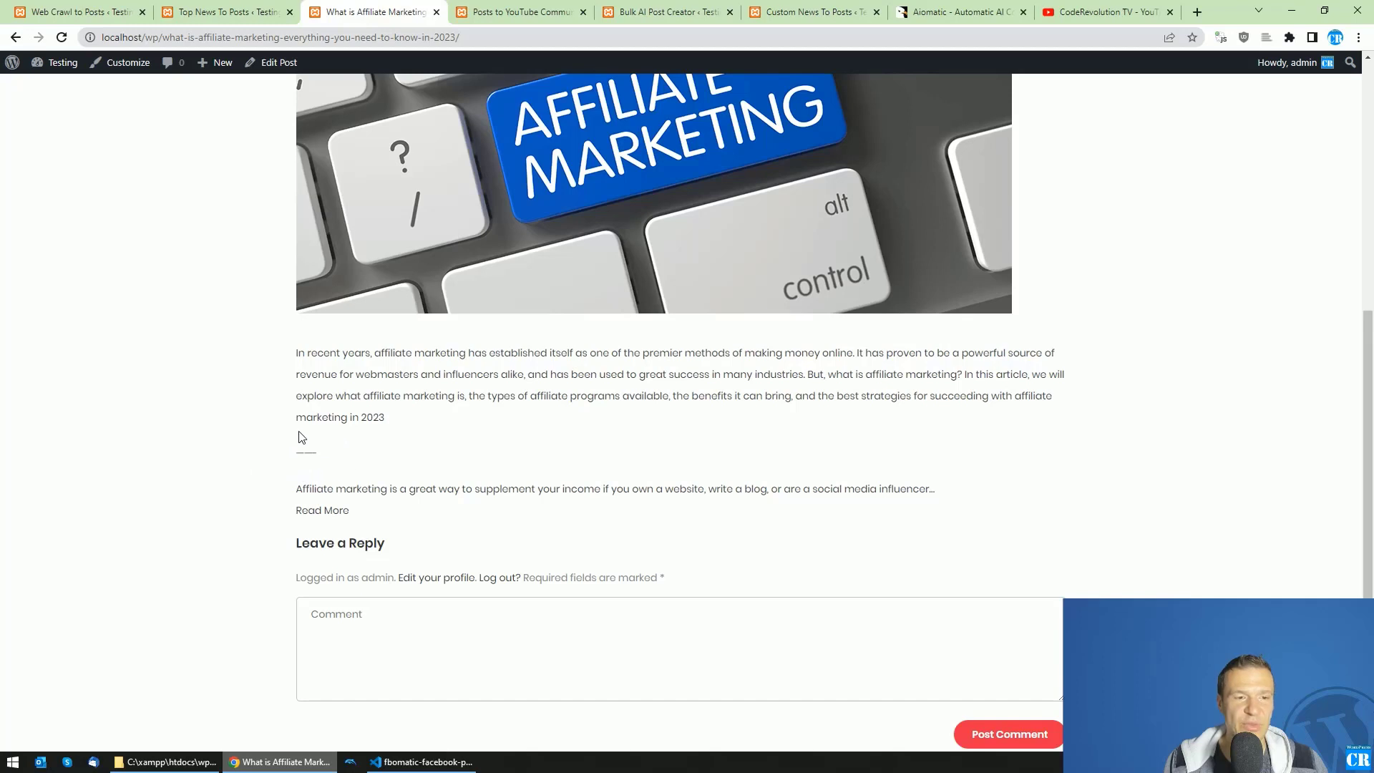
pyautogui.moveTo(297, 352); pyautogui.dragTo(393, 414)
pyautogui.moveTo(300, 484); pyautogui.dragTo(933, 486)
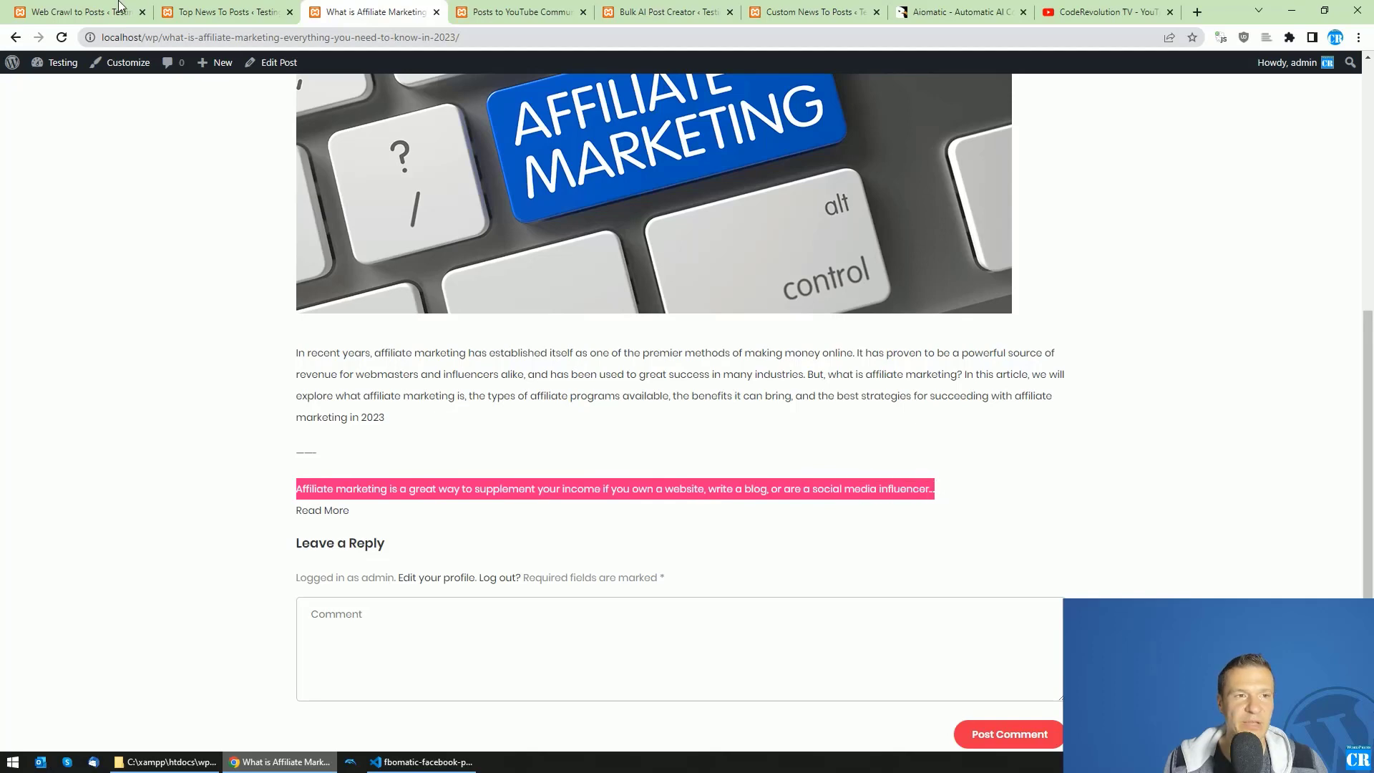
pyautogui.click(222, 13)
# Turn on importing the full article content in the Newsomatic rule
pyautogui.scroll(-5, 1139, 303)
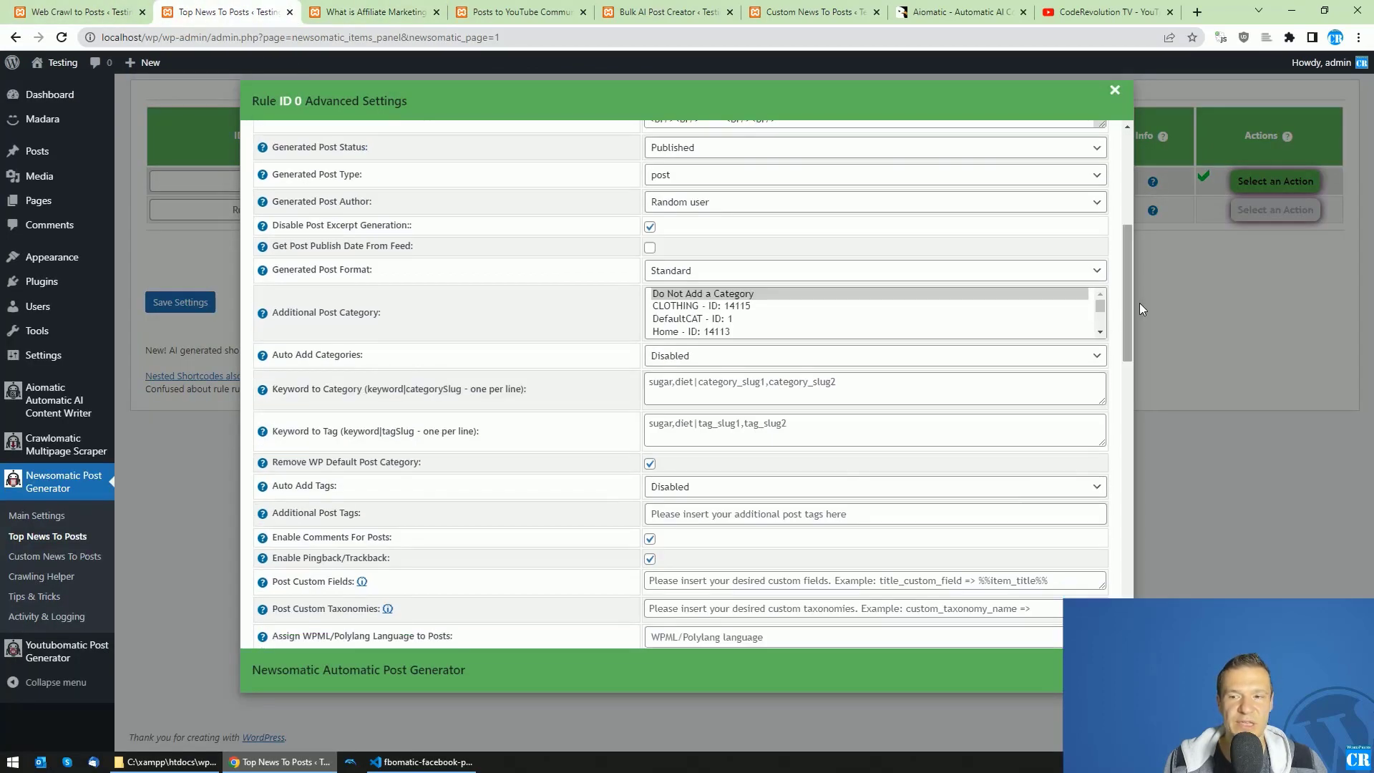
pyautogui.scroll(-7, 1139, 309)
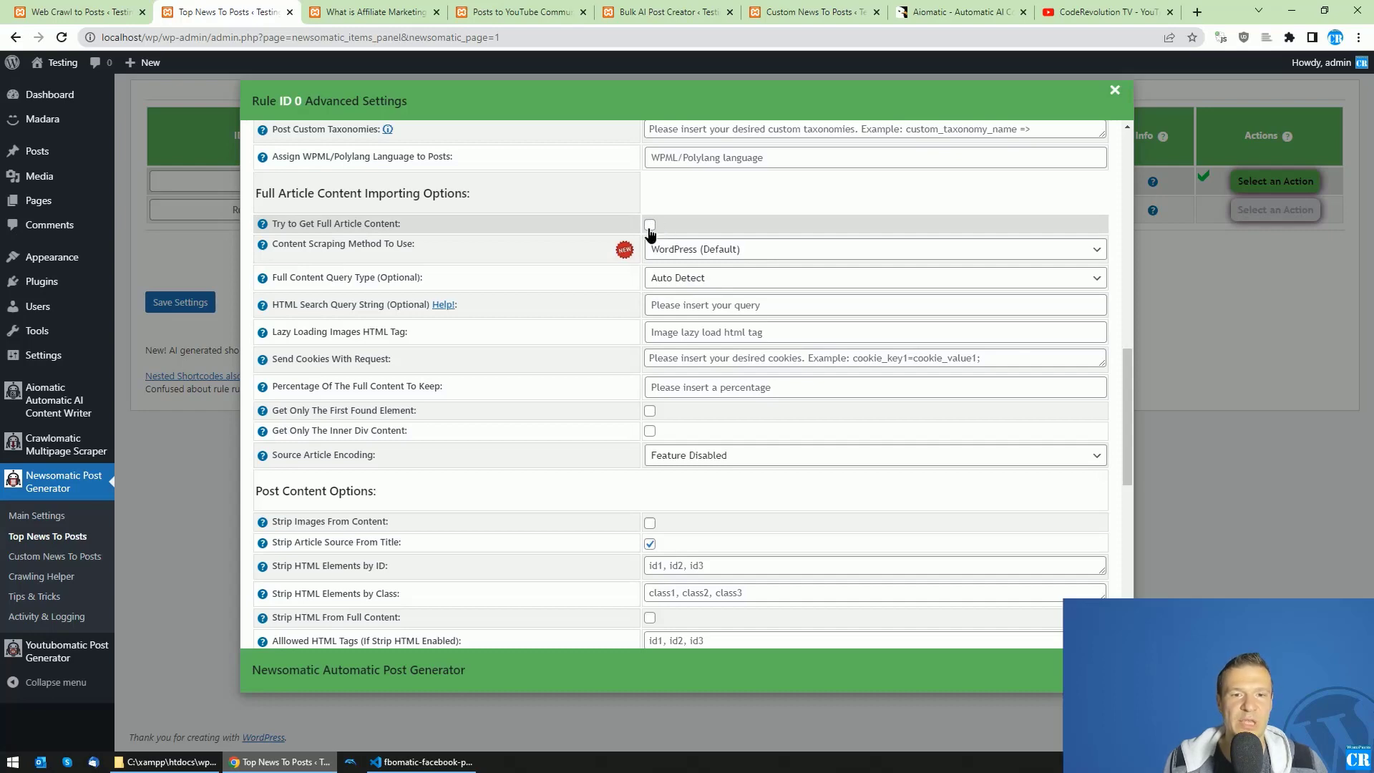
pyautogui.hotkey('ctrl', 'Tab')
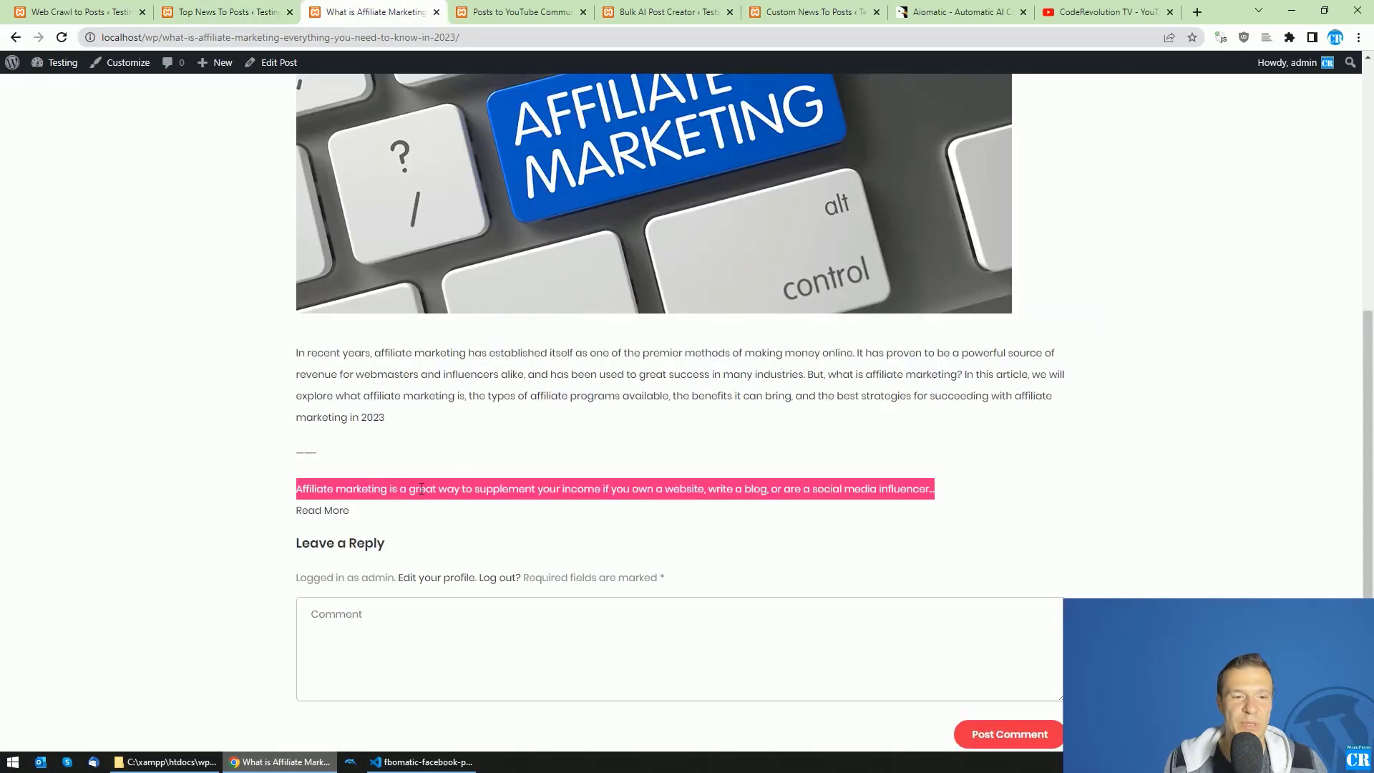
pyautogui.click(229, 12)
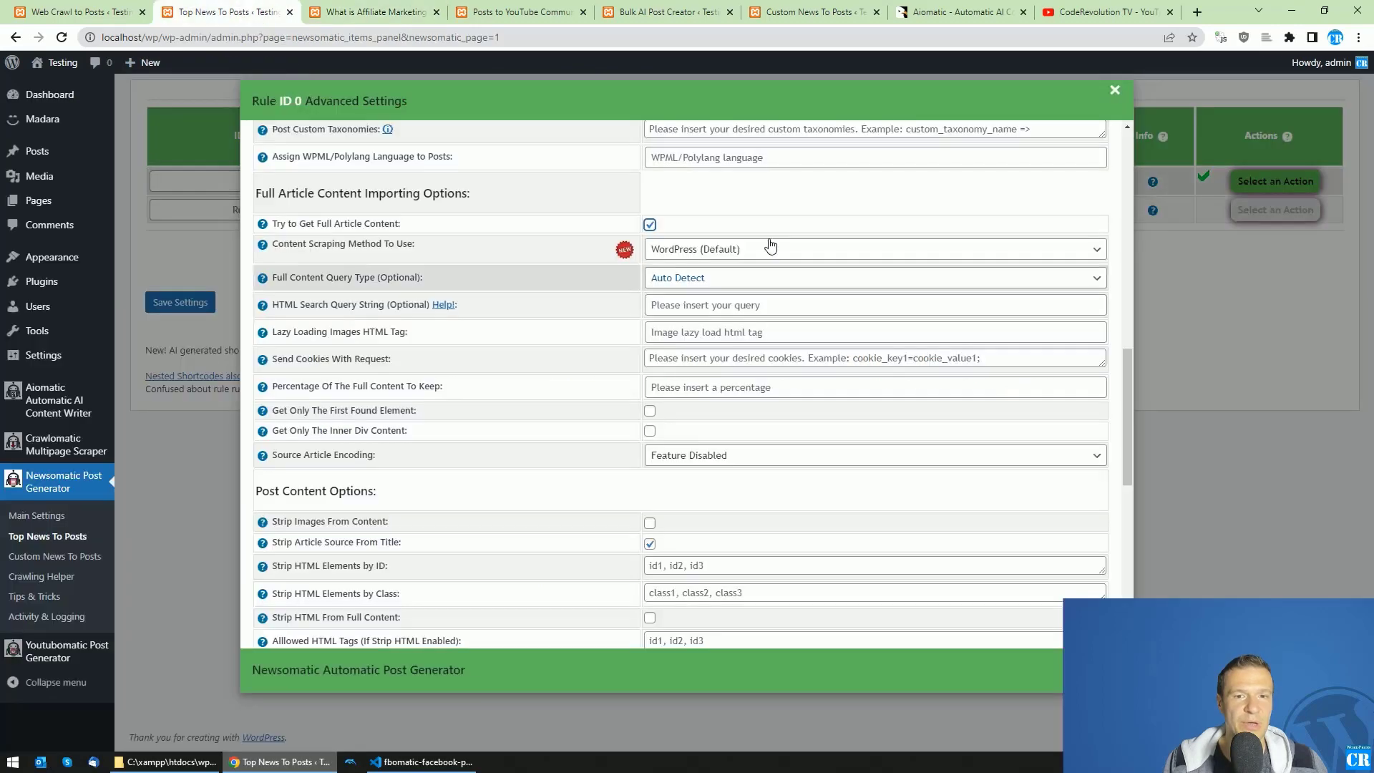
pyautogui.click(649, 225)
# Highlight %%item_title%% and the custom_html2 and item_content shortcodes in the help list
pyautogui.scroll(10, 722, 329)
pyautogui.scroll(-2, 747, 395)
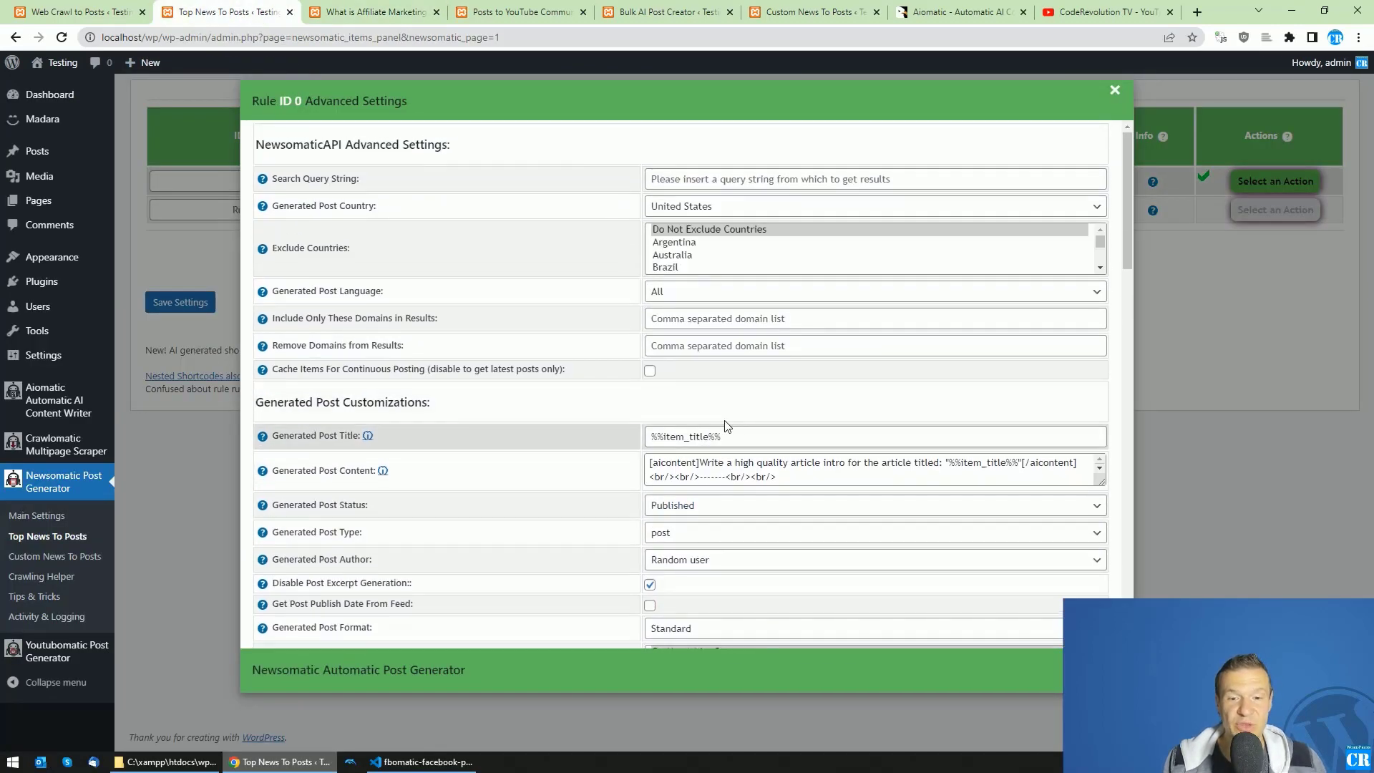
pyautogui.moveTo(950, 318); pyautogui.dragTo(1017, 319)
pyautogui.moveTo(262, 328)
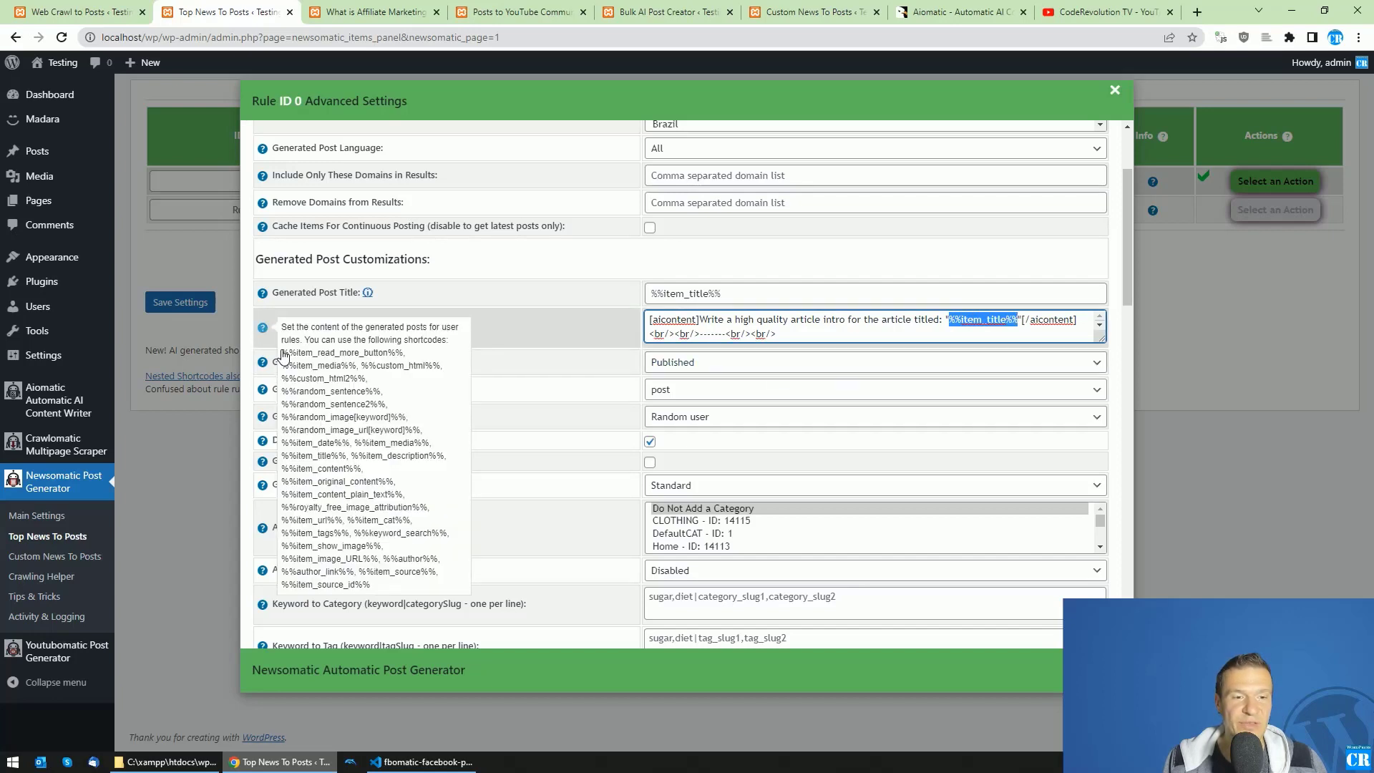
pyautogui.moveTo(286, 368); pyautogui.dragTo(310, 360)
pyautogui.doubleClick(314, 379)
pyautogui.click(310, 406)
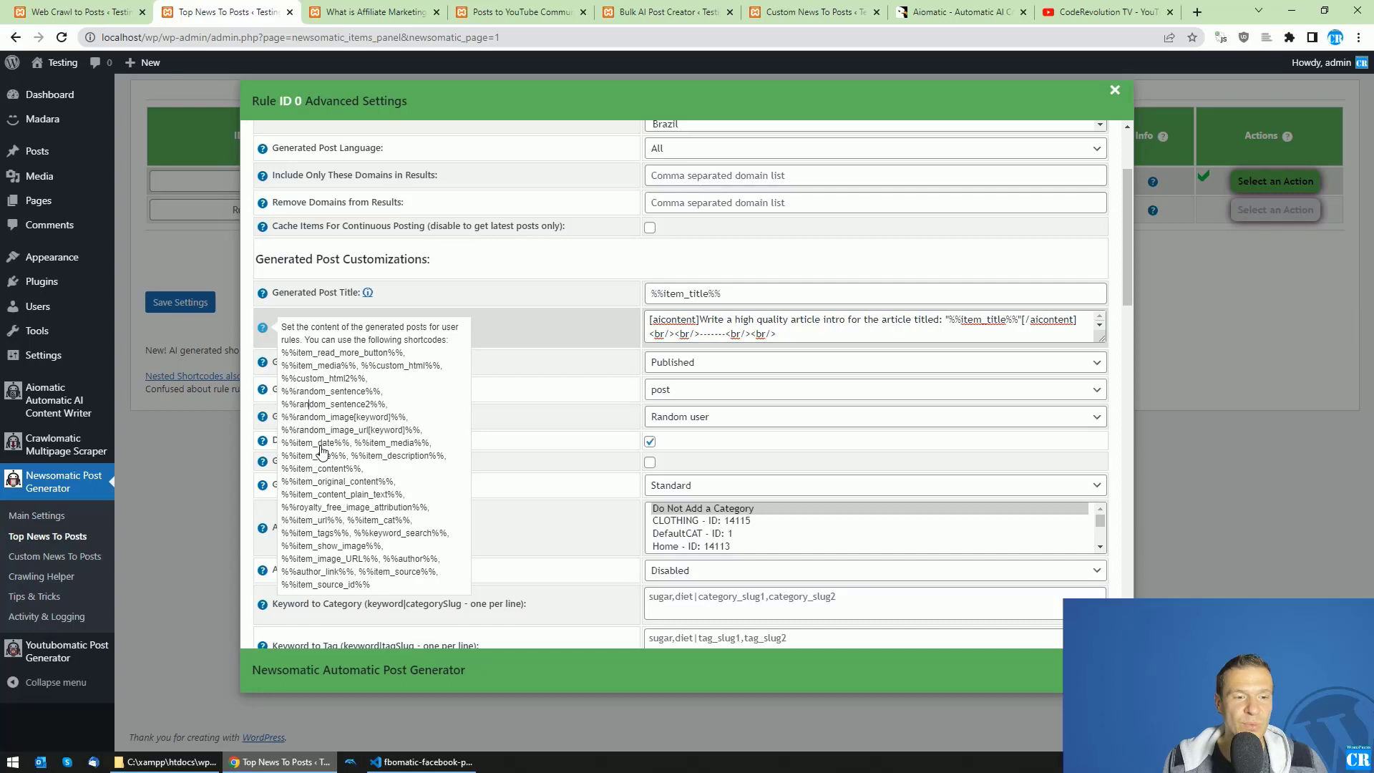
pyautogui.doubleClick(319, 469)
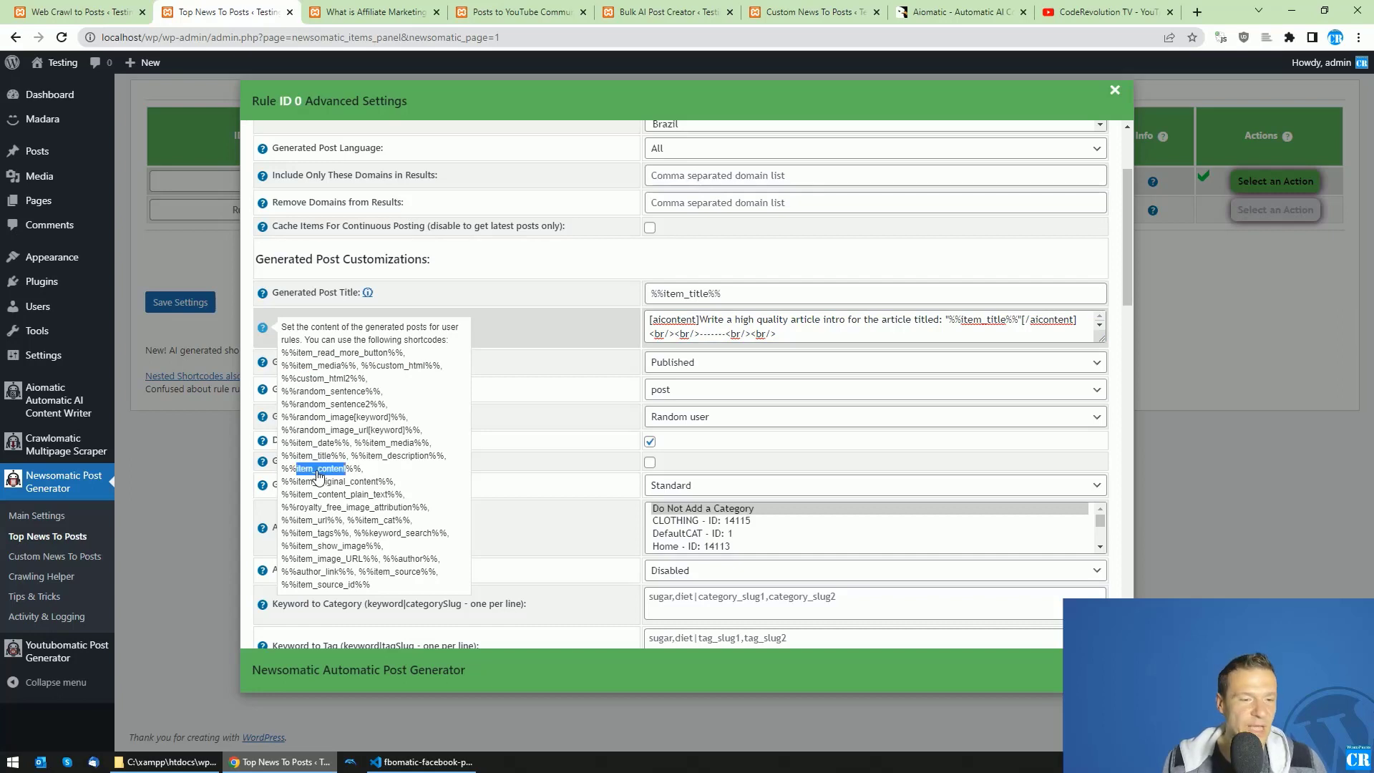
# Highlight the item_description, item_media, item_cat and item_tags shortcodes as examples
pyautogui.doubleClick(384, 458)
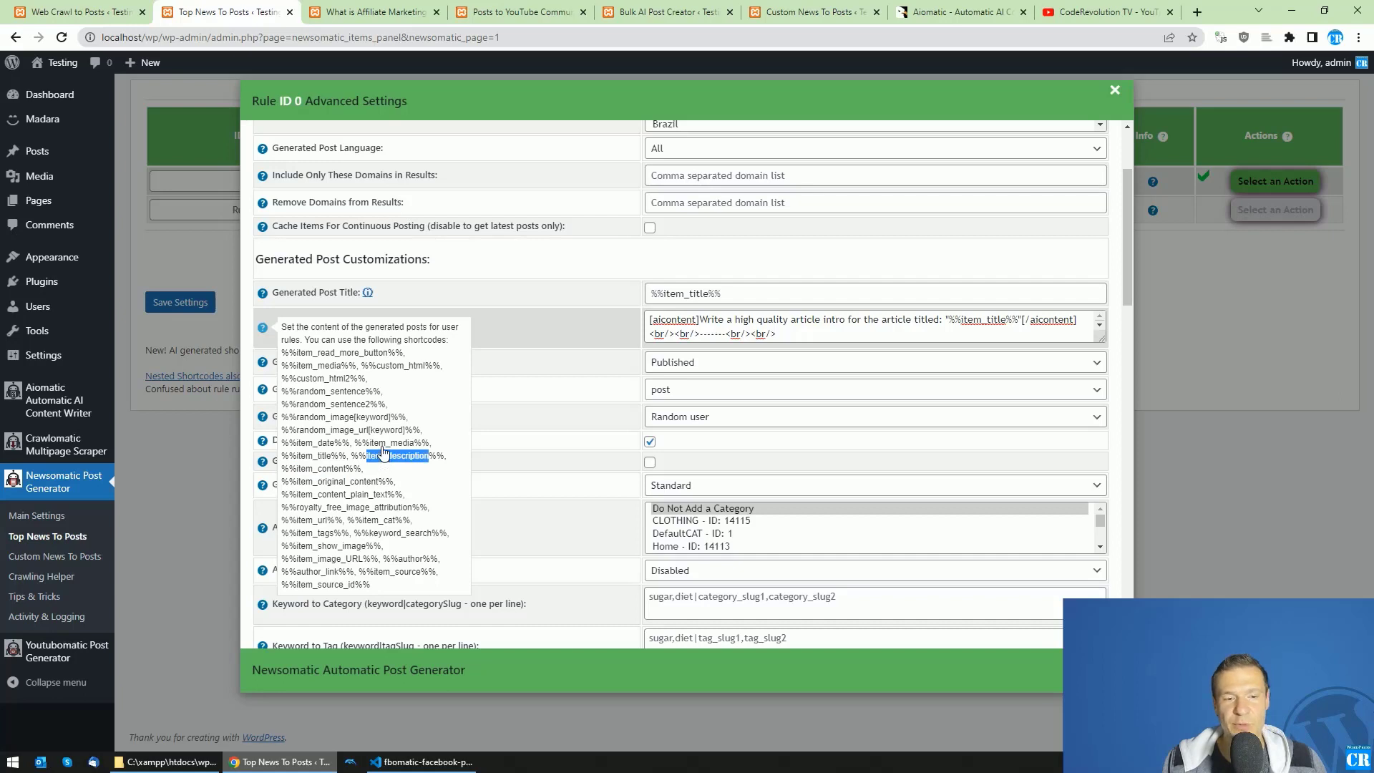
pyautogui.doubleClick(390, 443)
pyautogui.click(316, 506)
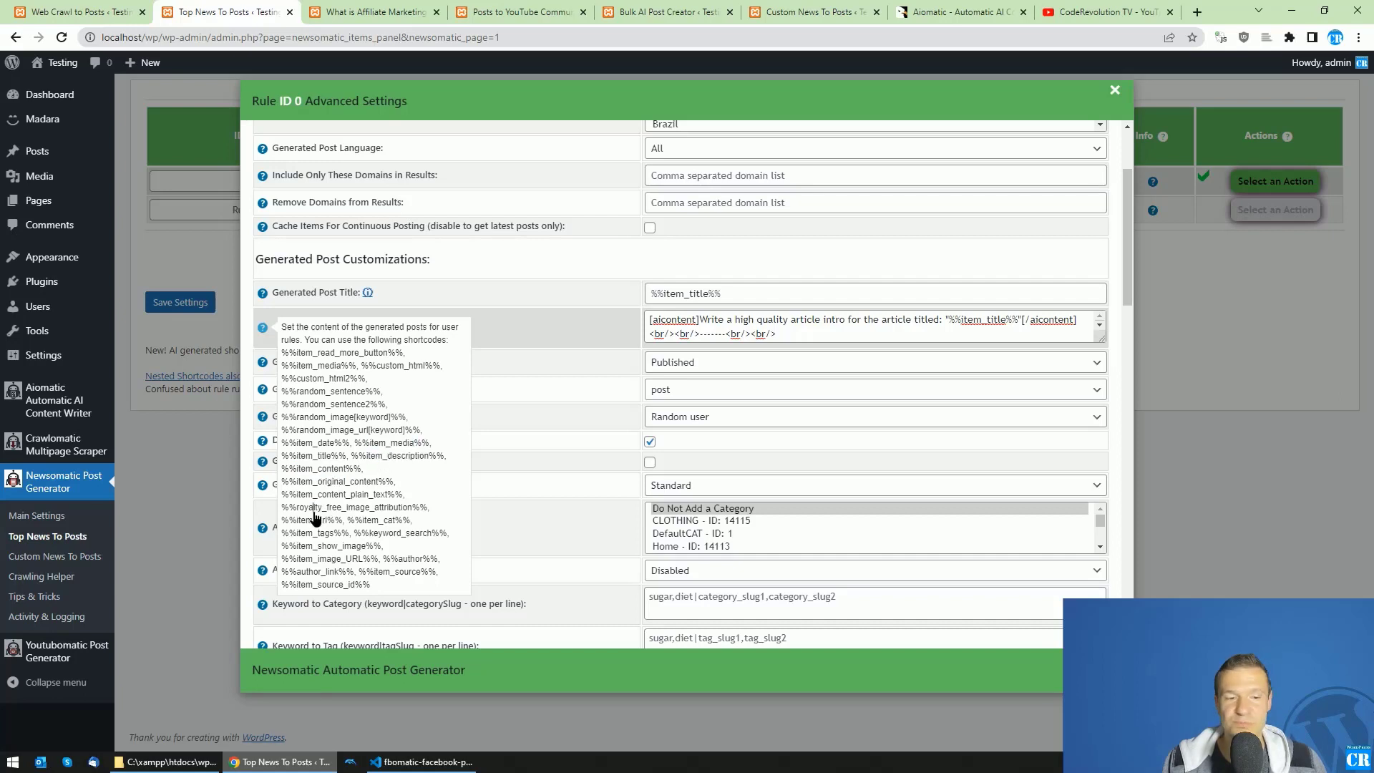
pyautogui.doubleClick(378, 520)
pyautogui.doubleClick(313, 520)
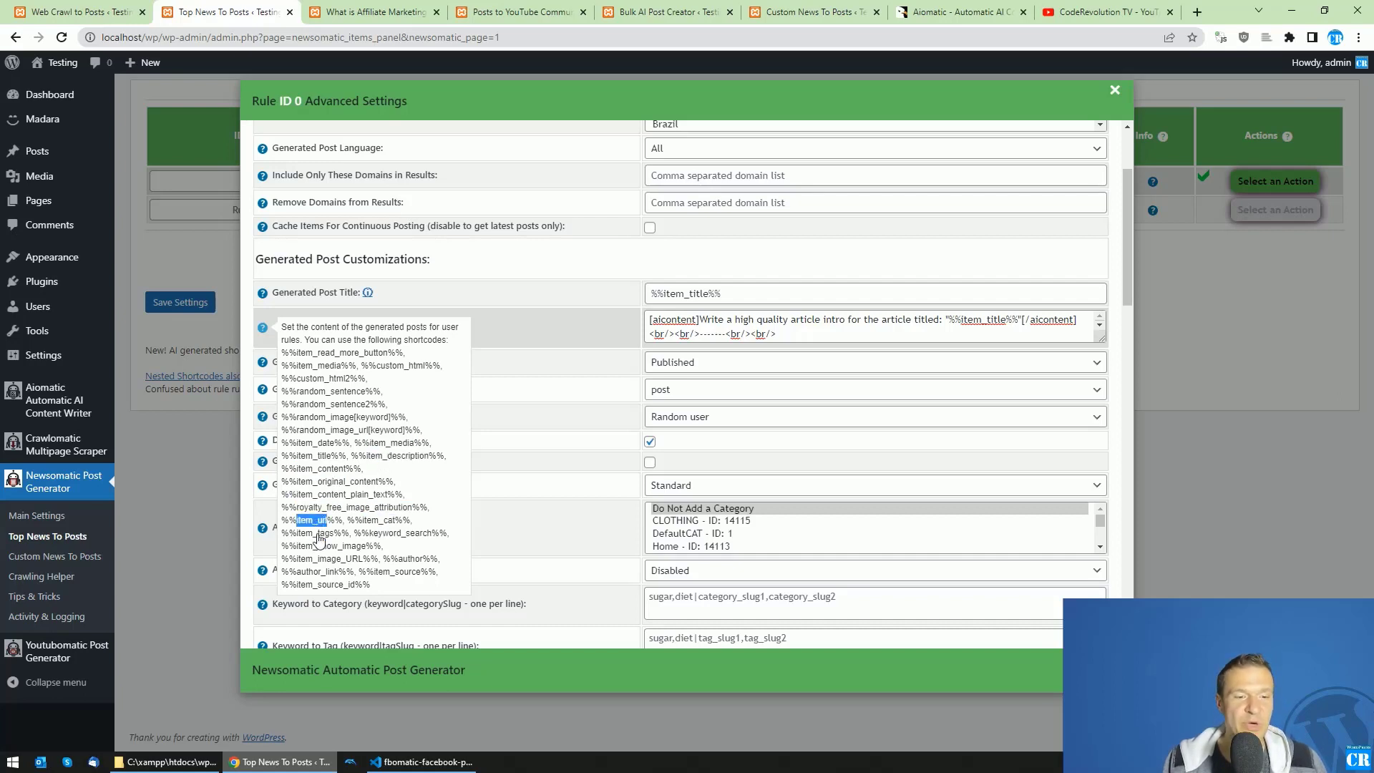
pyautogui.doubleClick(315, 533)
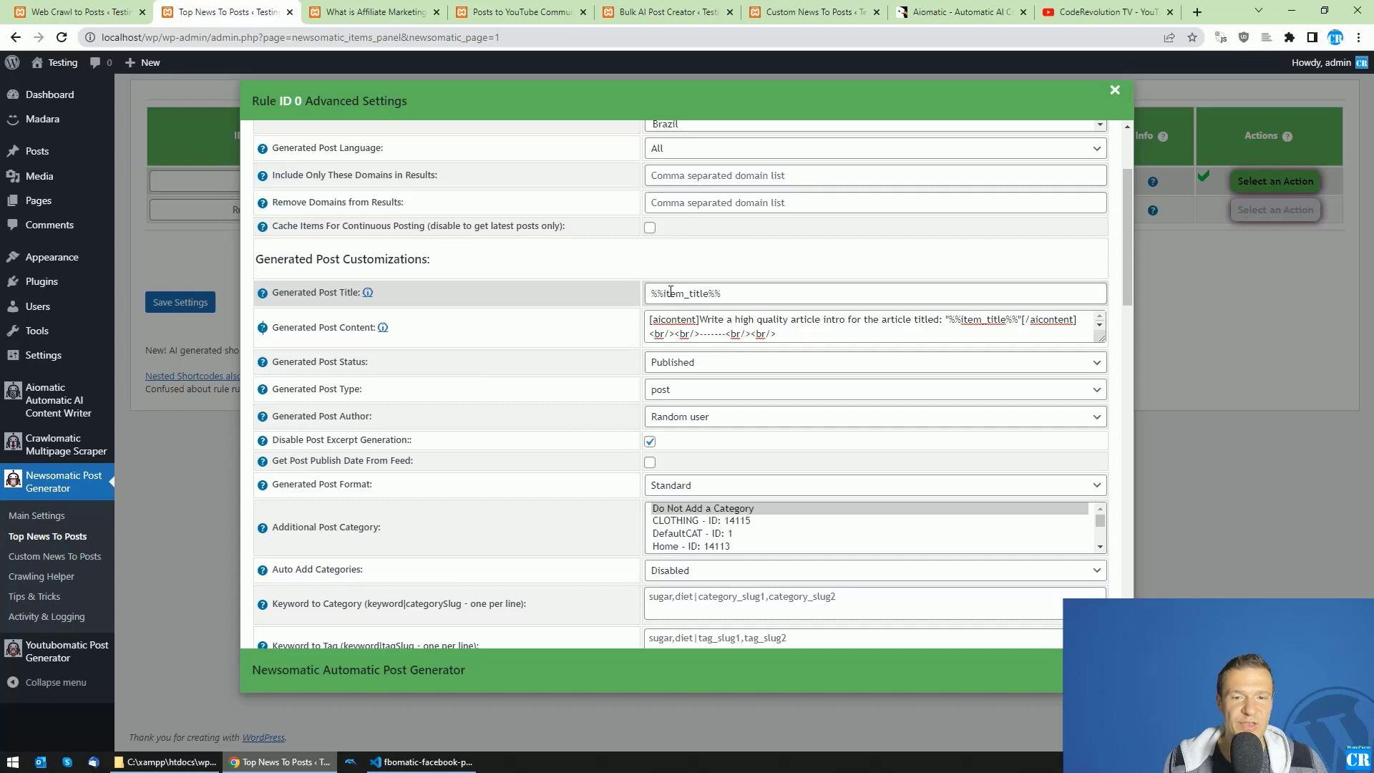
# Select the [aicontent] prompt text up to %%item_title%% in Generated Post Content
pyautogui.doubleClick(667, 321)
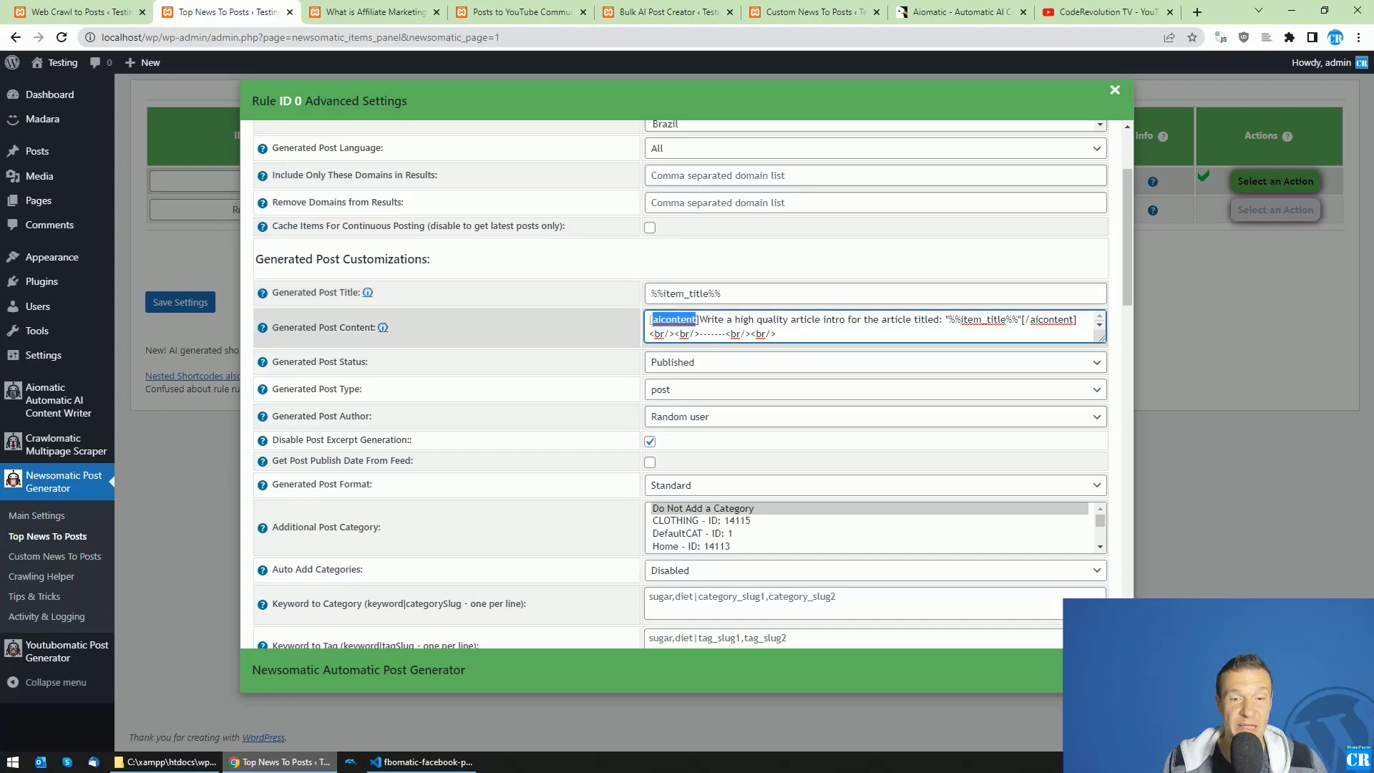
pyautogui.moveTo(649, 320); pyautogui.dragTo(700, 320)
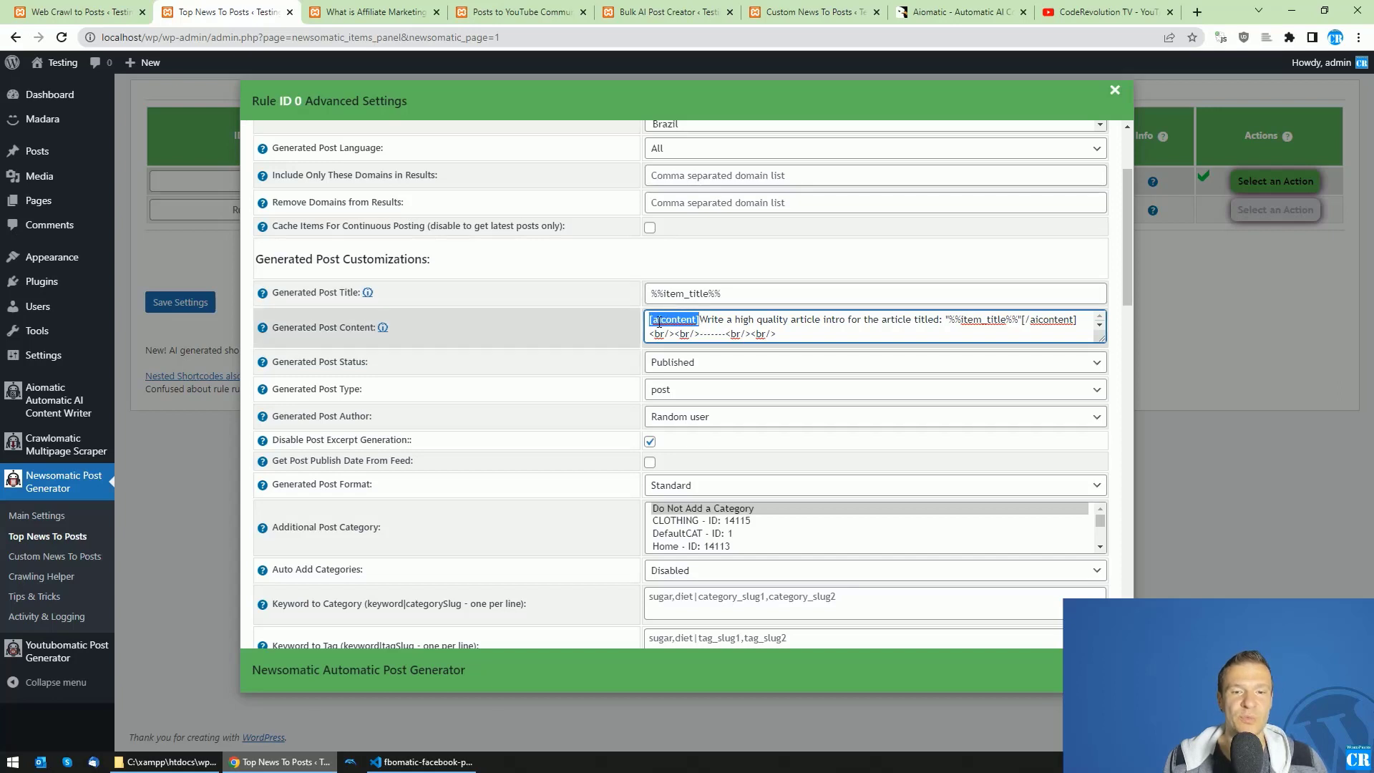
pyautogui.moveTo(649, 320); pyautogui.dragTo(1065, 322)
pyautogui.moveTo(700, 320); pyautogui.dragTo(1018, 320)
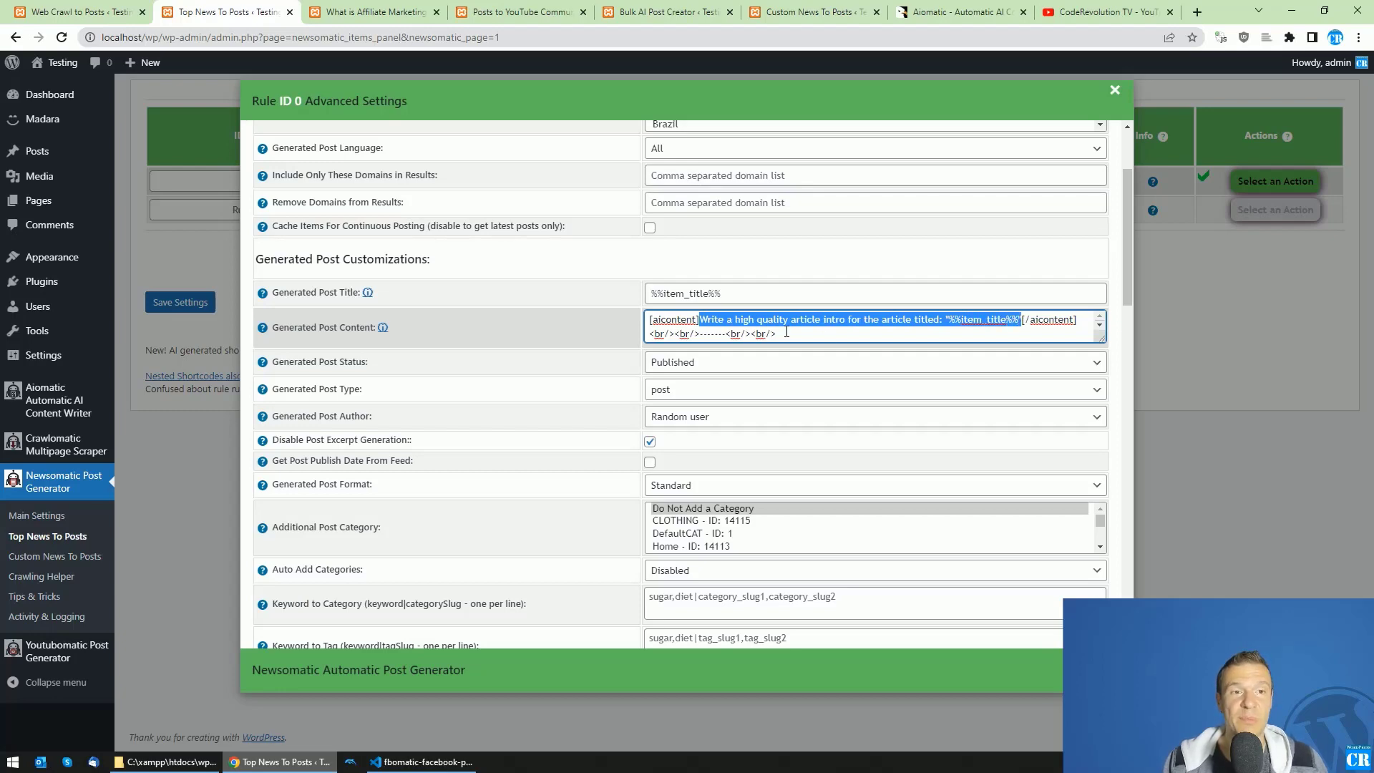
# Open Crawlomatic's Web Crawl to Posts rules in a new tab
pyautogui.click(372, 12)
pyautogui.click(229, 11)
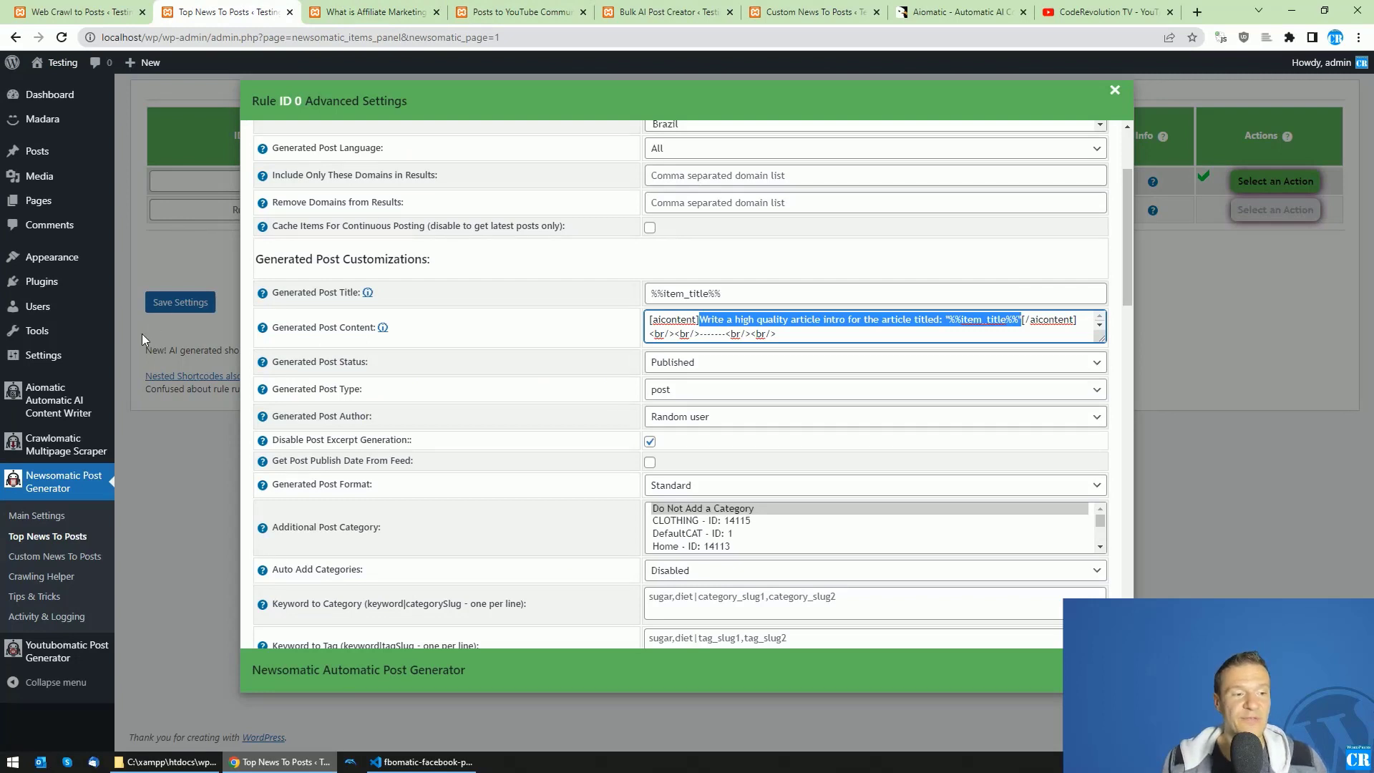
pyautogui.middleClick(167, 460)
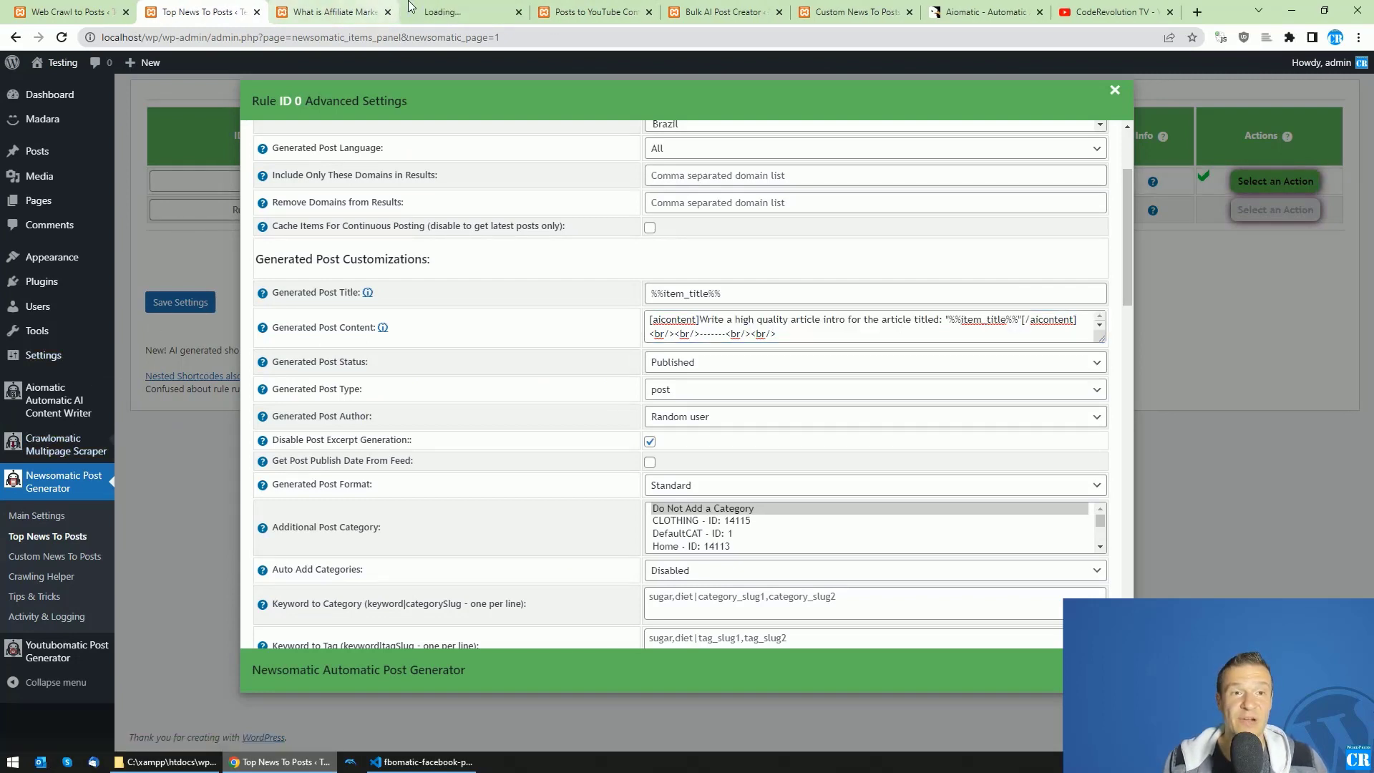
# Open the new Crawlomatic scraper rule's advanced settings
pyautogui.click(461, 11)
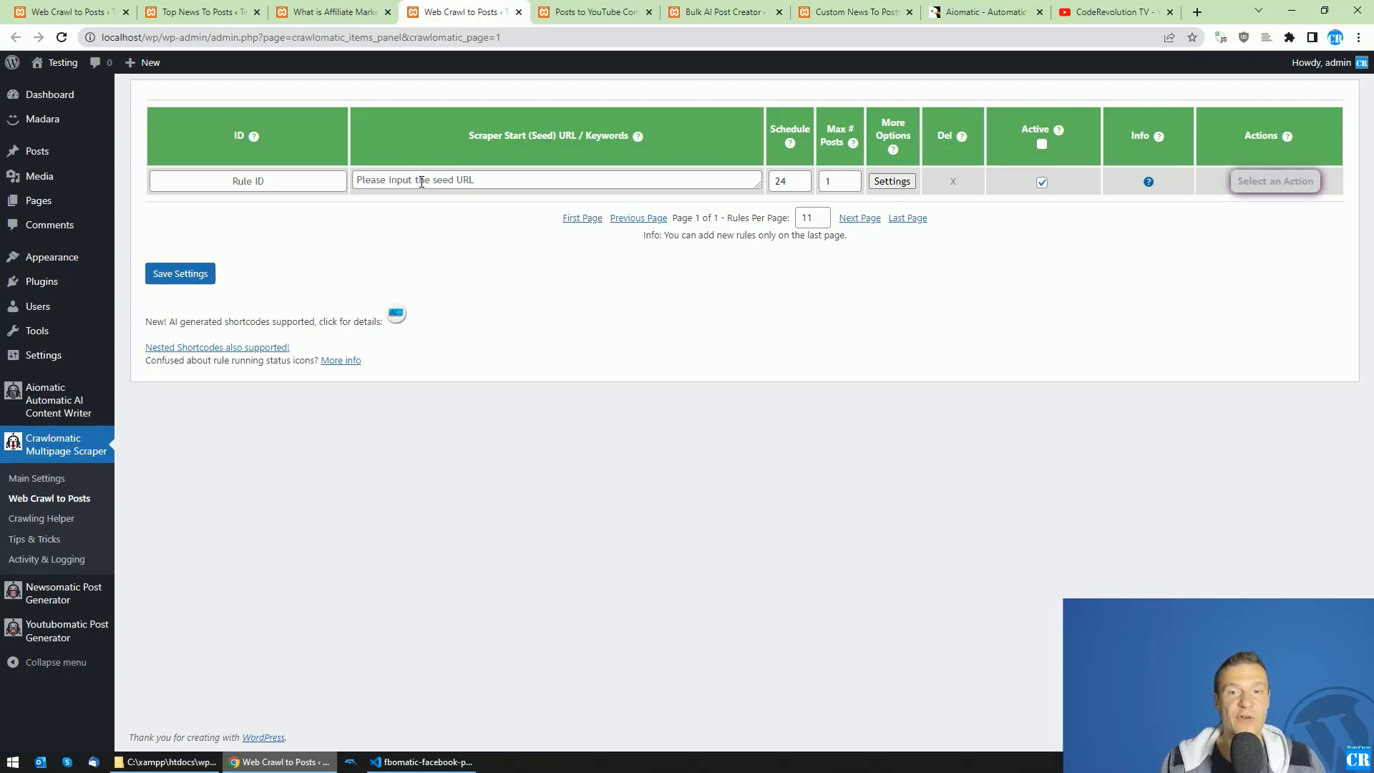
pyautogui.click(893, 182)
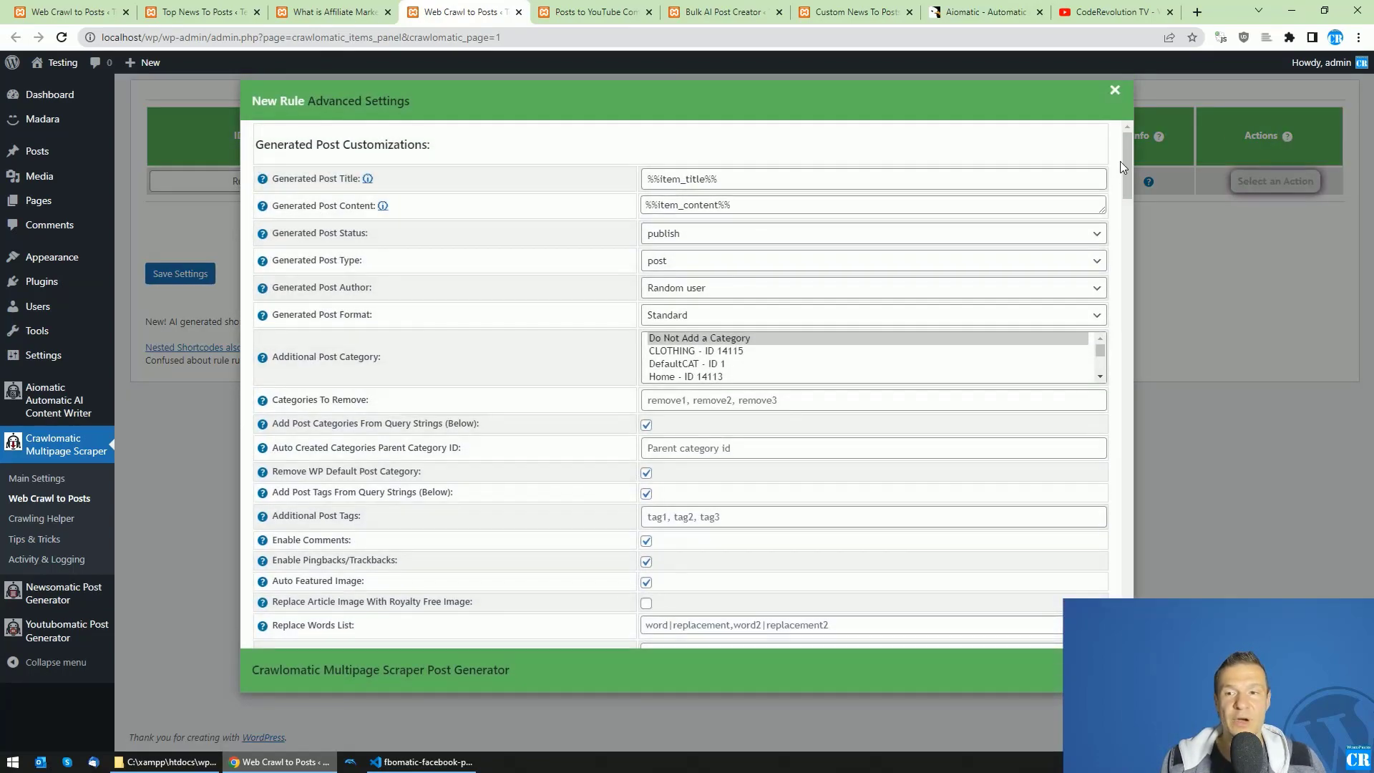
pyautogui.scroll(-20, 558, 639)
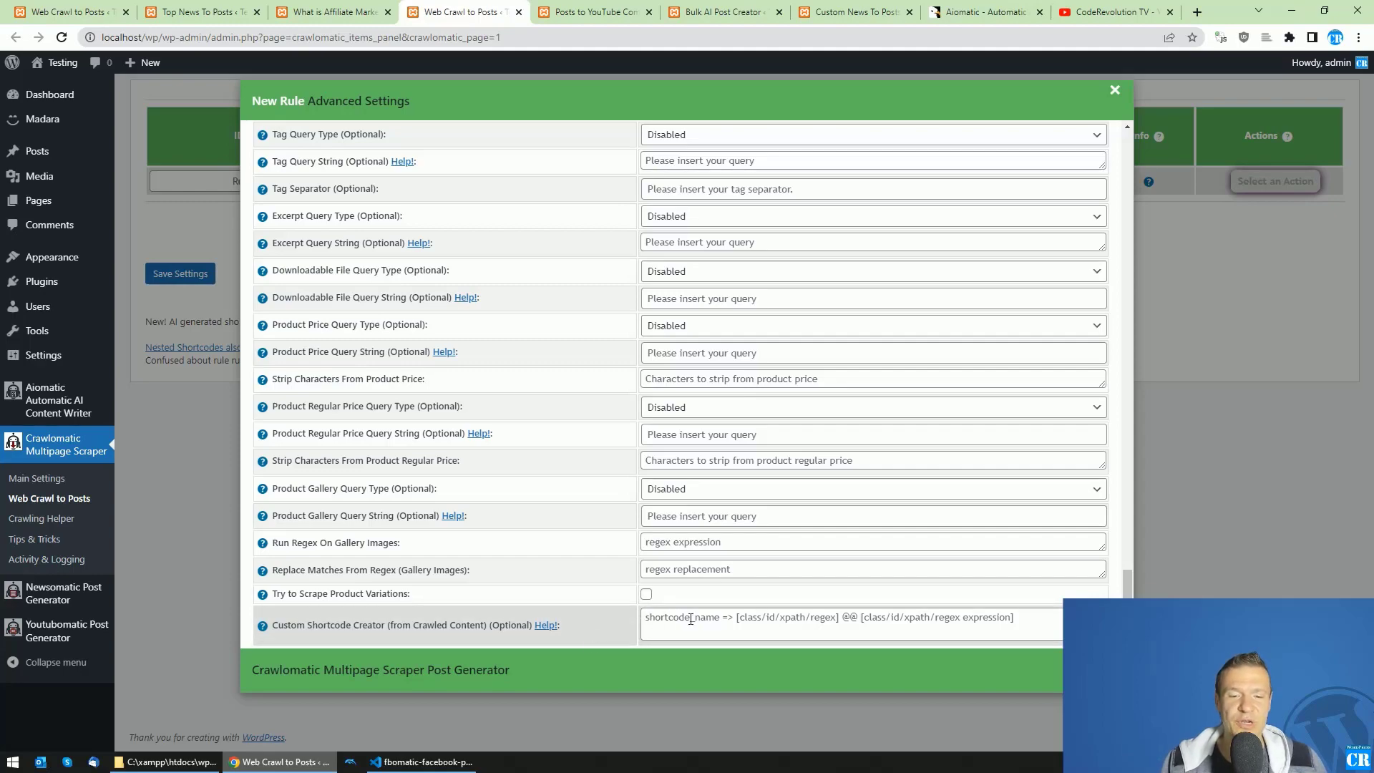
pyautogui.scroll(20, 655, 598)
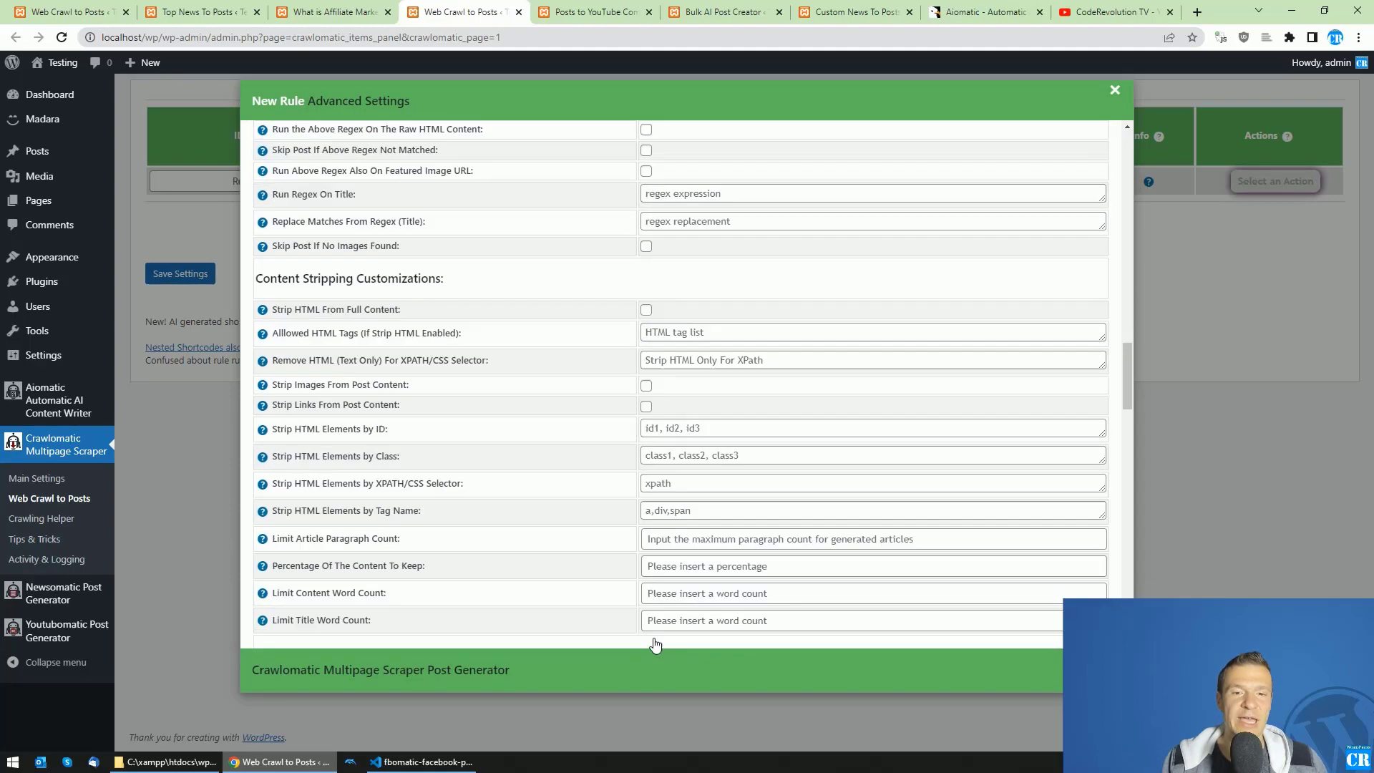
pyautogui.scroll(12, 642, 569)
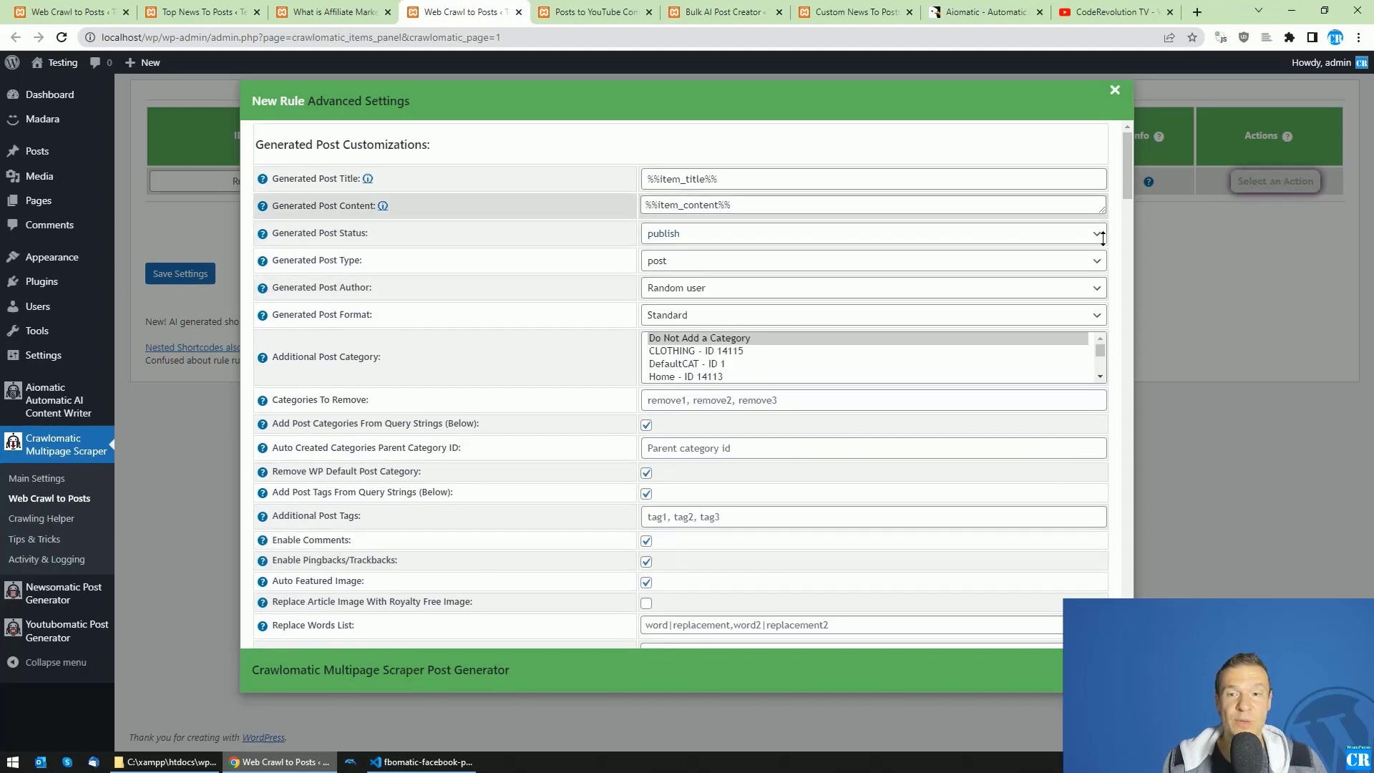
# Enlarge Generated Post Content and type '[aicontent] ...' before %%item_content%%
pyautogui.moveTo(1102, 212); pyautogui.dragTo(1102, 314)
pyautogui.moveTo(265, 259)
pyautogui.scroll(-3, 348, 390)
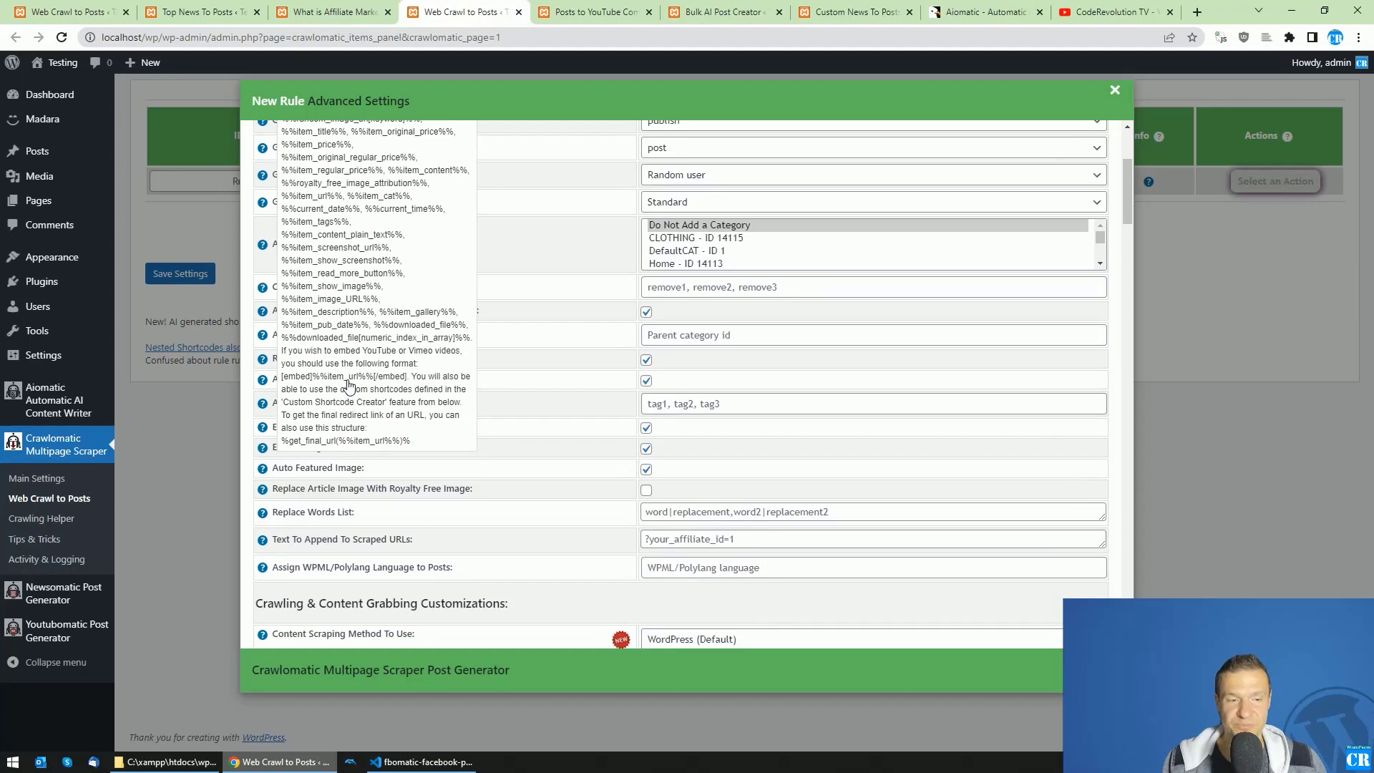
pyautogui.scroll(3, 497, 365)
pyautogui.click(645, 200)
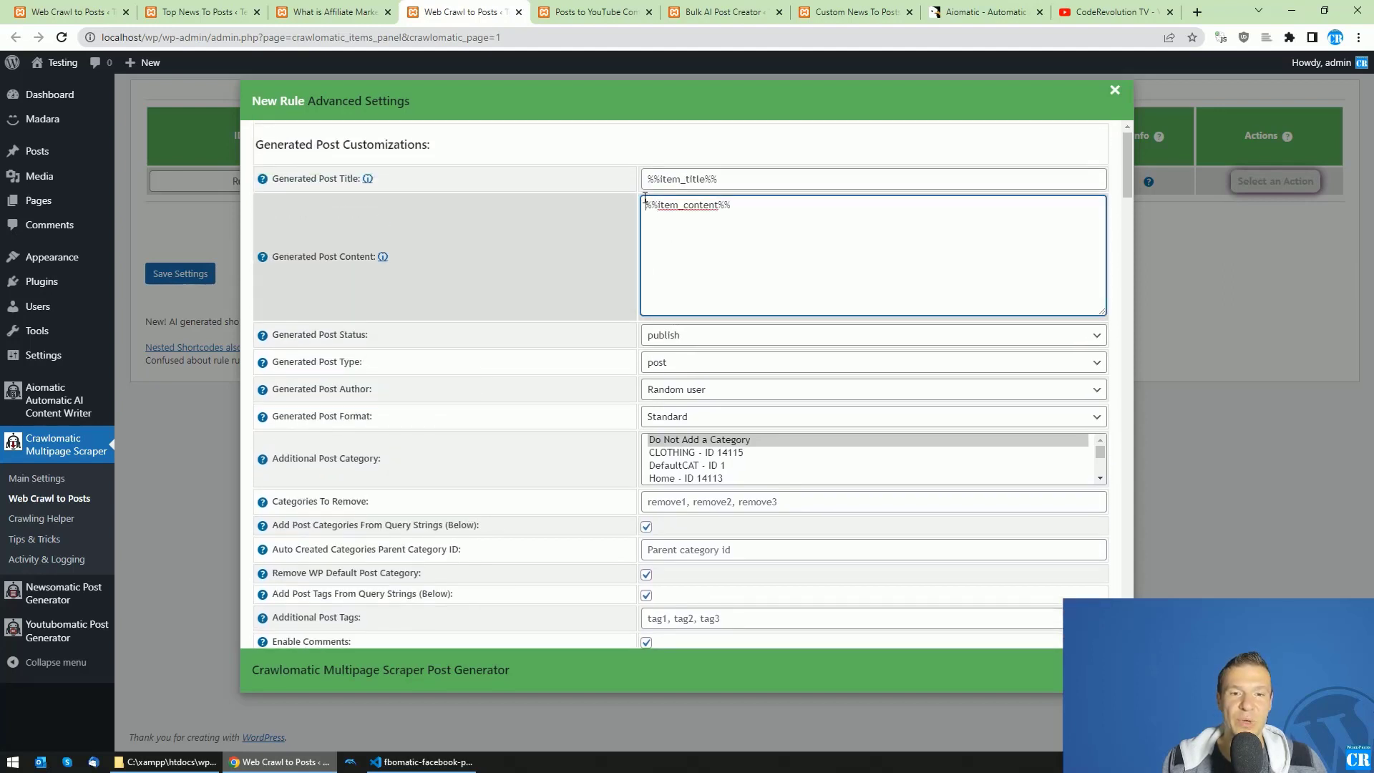
pyautogui.write('a')
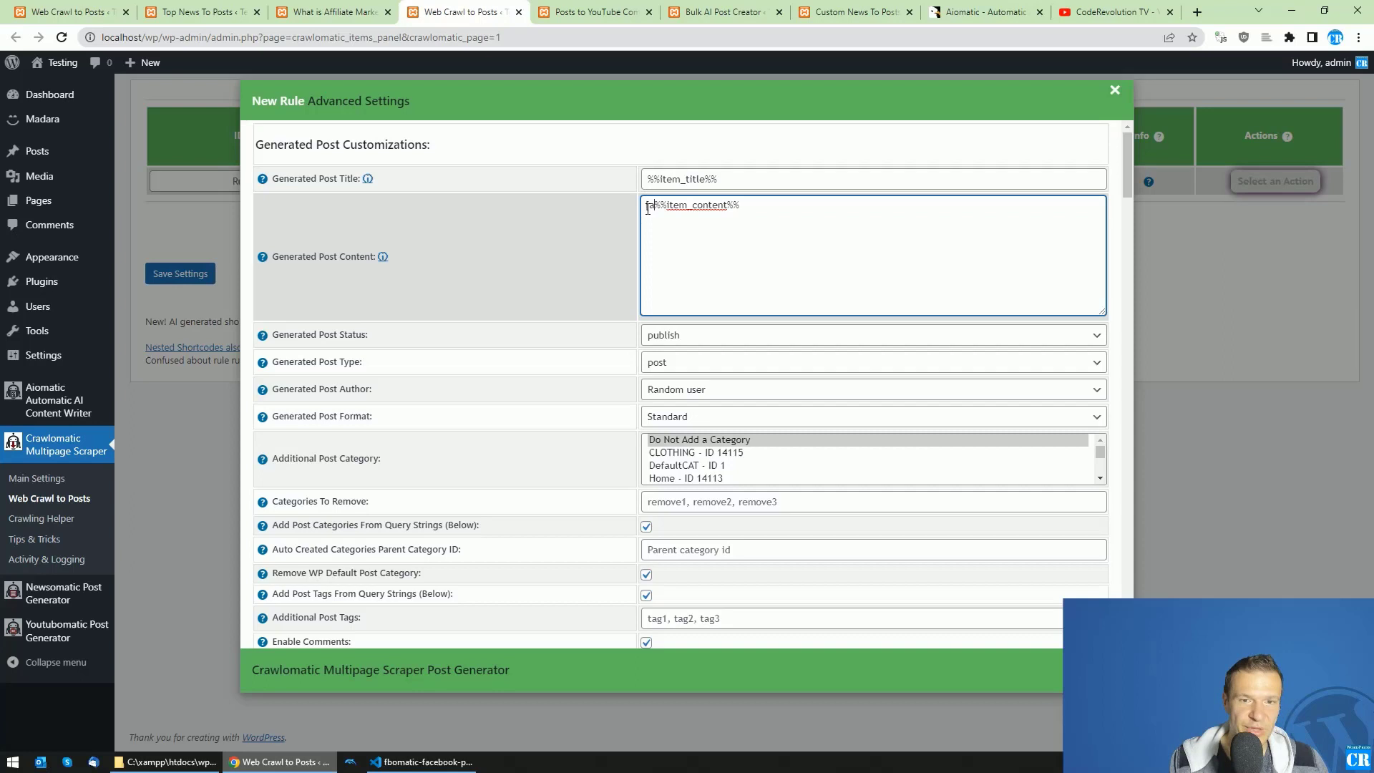
pyautogui.write('icontent] ')
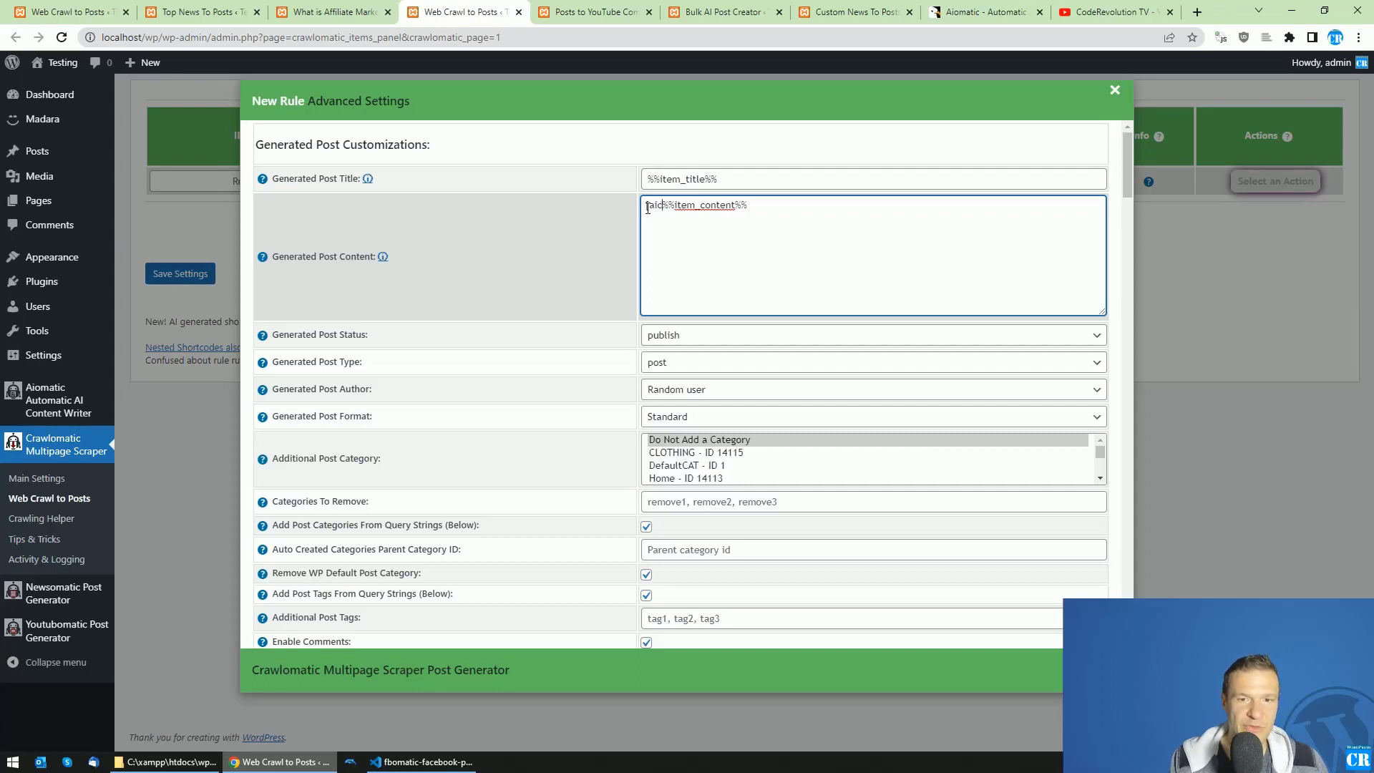
pyautogui.write('...')
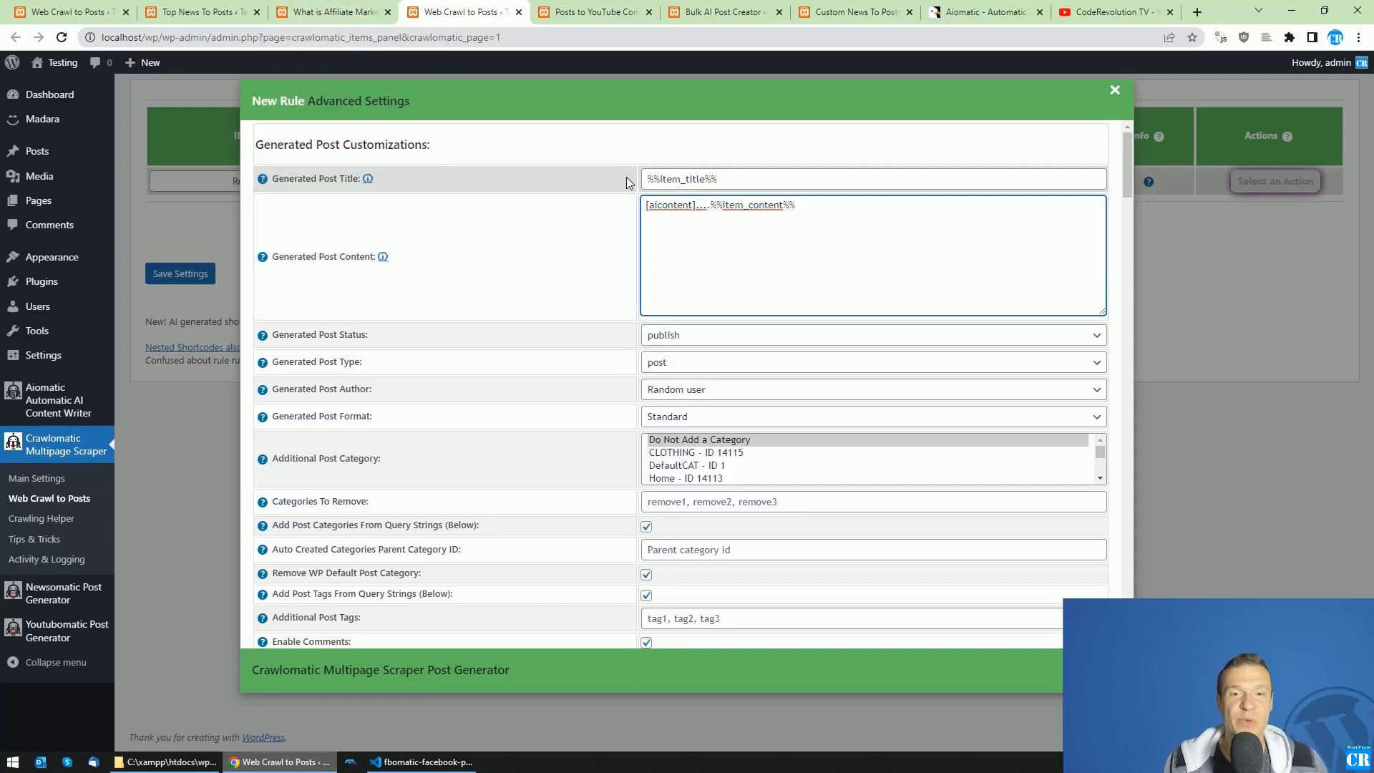
# Select the '...' placeholder, then check the AI-written post on the YouTube community page
pyautogui.doubleClick(695, 210)
pyautogui.click(335, 11)
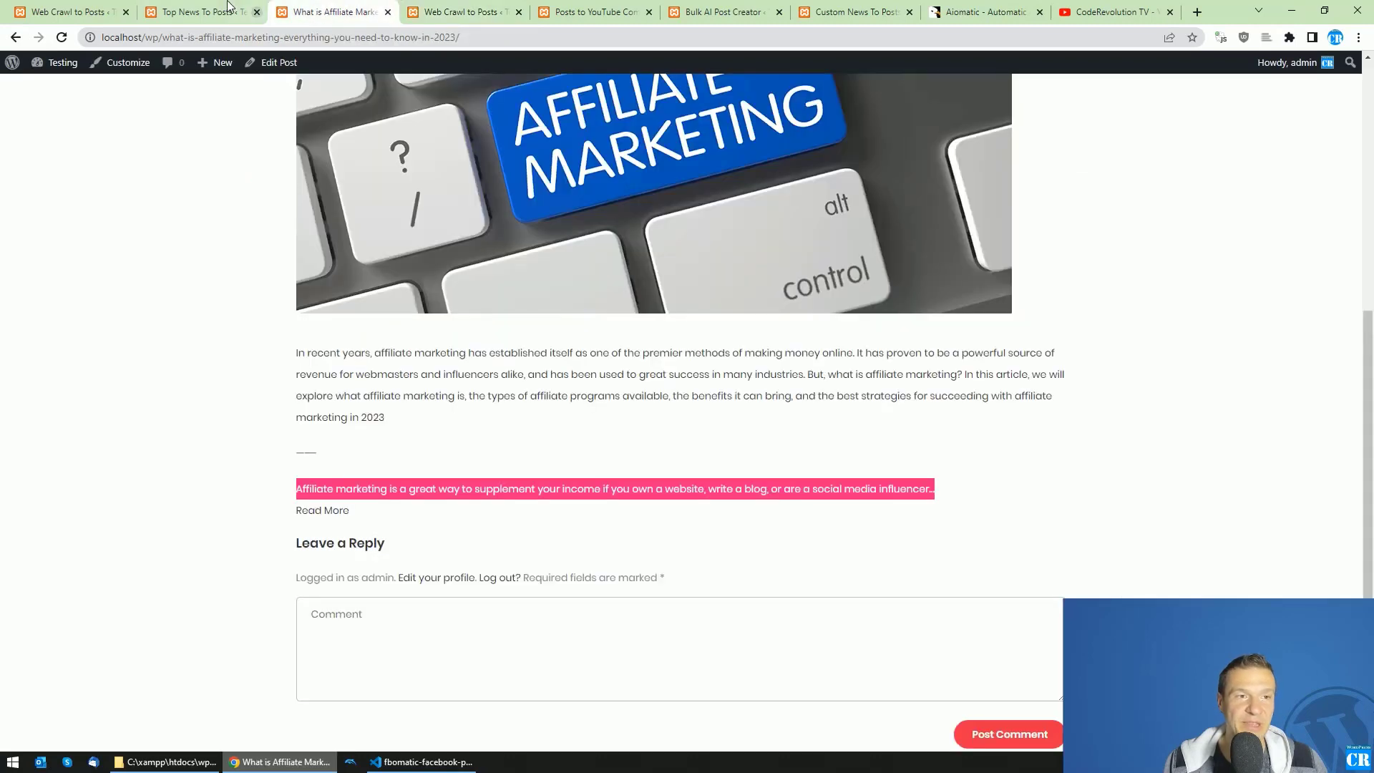
pyautogui.click(1106, 12)
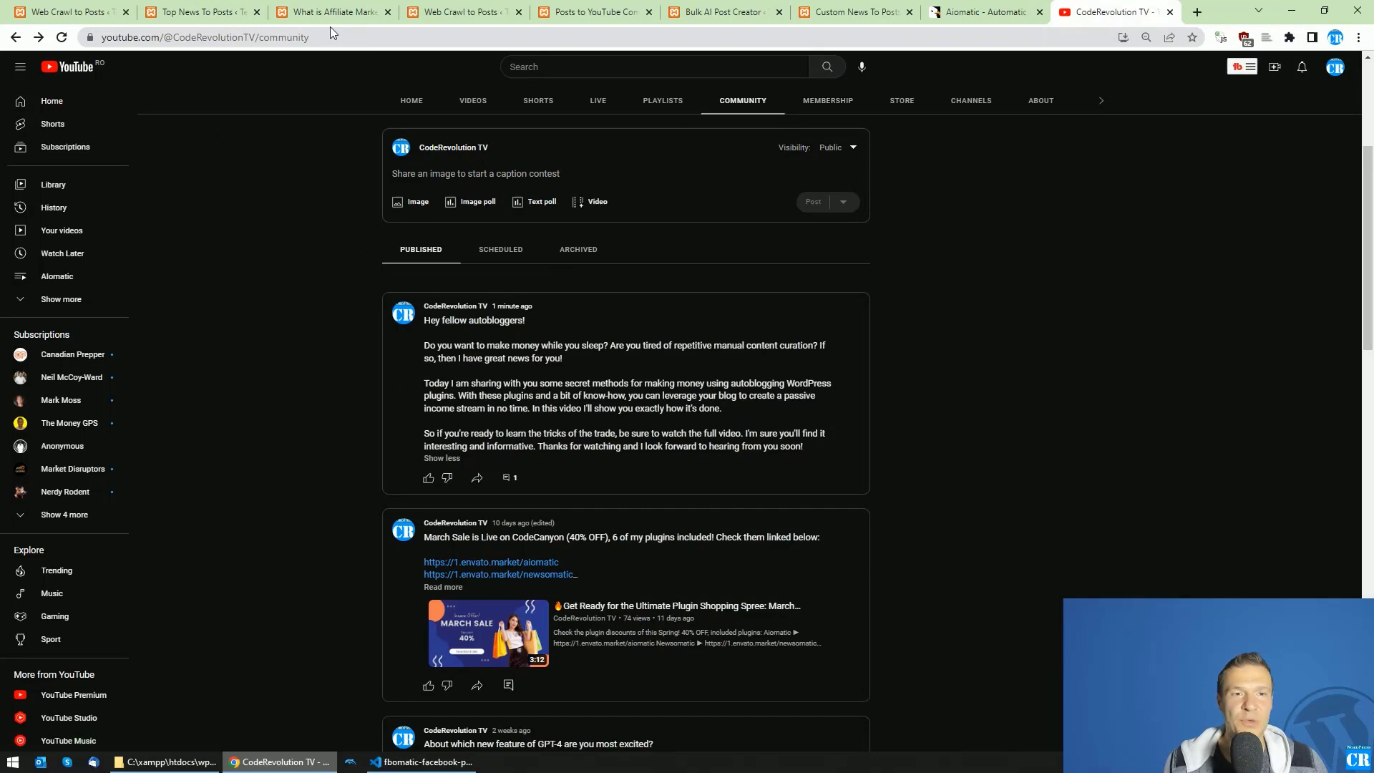
# Open Youtubomatic's Posts to YouTube Community settings in a new tab
pyautogui.click(208, 11)
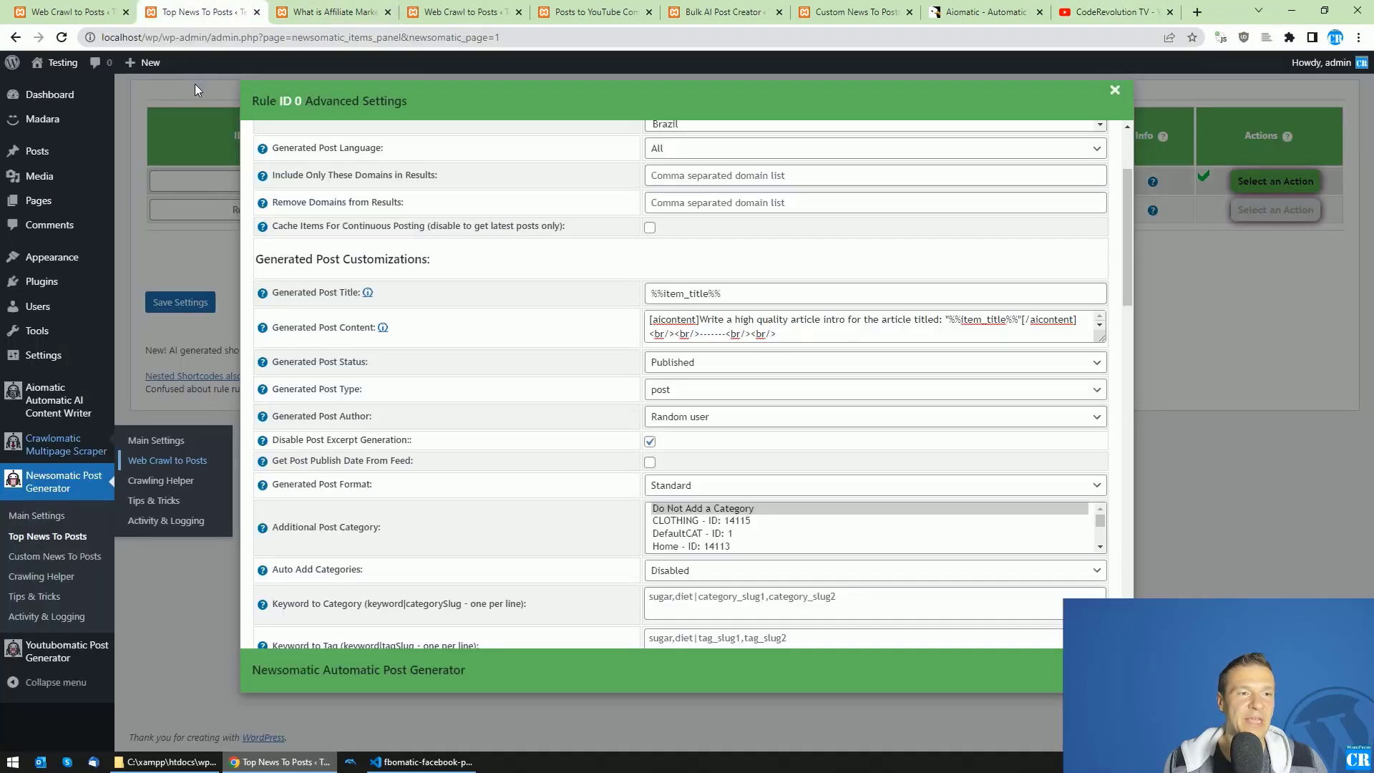
pyautogui.click(80, 20)
pyautogui.moveTo(64, 630)
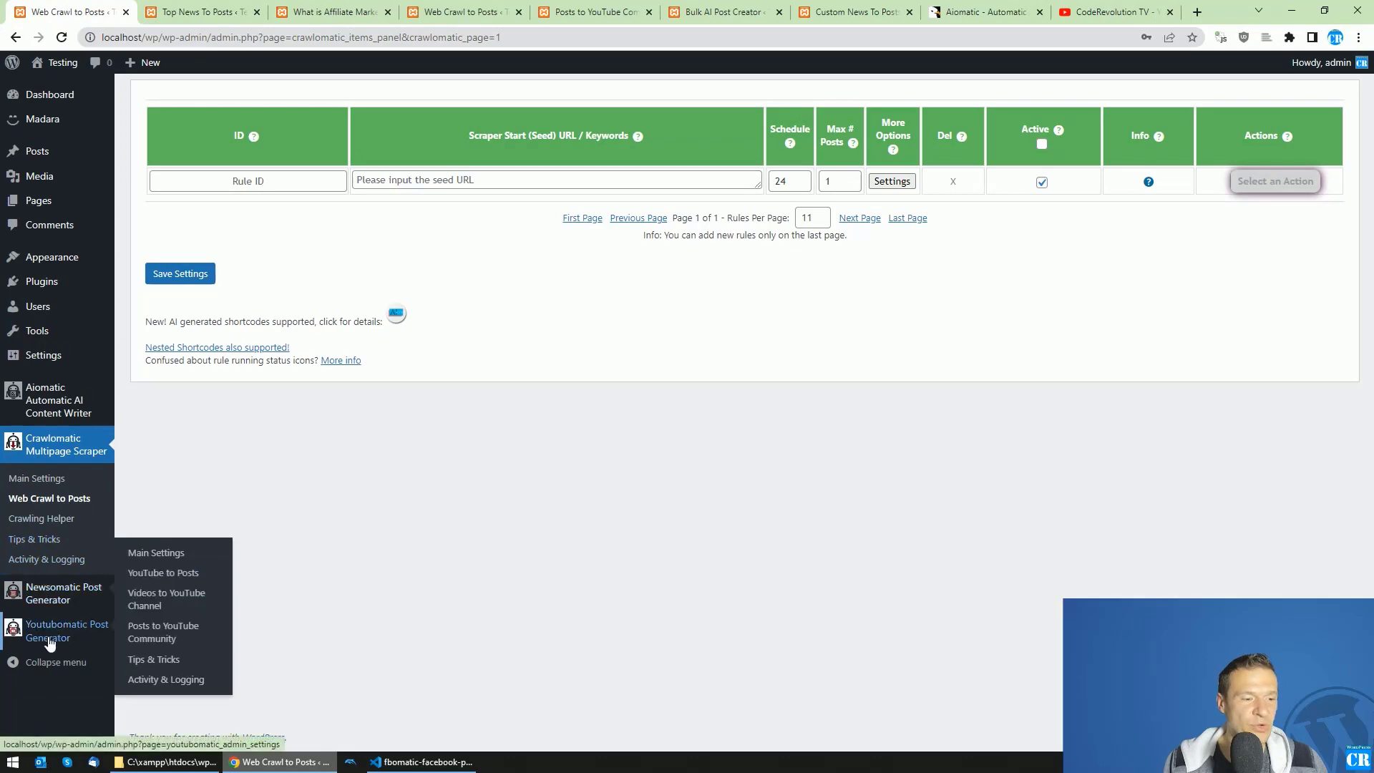
pyautogui.middleClick(168, 639)
# Enable posting to the YouTube Community tab and save the settings
pyautogui.click(182, 11)
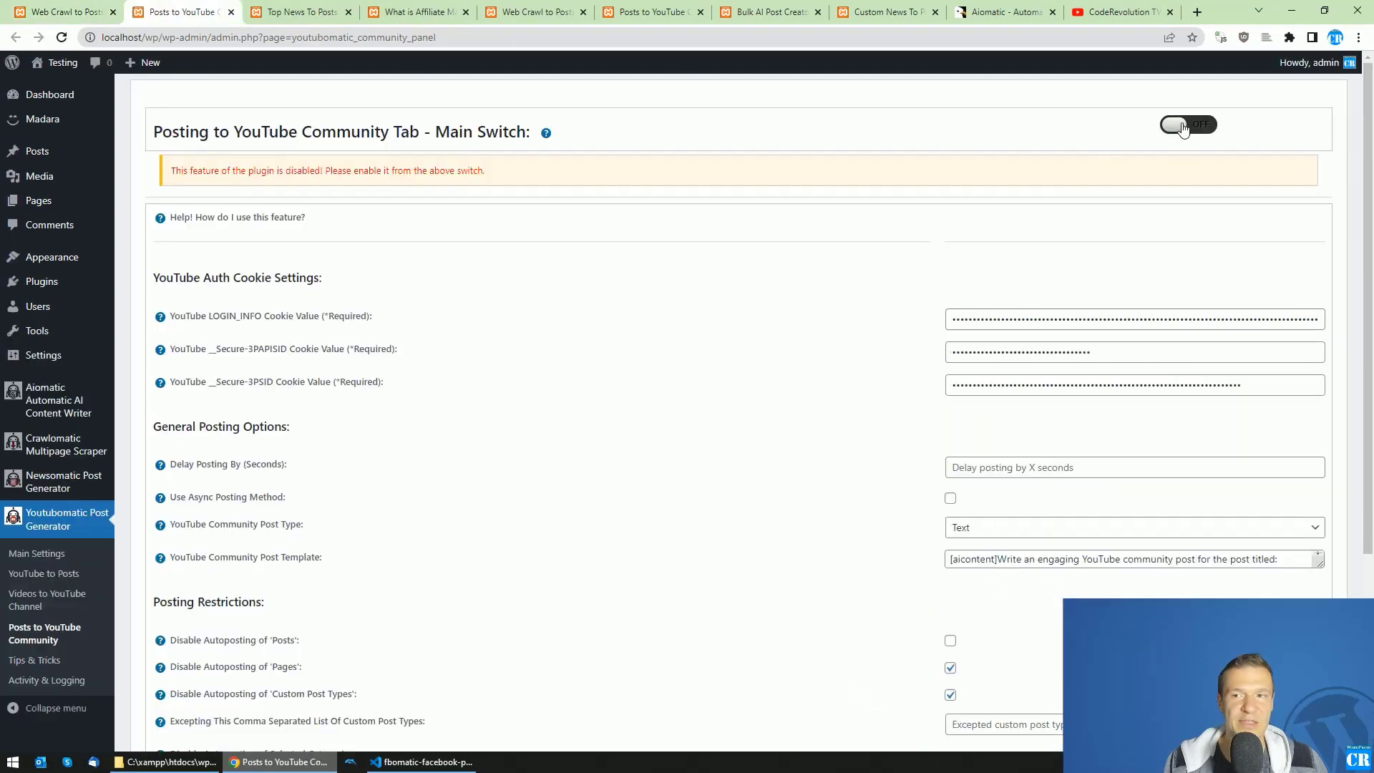
pyautogui.click(1179, 126)
pyautogui.scroll(-4, 644, 429)
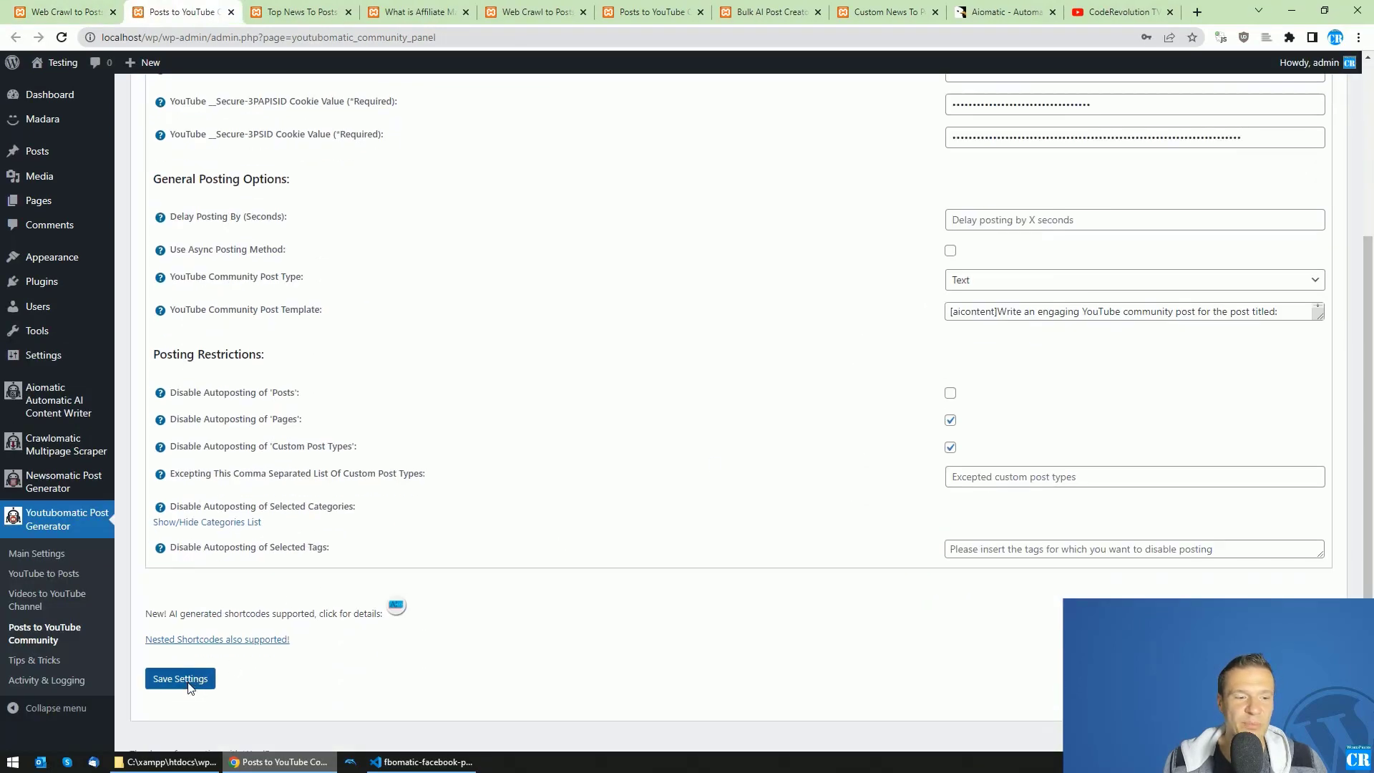
pyautogui.click(180, 679)
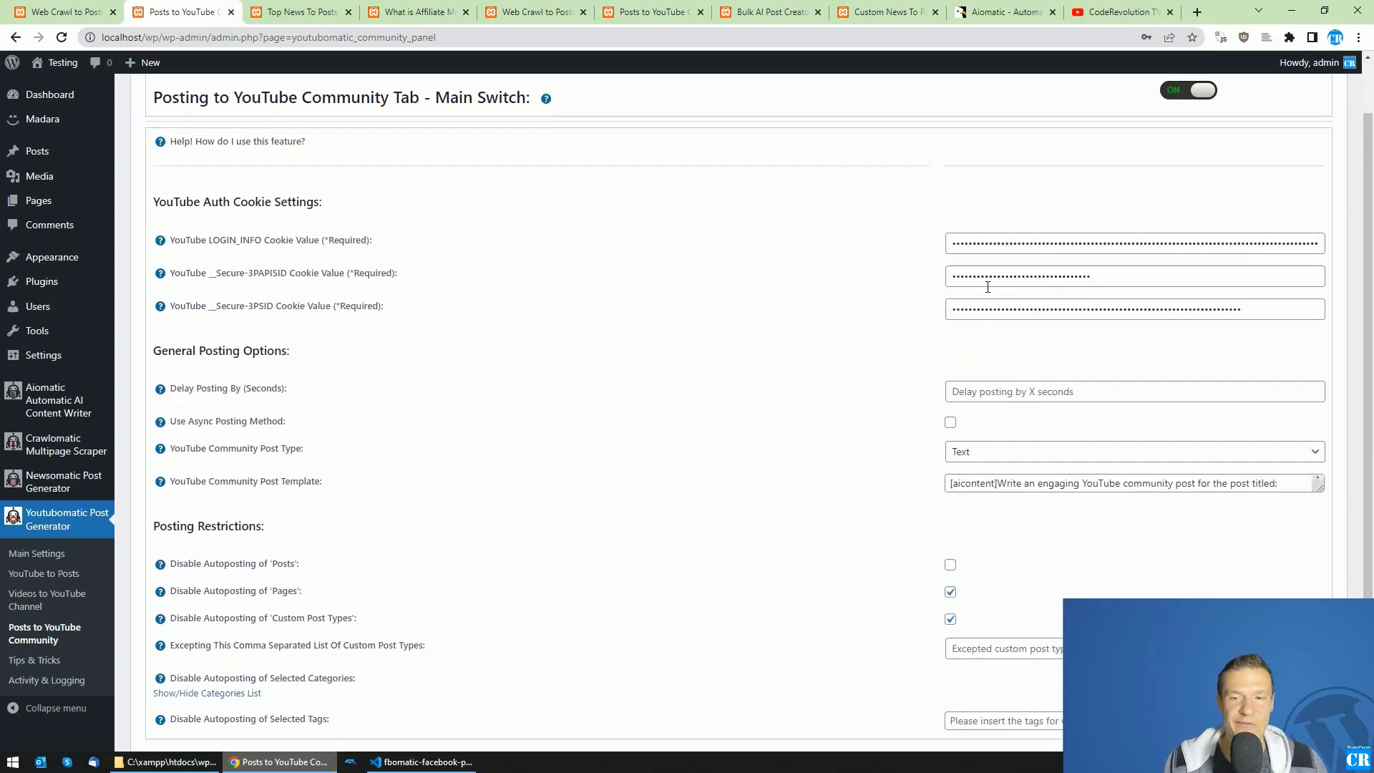
# Enlarge the template box and place the cursor after the %%post_title%% placeholder in the [aicontent] prompt
pyautogui.scroll(-2, 857, 298)
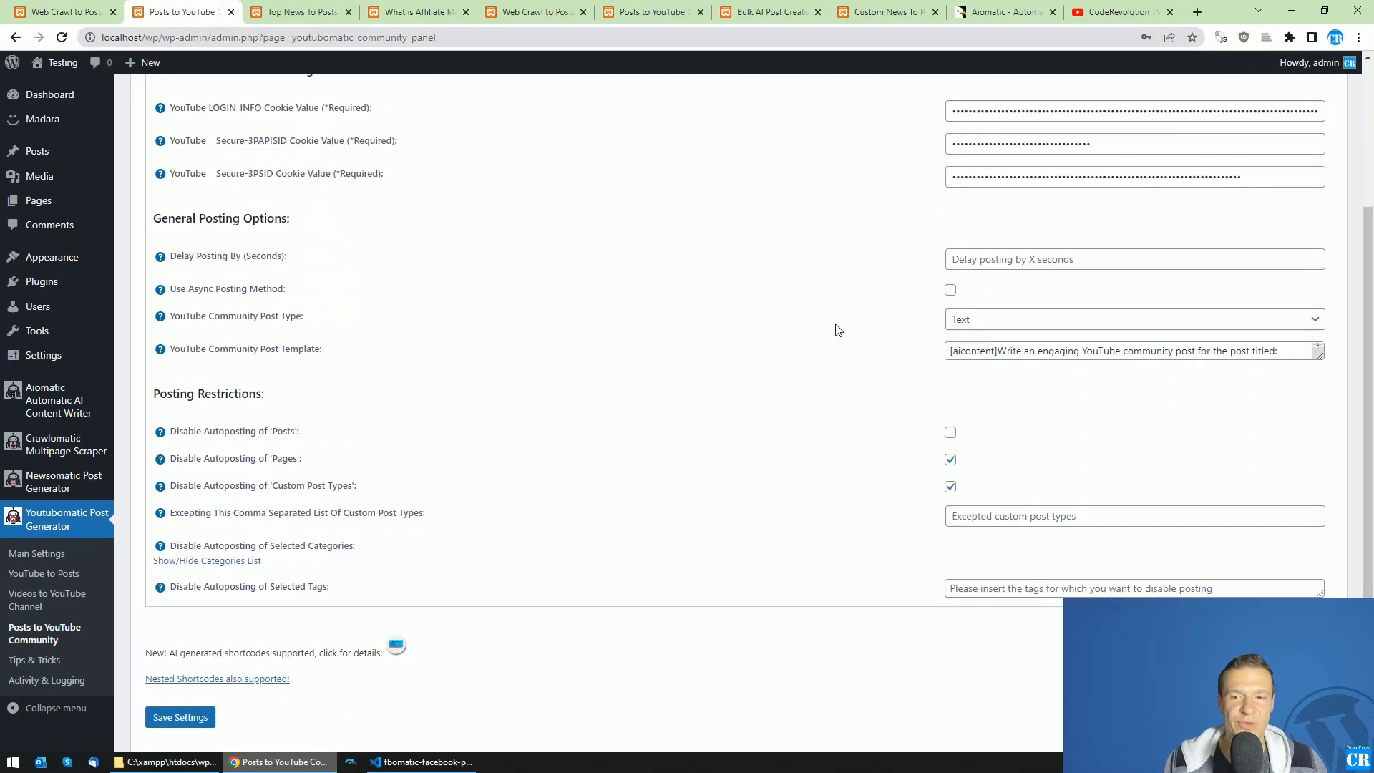
pyautogui.moveTo(1318, 346); pyautogui.dragTo(1319, 444)
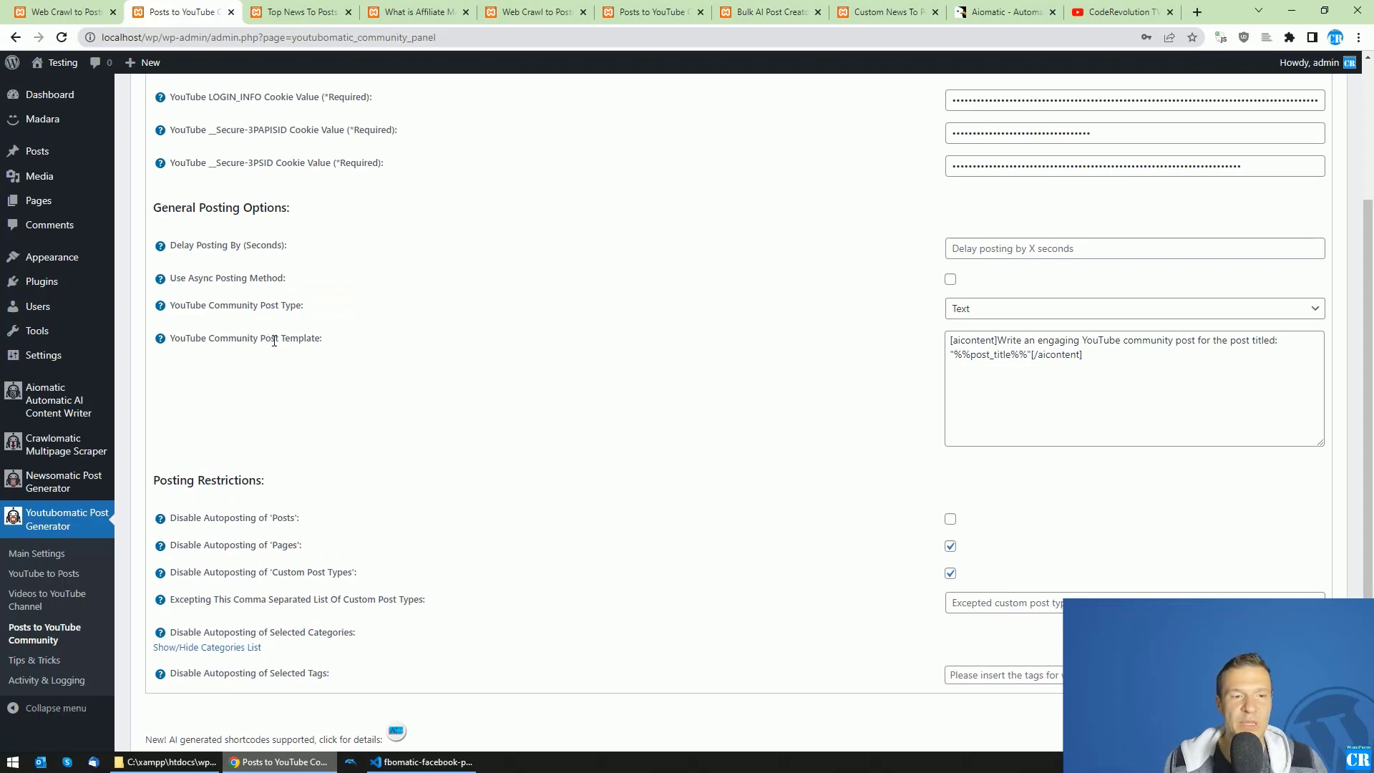
pyautogui.moveTo(951, 340); pyautogui.dragTo(997, 340)
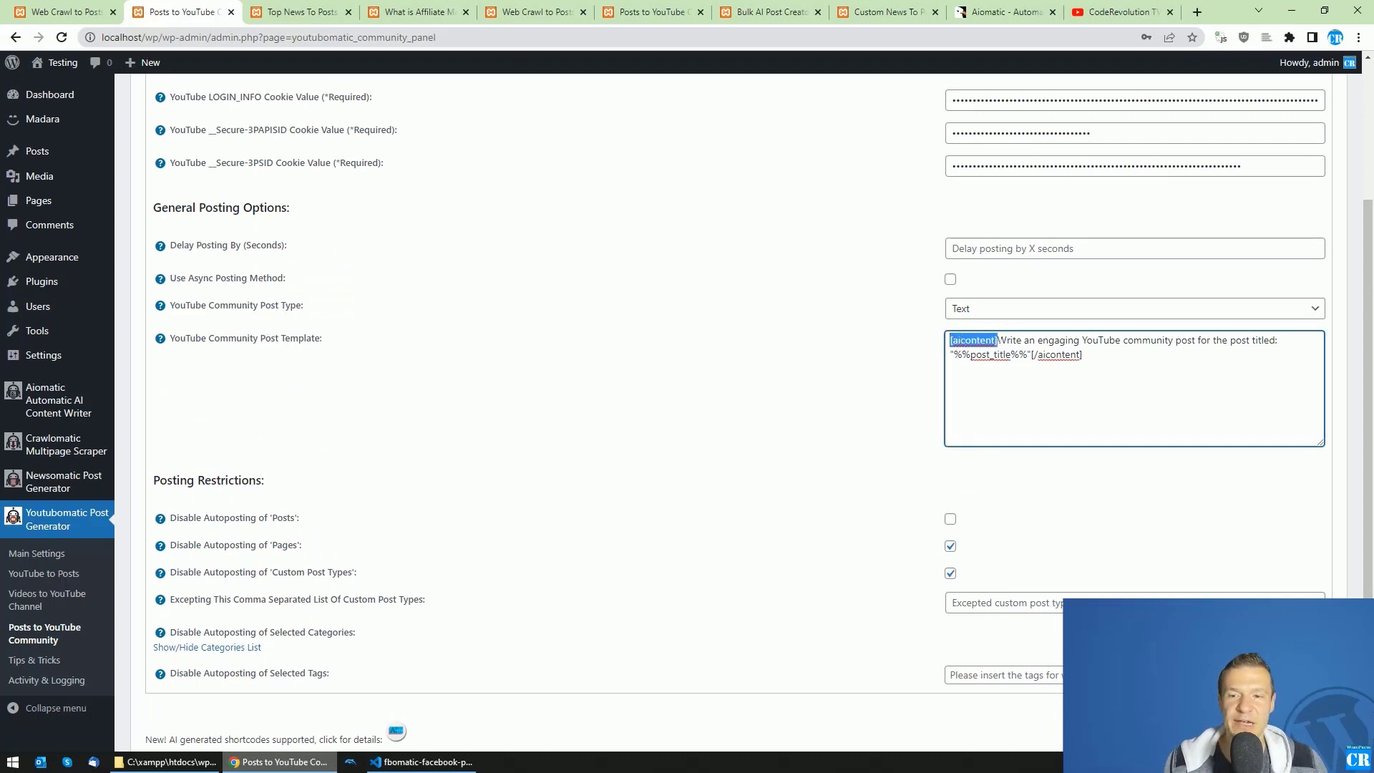
pyautogui.click(1031, 356)
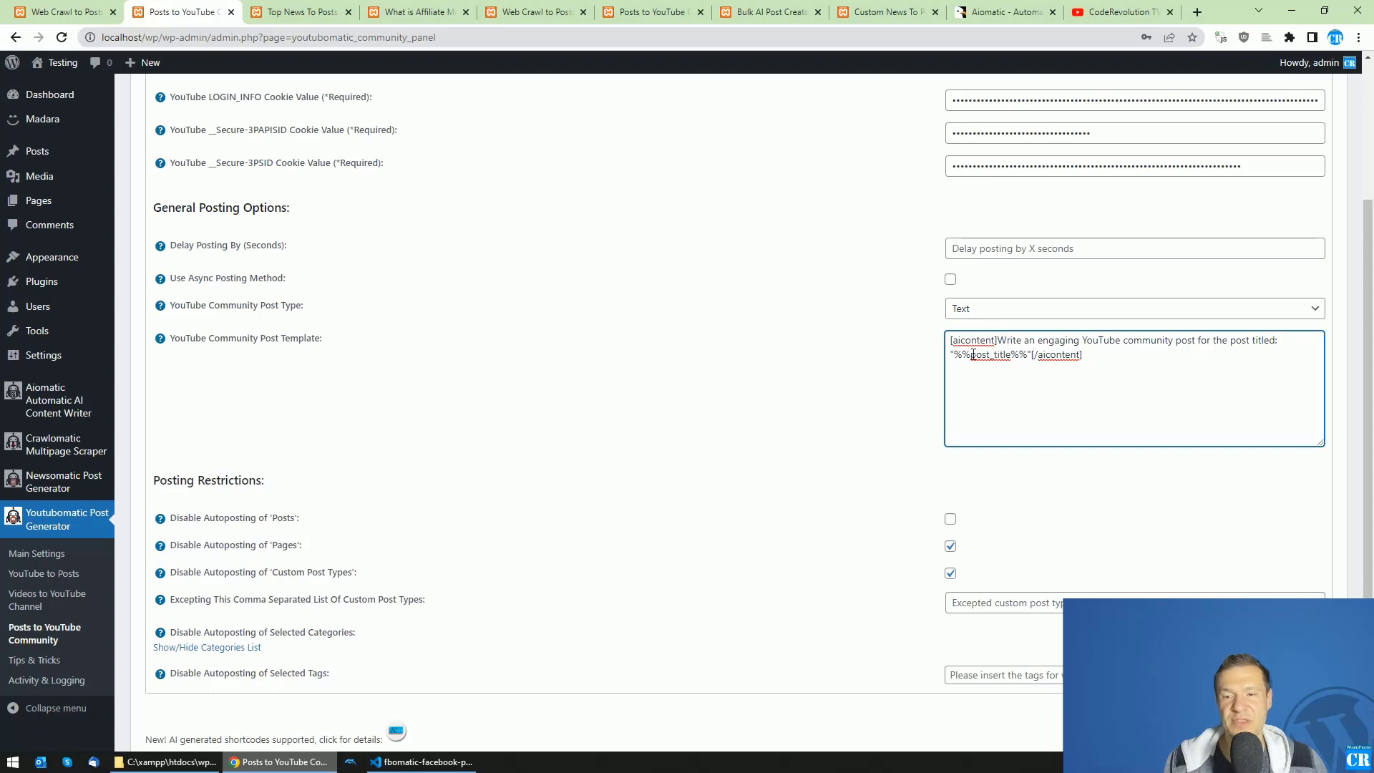
pyautogui.moveTo(953, 355); pyautogui.dragTo(1269, 342)
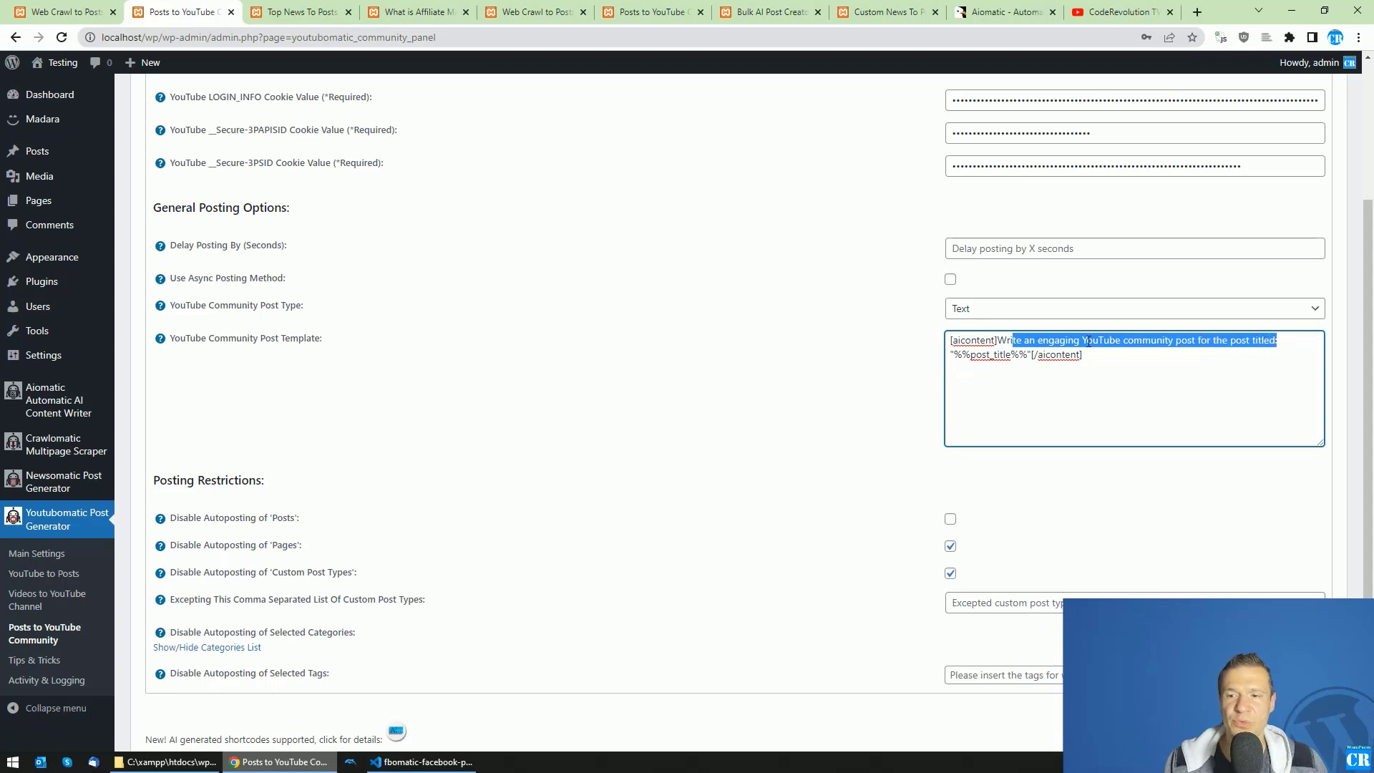
pyautogui.moveTo(953, 355); pyautogui.dragTo(1028, 355)
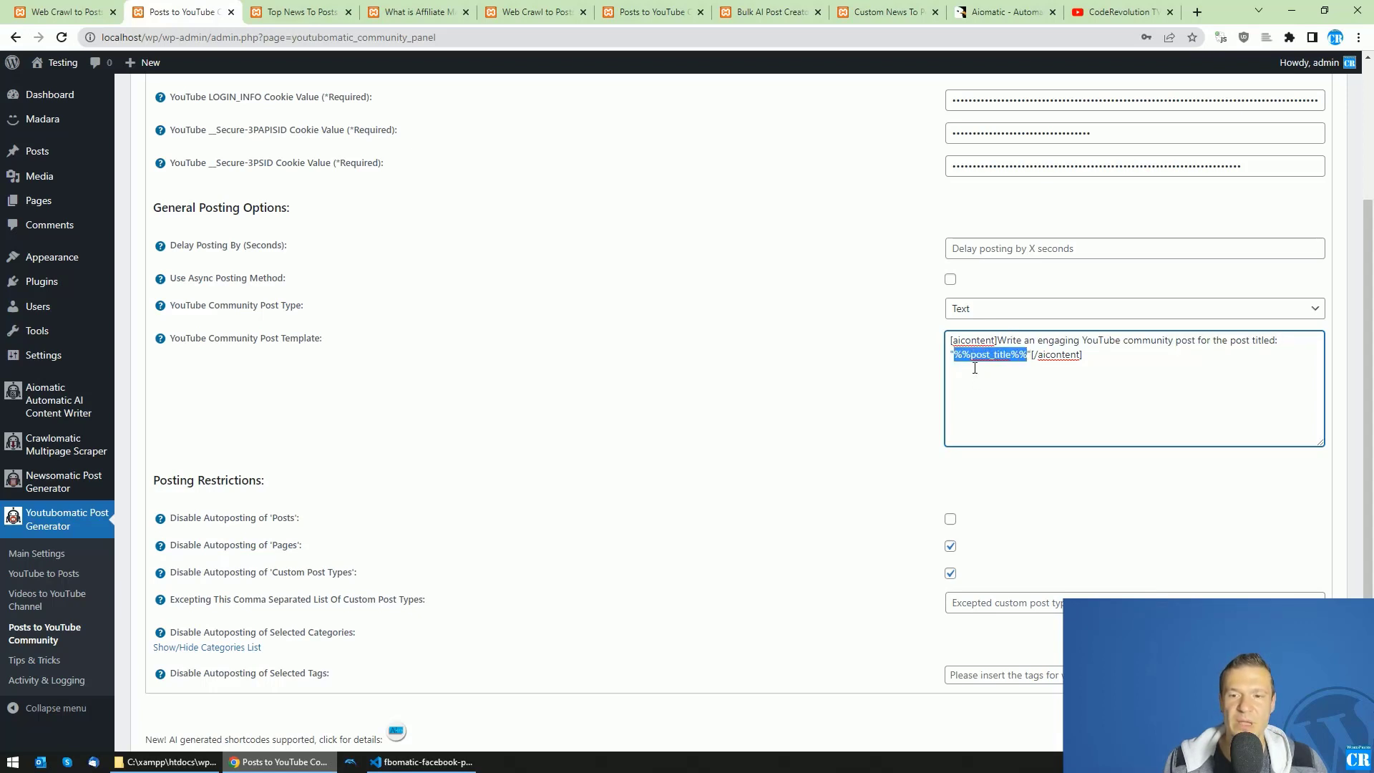
pyautogui.click(1028, 354)
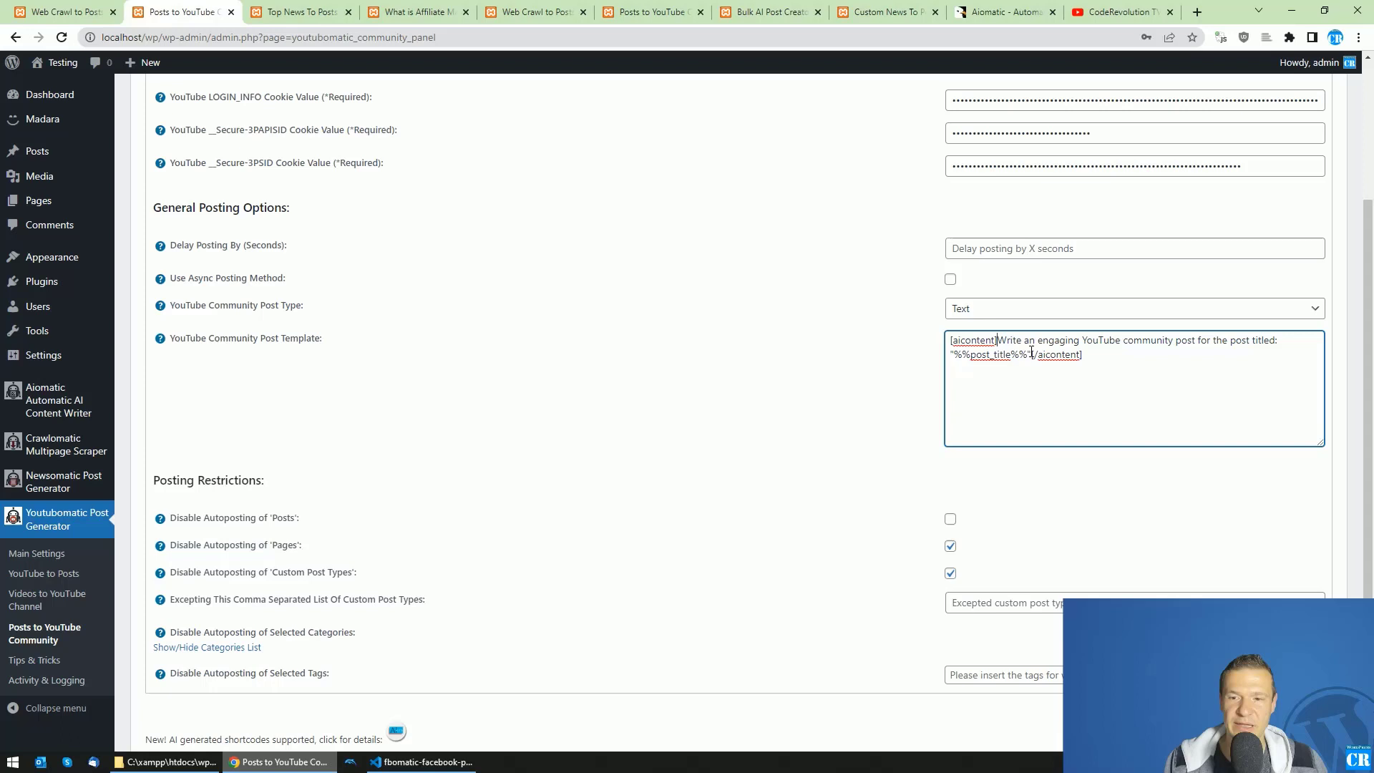
# Add 'Disclose at the end, that this YouTube community post was created using the power of Aiomatic' to the prompt
pyautogui.press('Right')
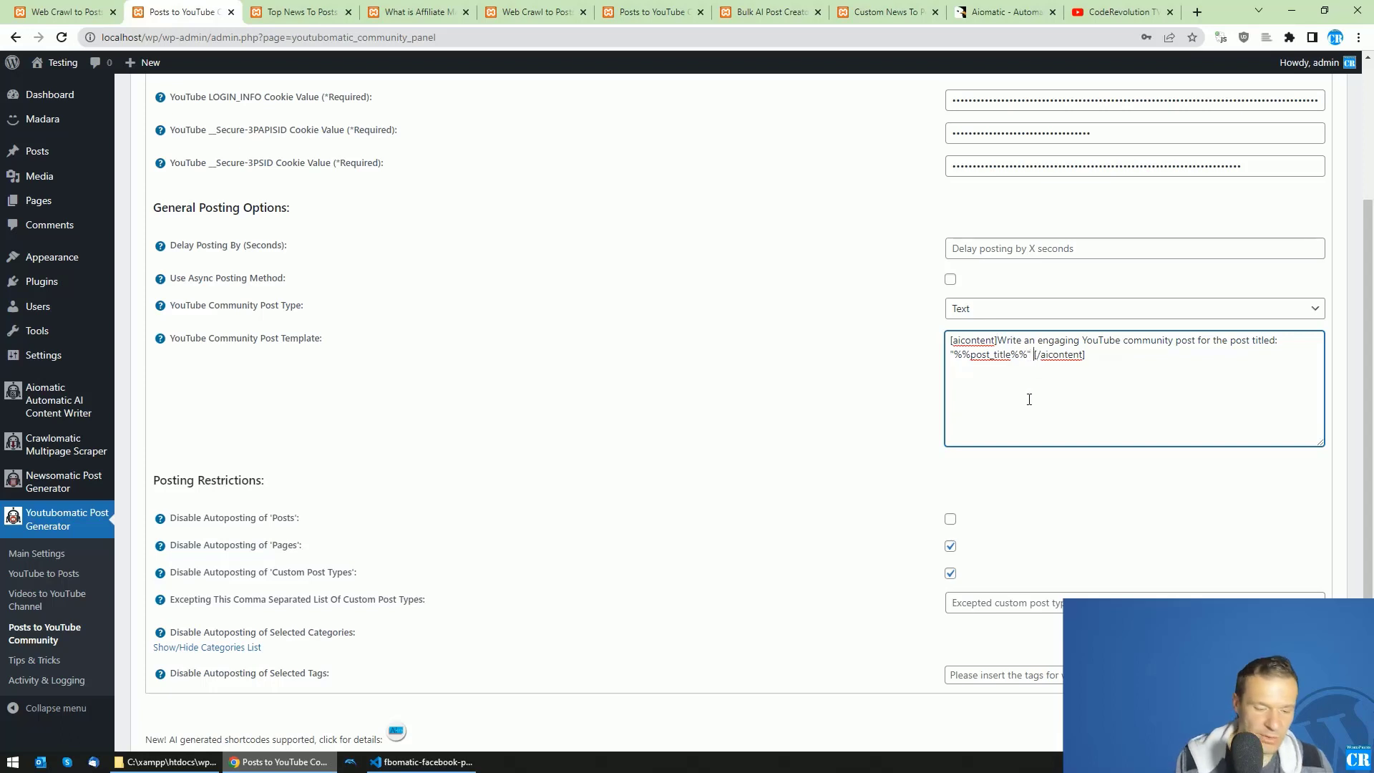
pyautogui.press('BackSpace')
pyautogui.write('. ')
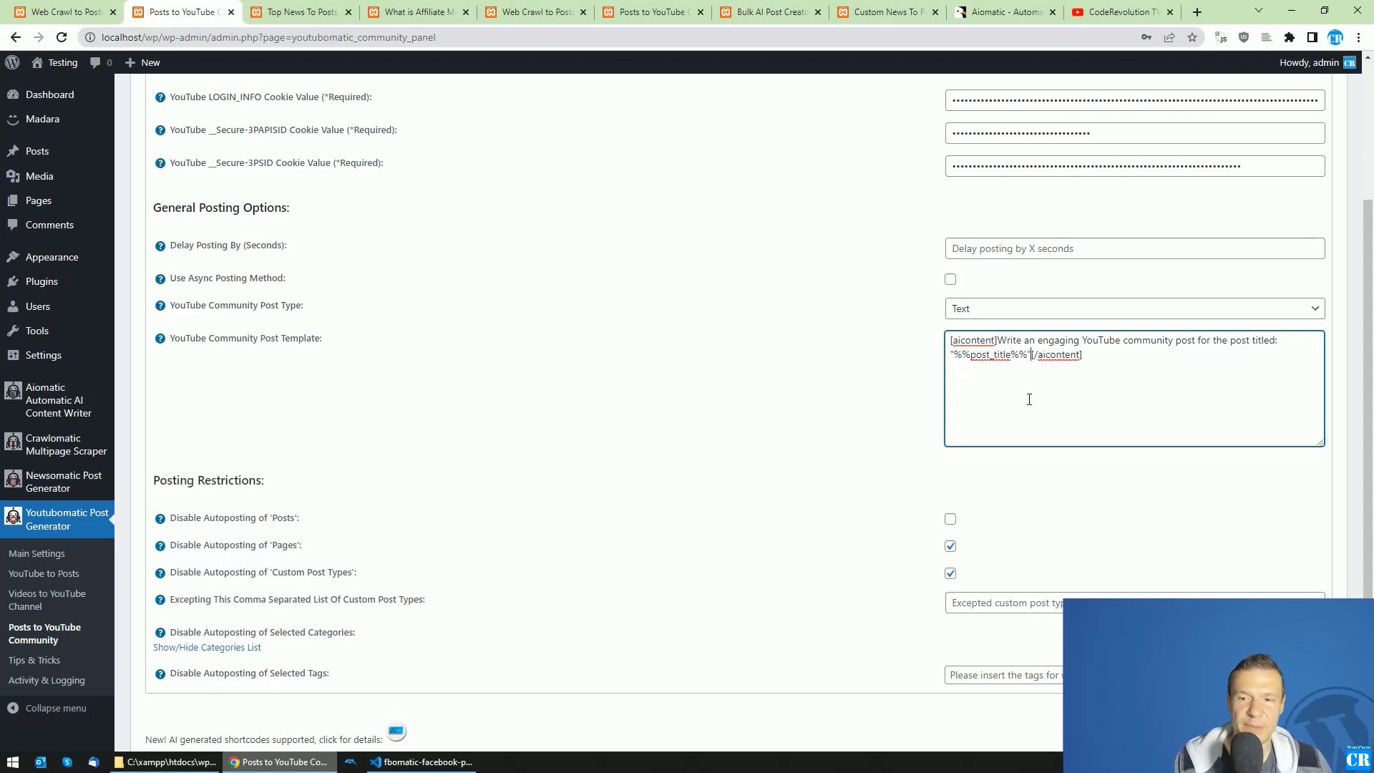
pyautogui.write('Disco')
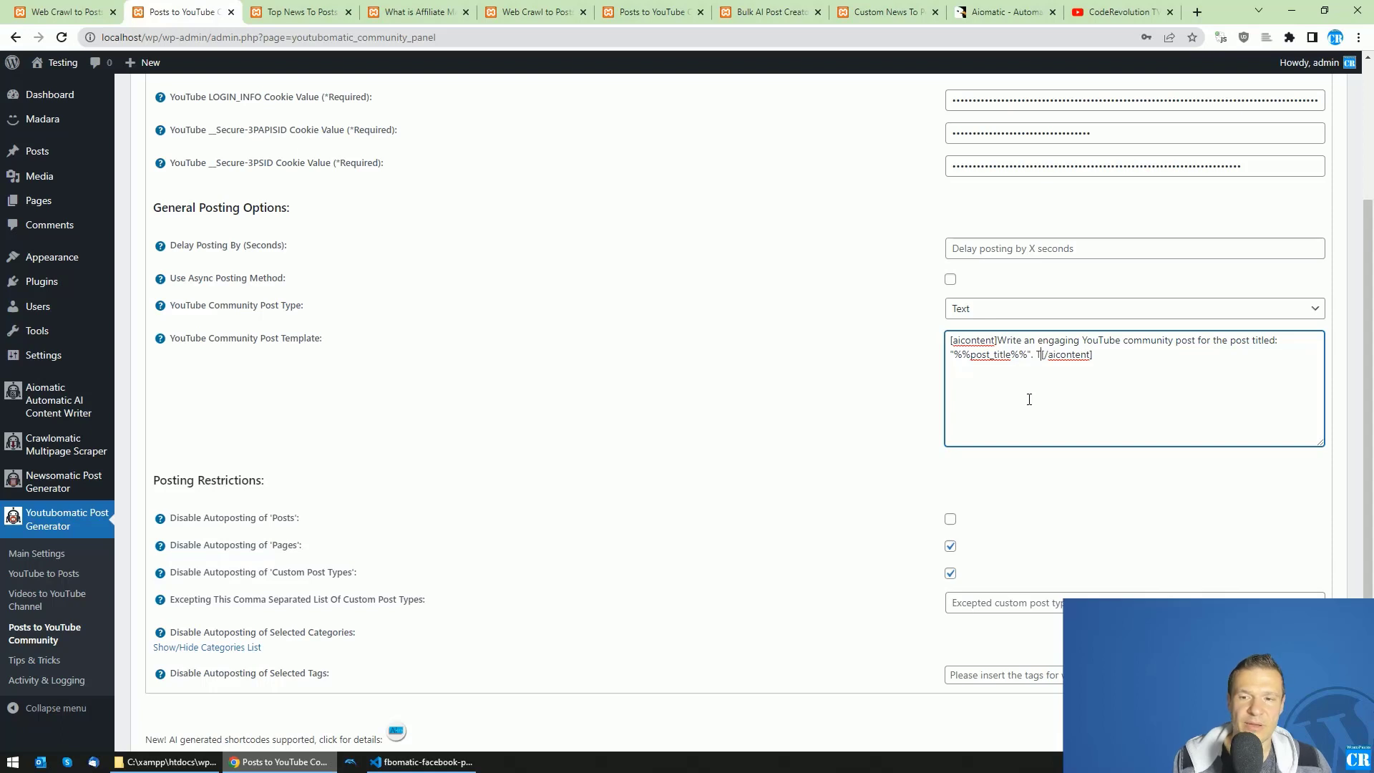
pyautogui.press('BackSpace')
pyautogui.write('lose at the ')
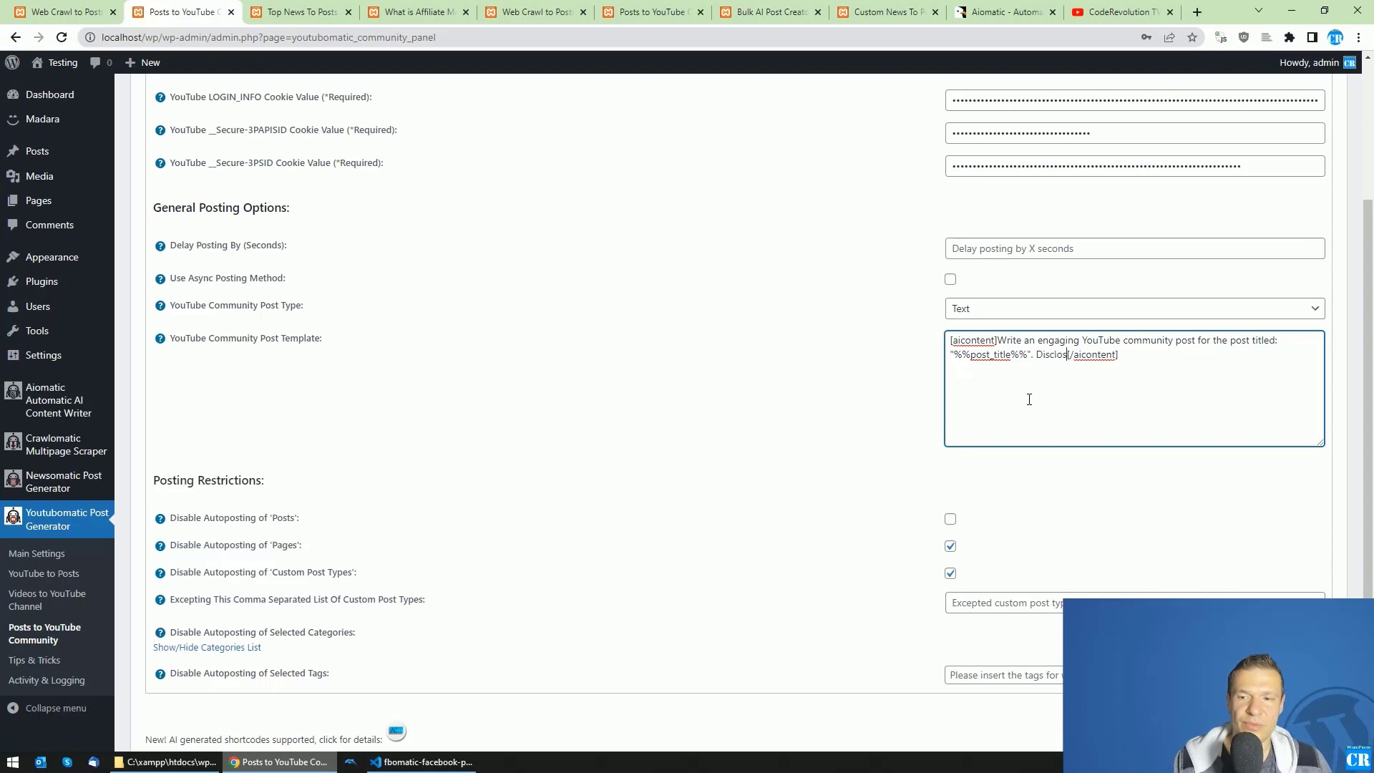
pyautogui.write('end')
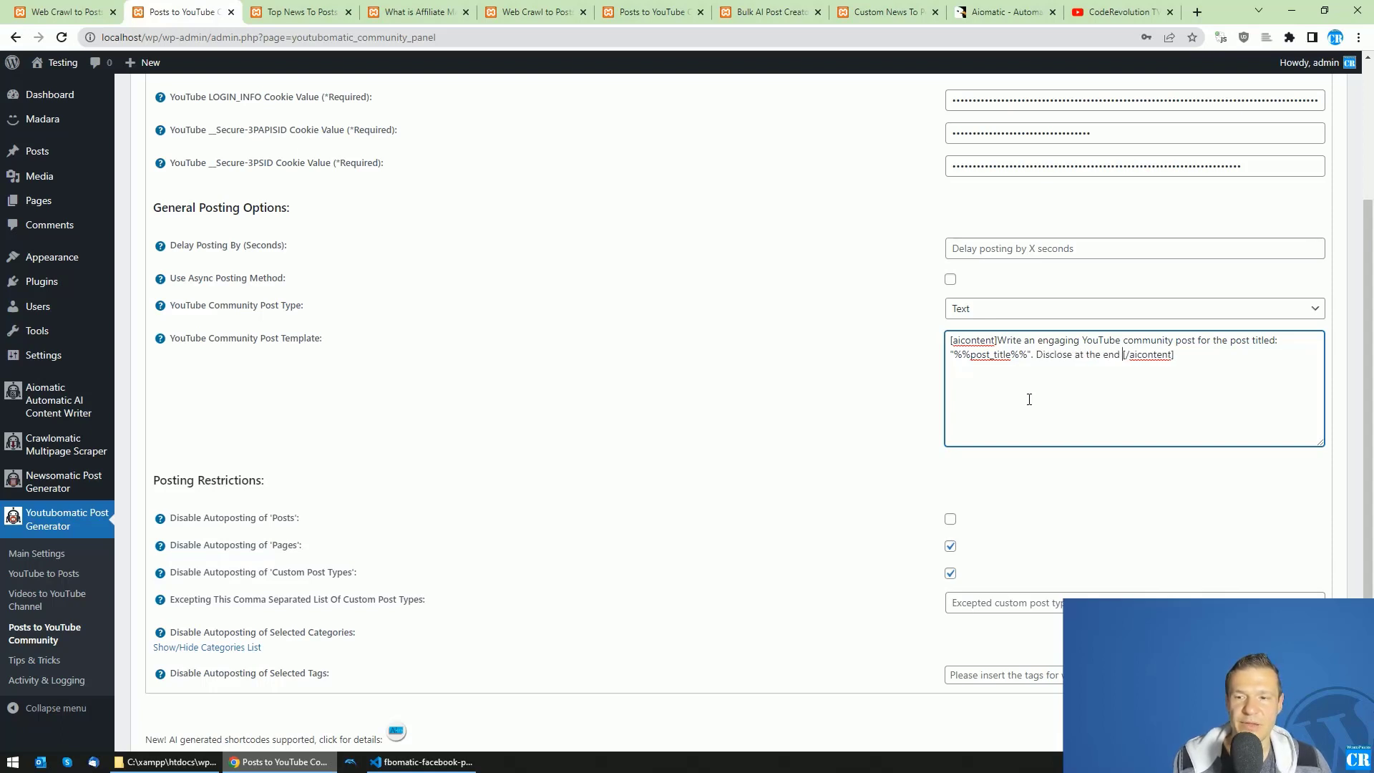
pyautogui.press('BackSpace')
pyautogui.write(', that this ')
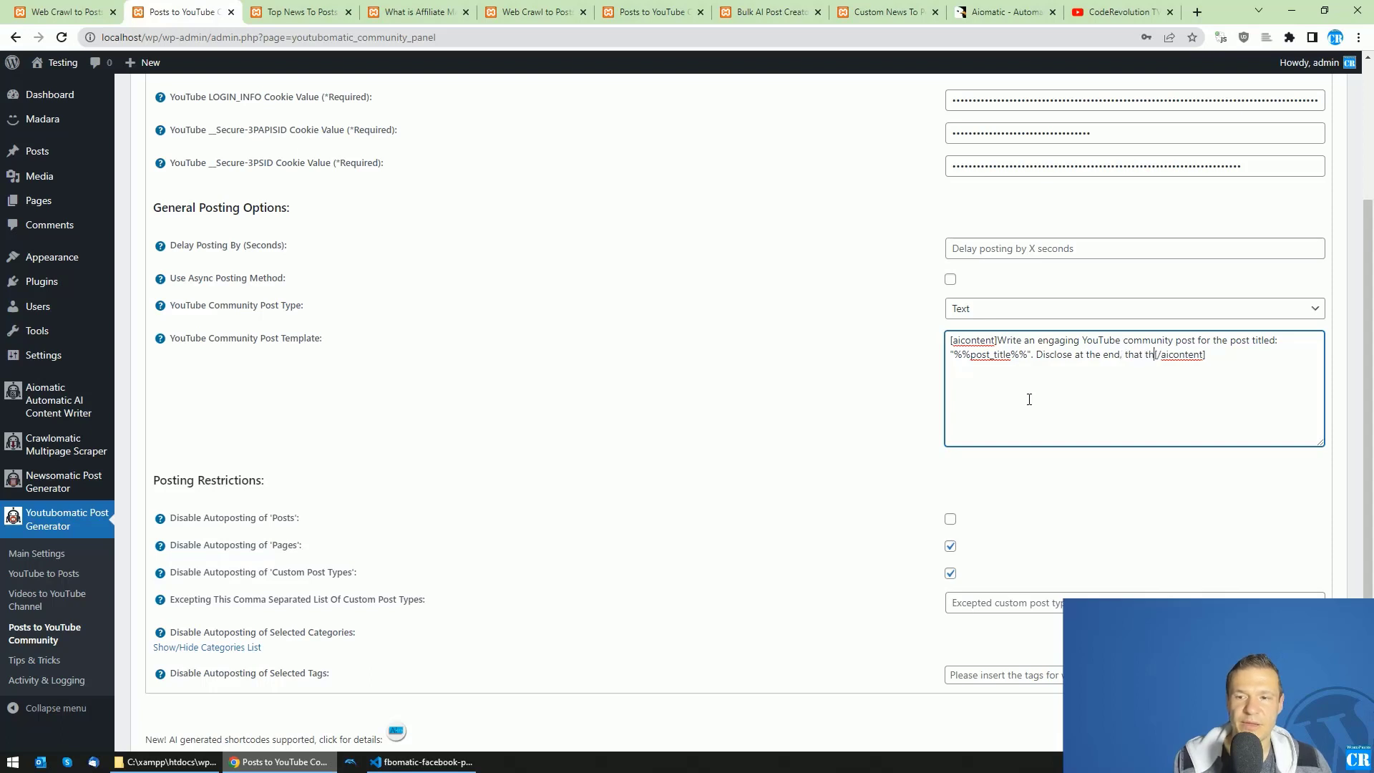
pyautogui.write('YouTube com')
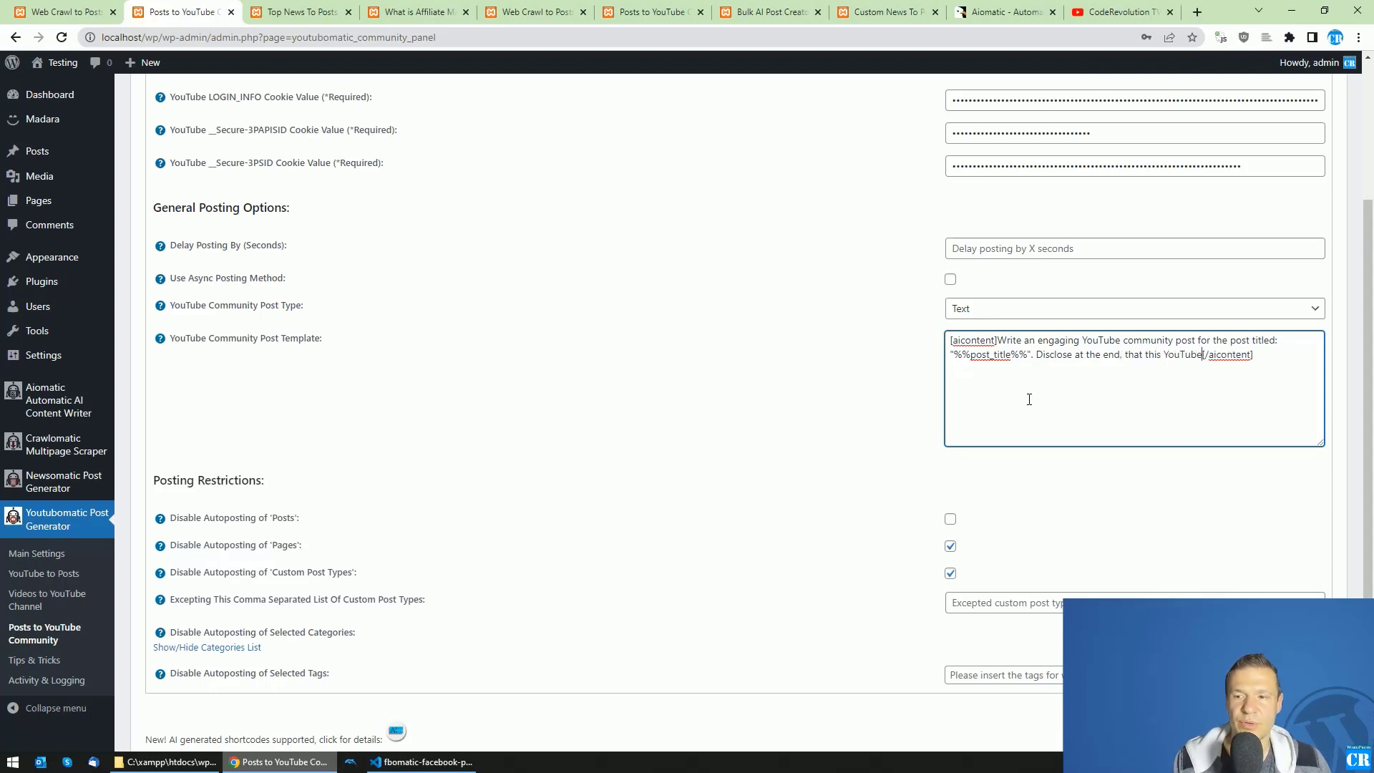
pyautogui.write('munity post')
pyautogui.write(' was created u')
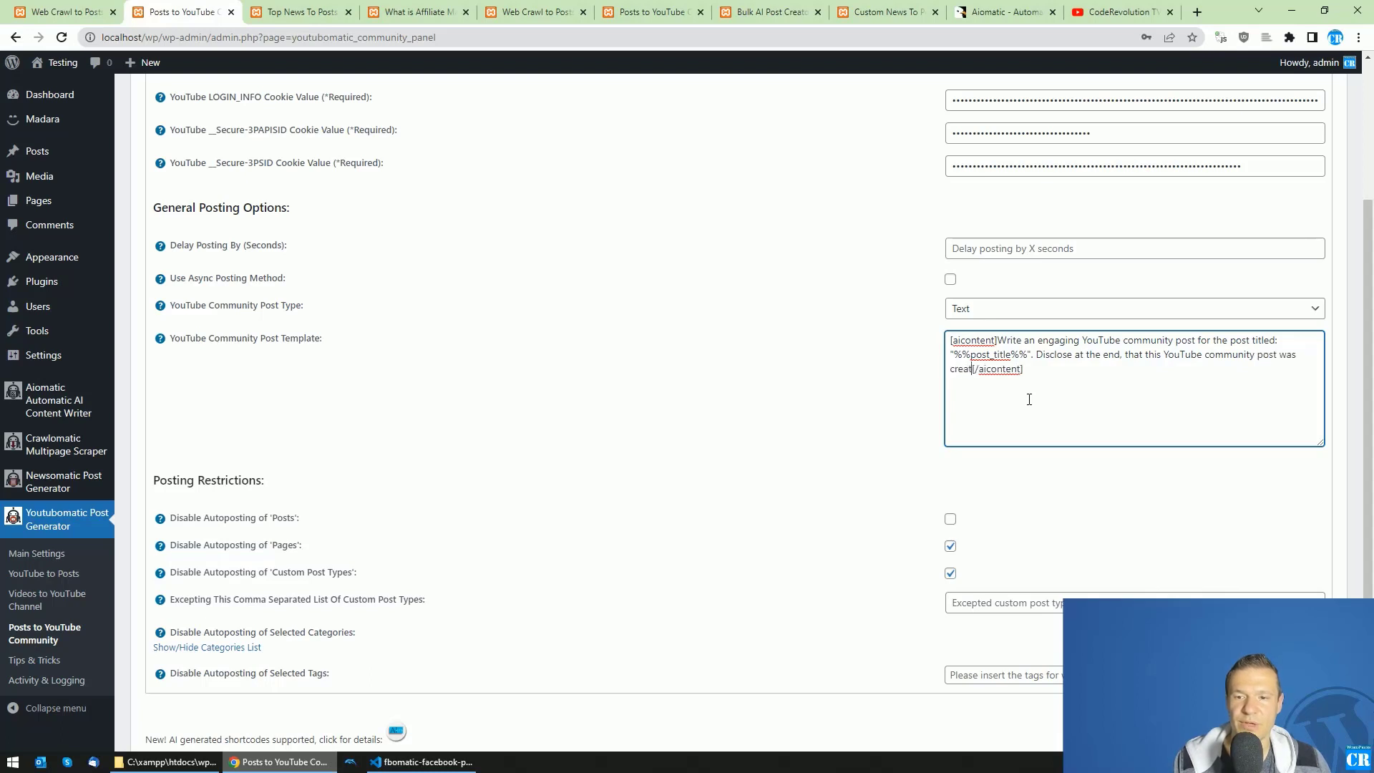
pyautogui.write('sing the power ')
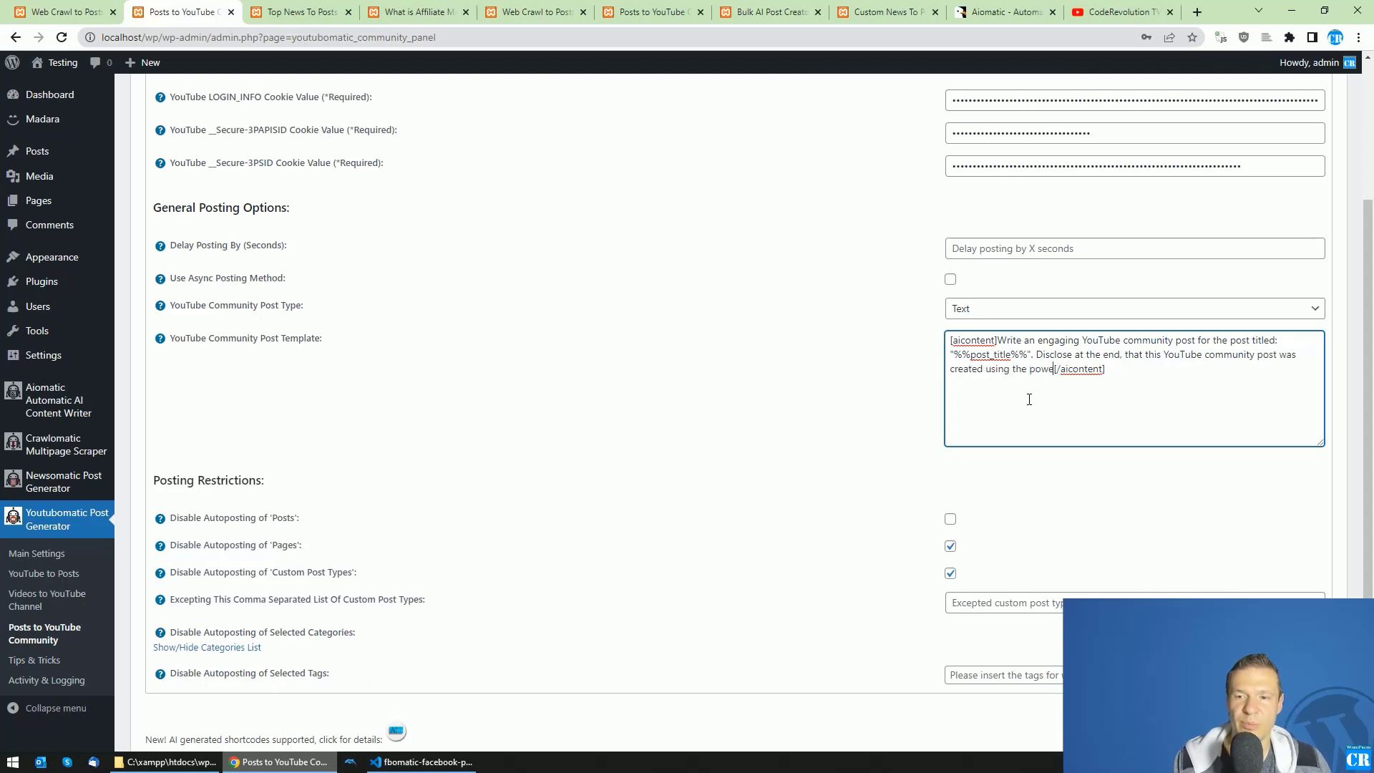
pyautogui.write('of Aiom')
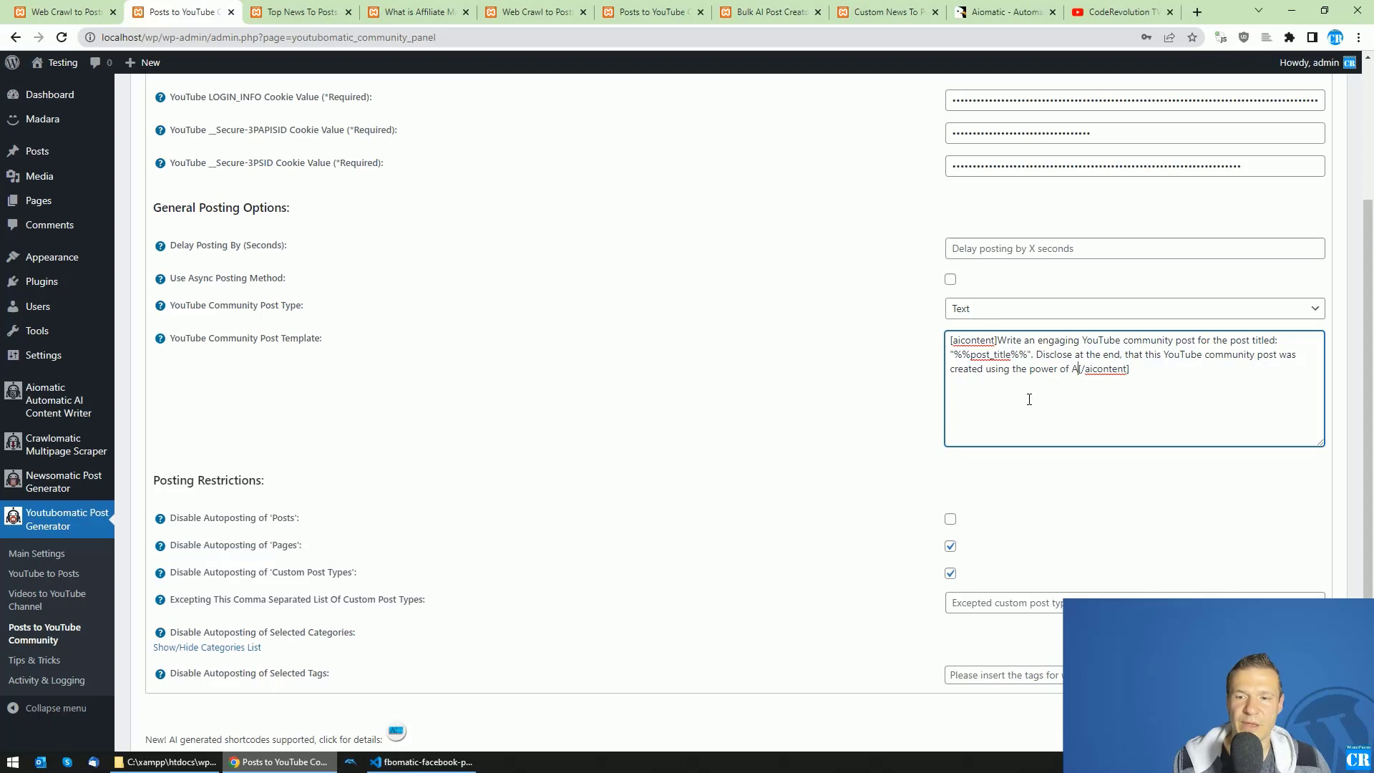
pyautogui.write('atic and tell tp')
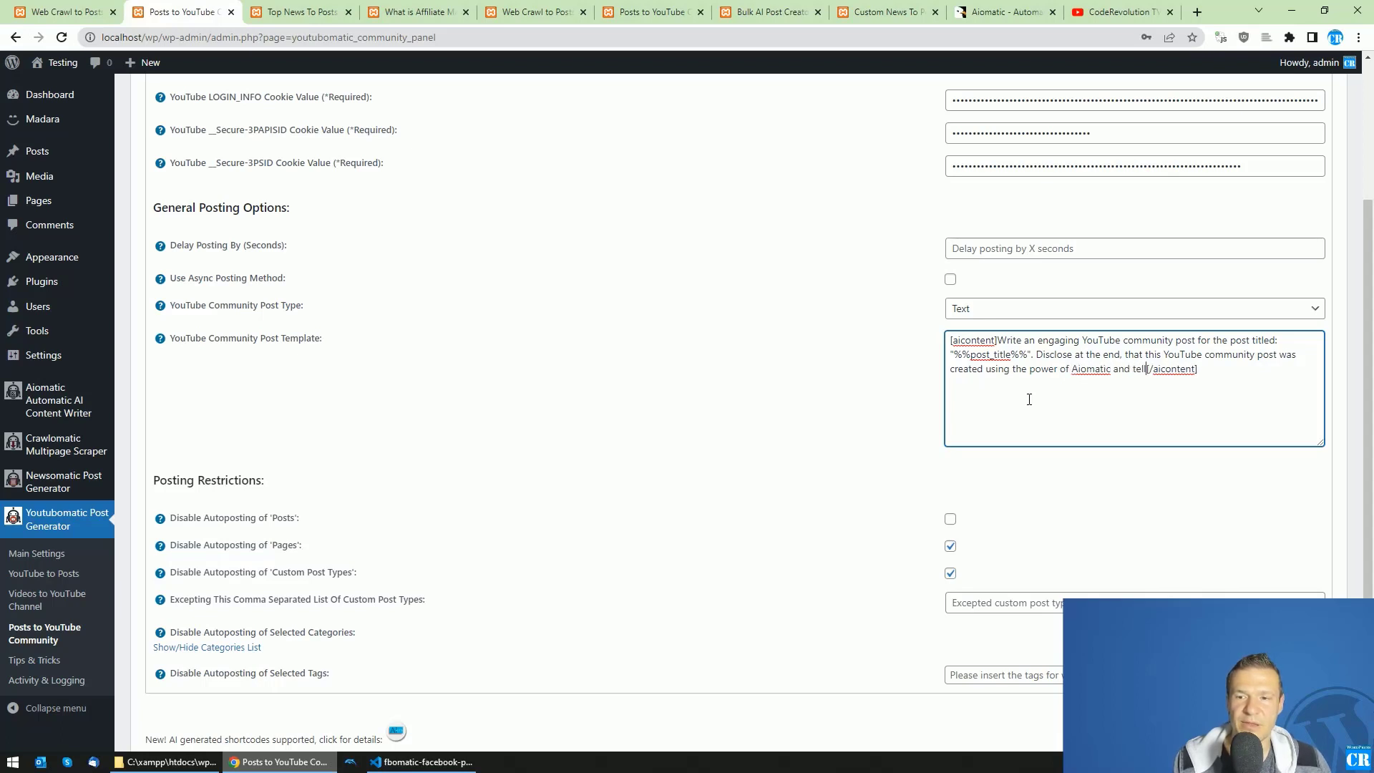
# Finish with 'tell people to check the latest video for more info.' and save the settings
pyautogui.press('BackSpace')
pyautogui.press('BackSpace')
pyautogui.write('people to ch')
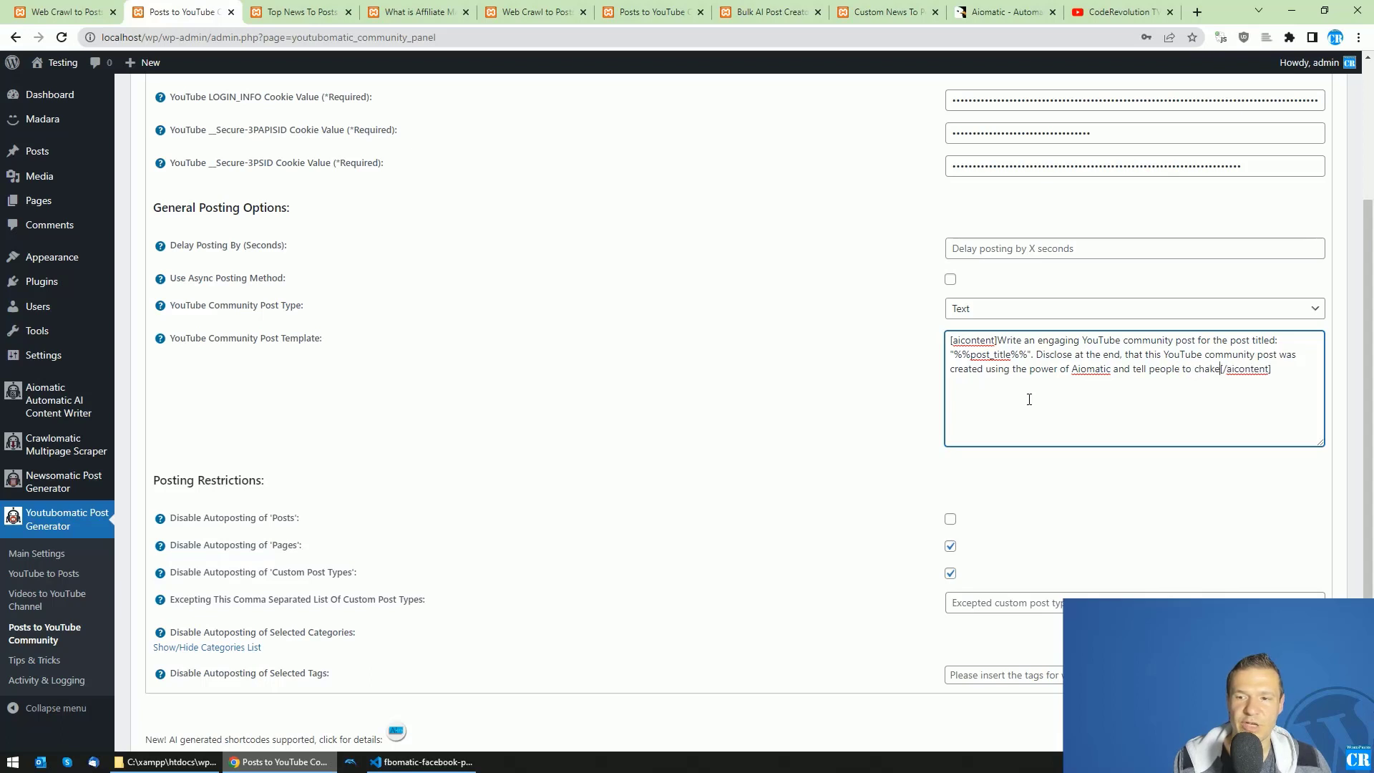
pyautogui.write('eck the la')
pyautogui.write('test video f')
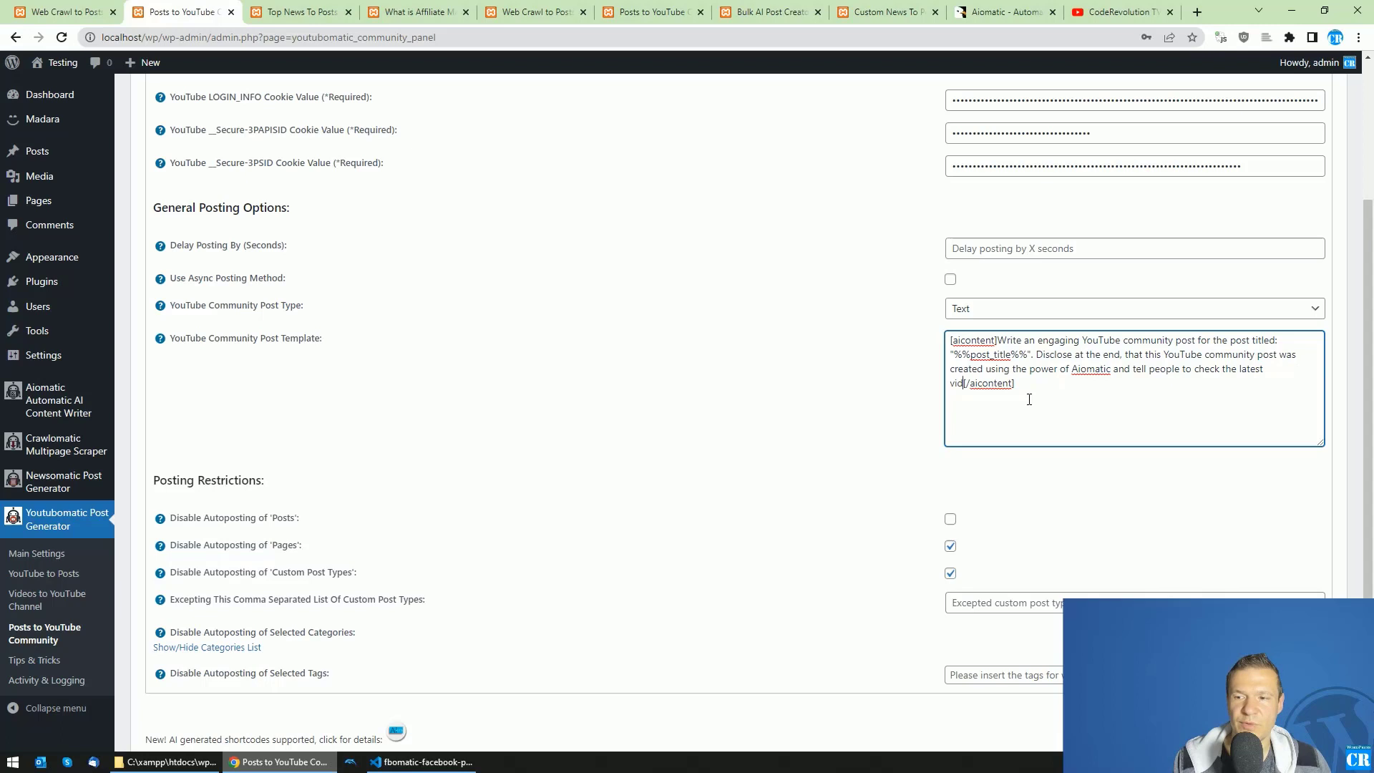
pyautogui.write('or mor e')
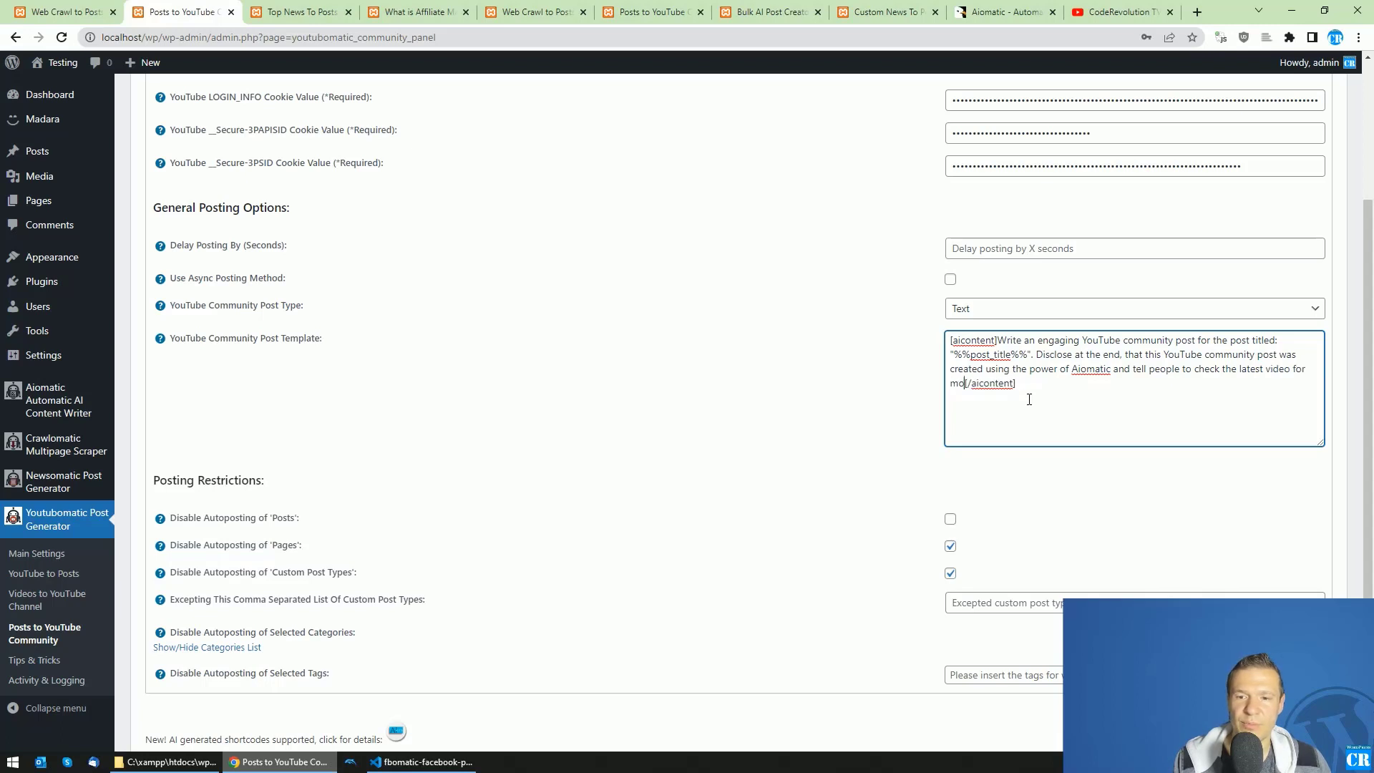
pyautogui.press('BackSpace')
pyautogui.press('BackSpace')
pyautogui.write('e info.')
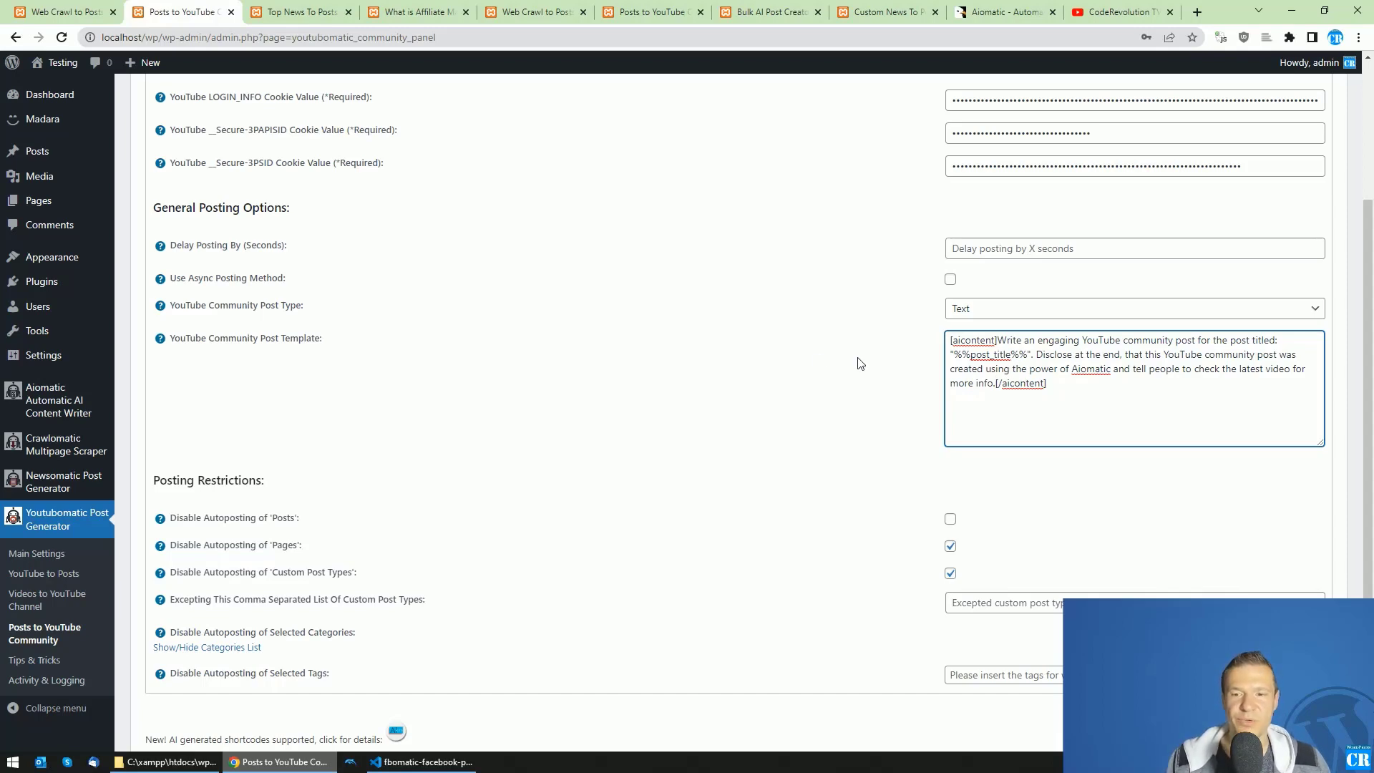
pyautogui.scroll(-2, 820, 361)
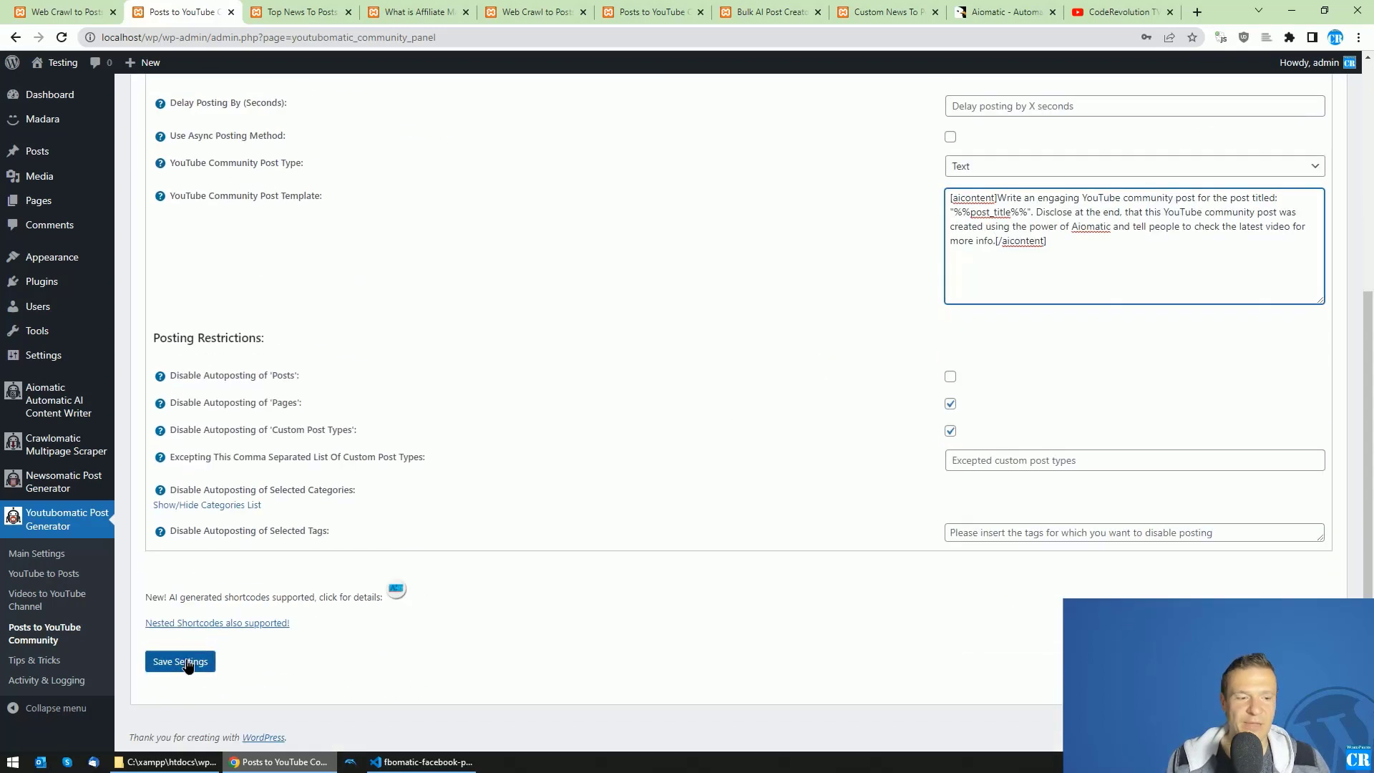
pyautogui.click(182, 661)
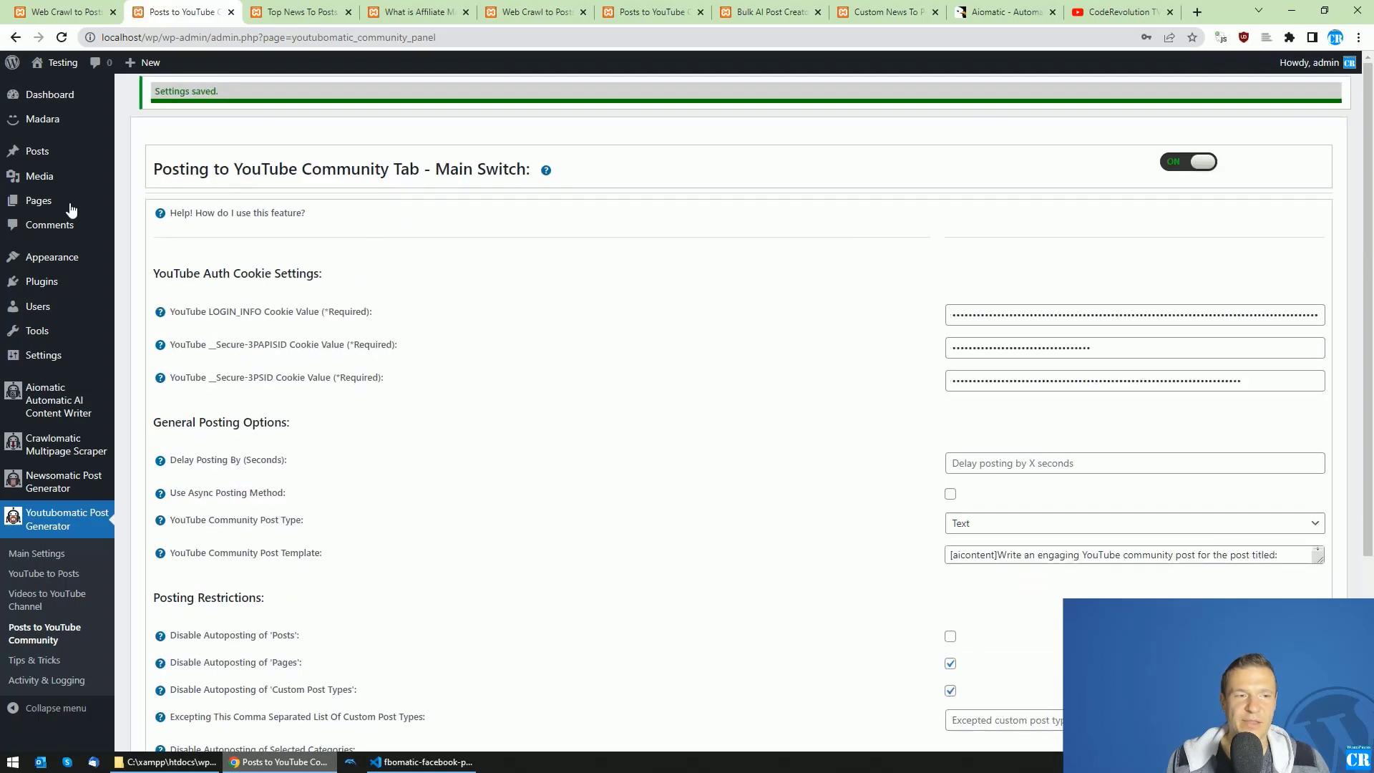
# Start a new post and enlarge the community template field to review the whole prompt
pyautogui.keyDown('ctrl'); pyautogui.keyDown('shift'); pyautogui.click(144, 174); pyautogui.keyUp('shift'); pyautogui.keyUp('ctrl')
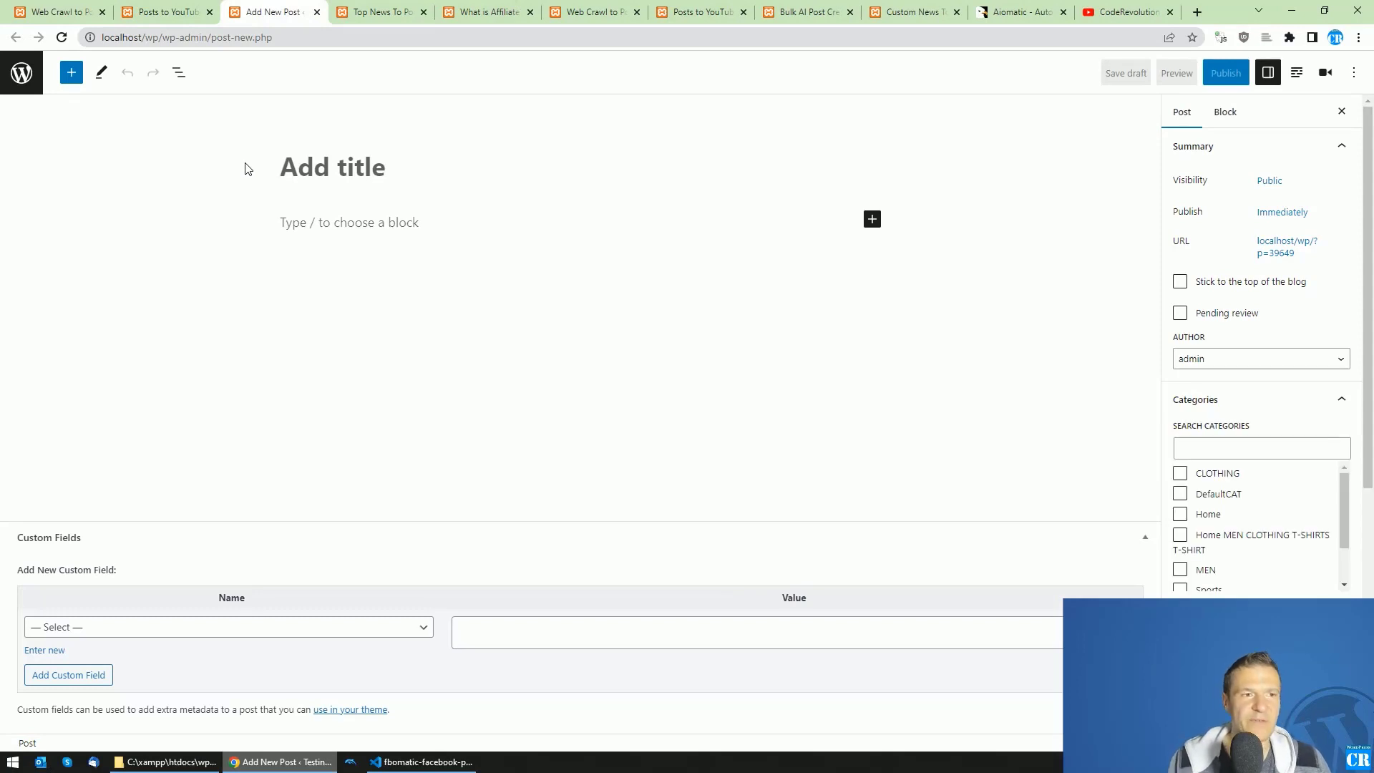
pyautogui.click(153, 13)
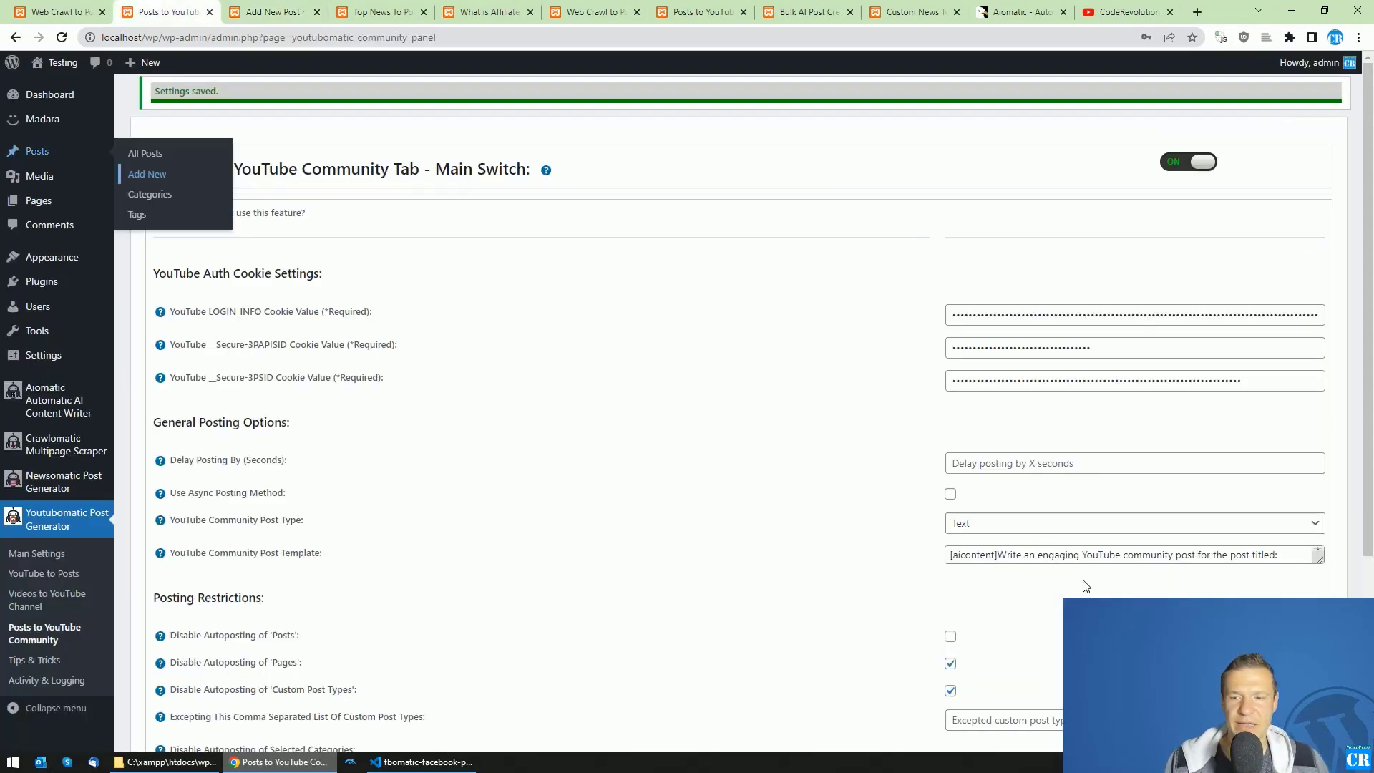
pyautogui.moveTo(1313, 563); pyautogui.dragTo(1315, 681)
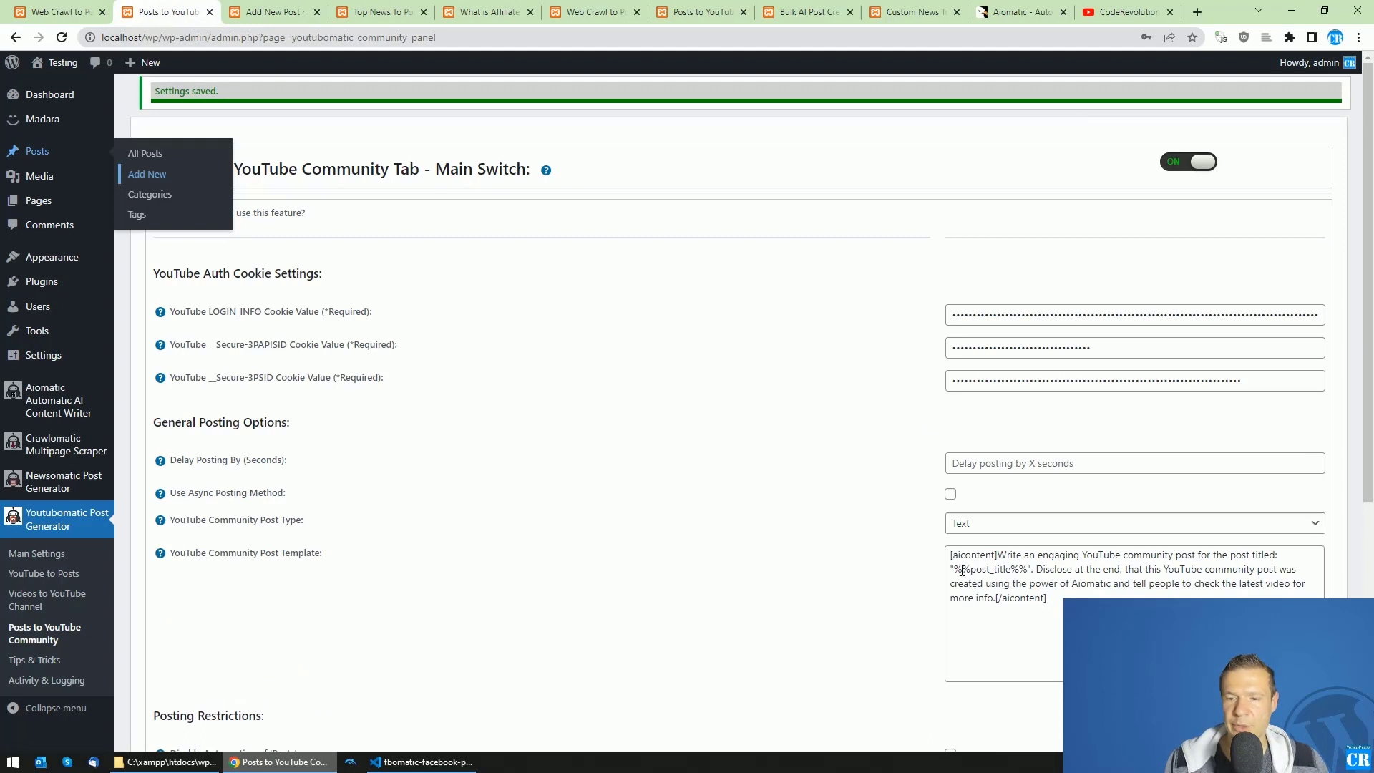
pyautogui.moveTo(955, 569); pyautogui.dragTo(1031, 570)
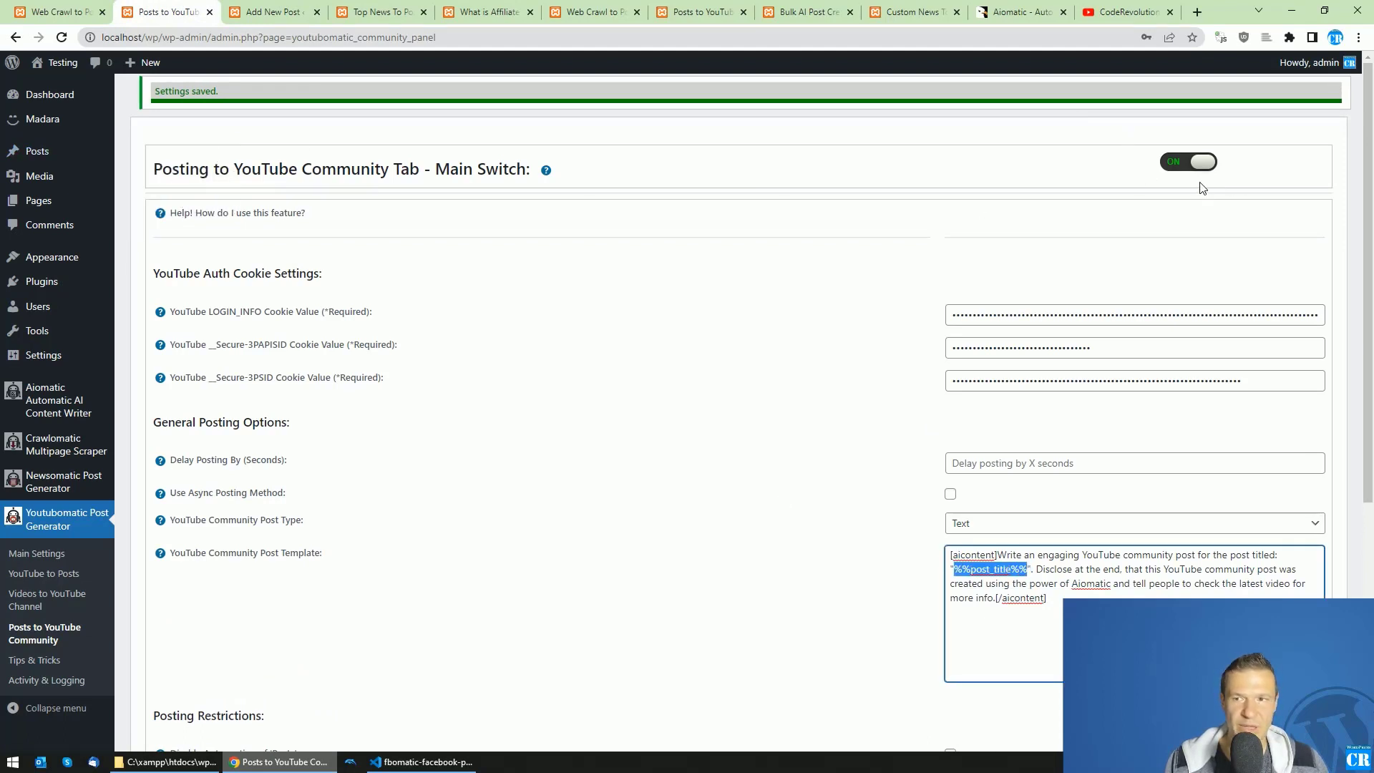
# Title the post 'How to use the power of Aiomatic and Youtubomatic plugins to automatically publish engaging posts to YouTube'
pyautogui.click(272, 12)
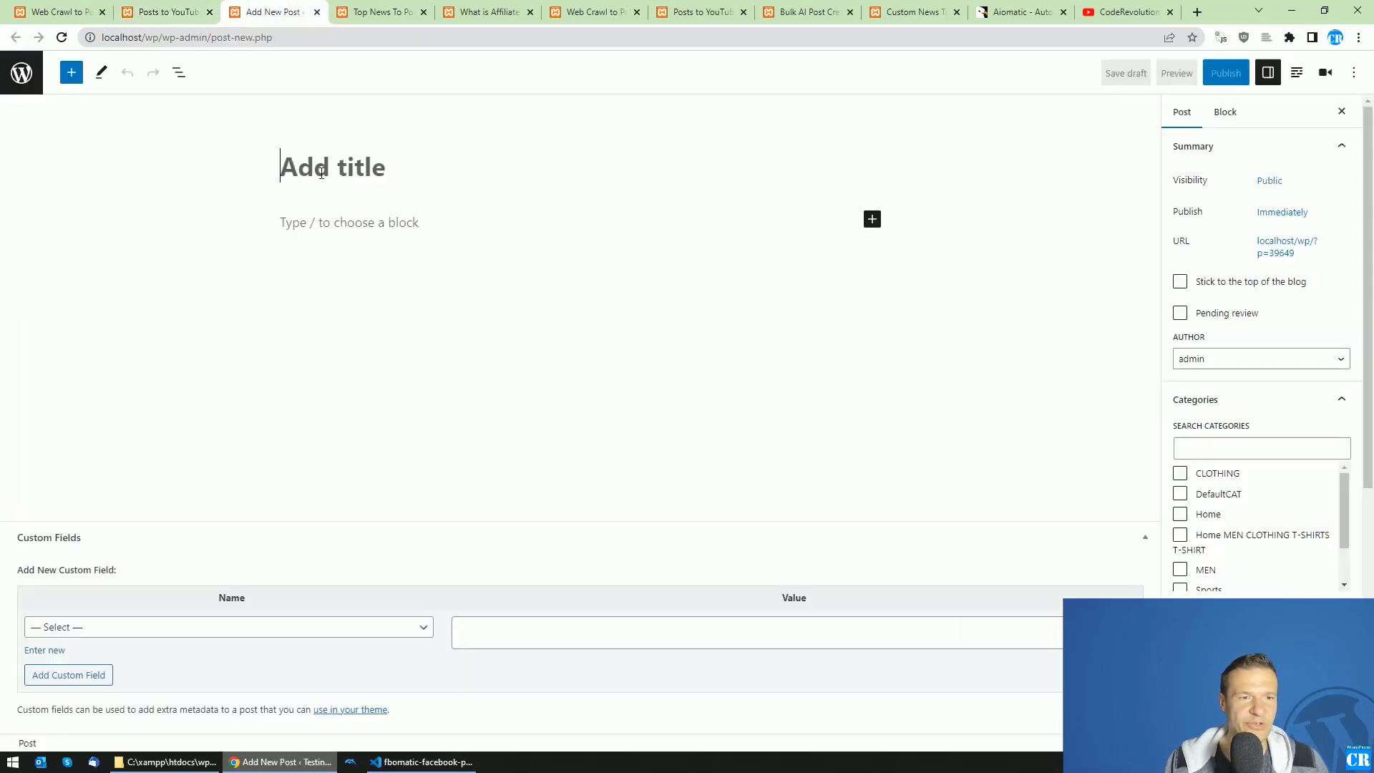
pyautogui.write('How to use the')
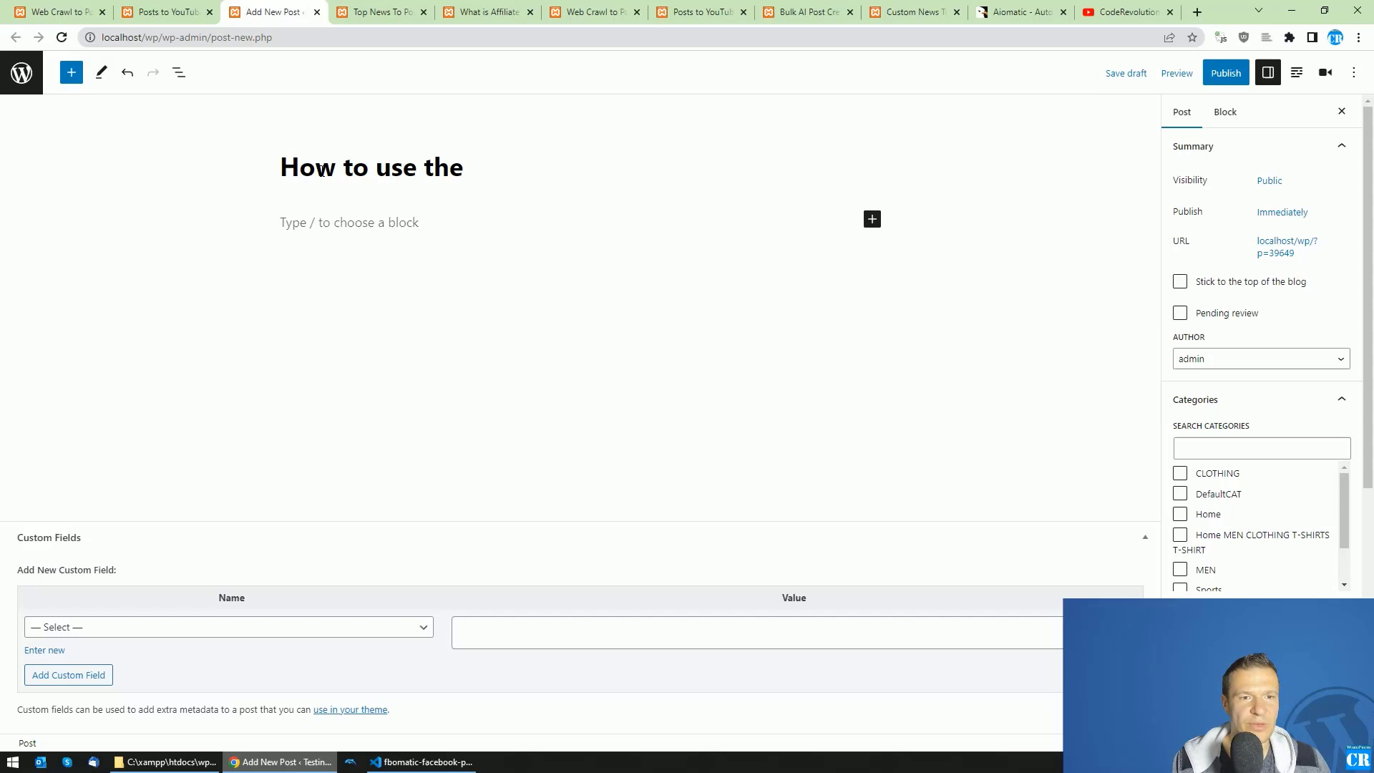
pyautogui.write(' power of A')
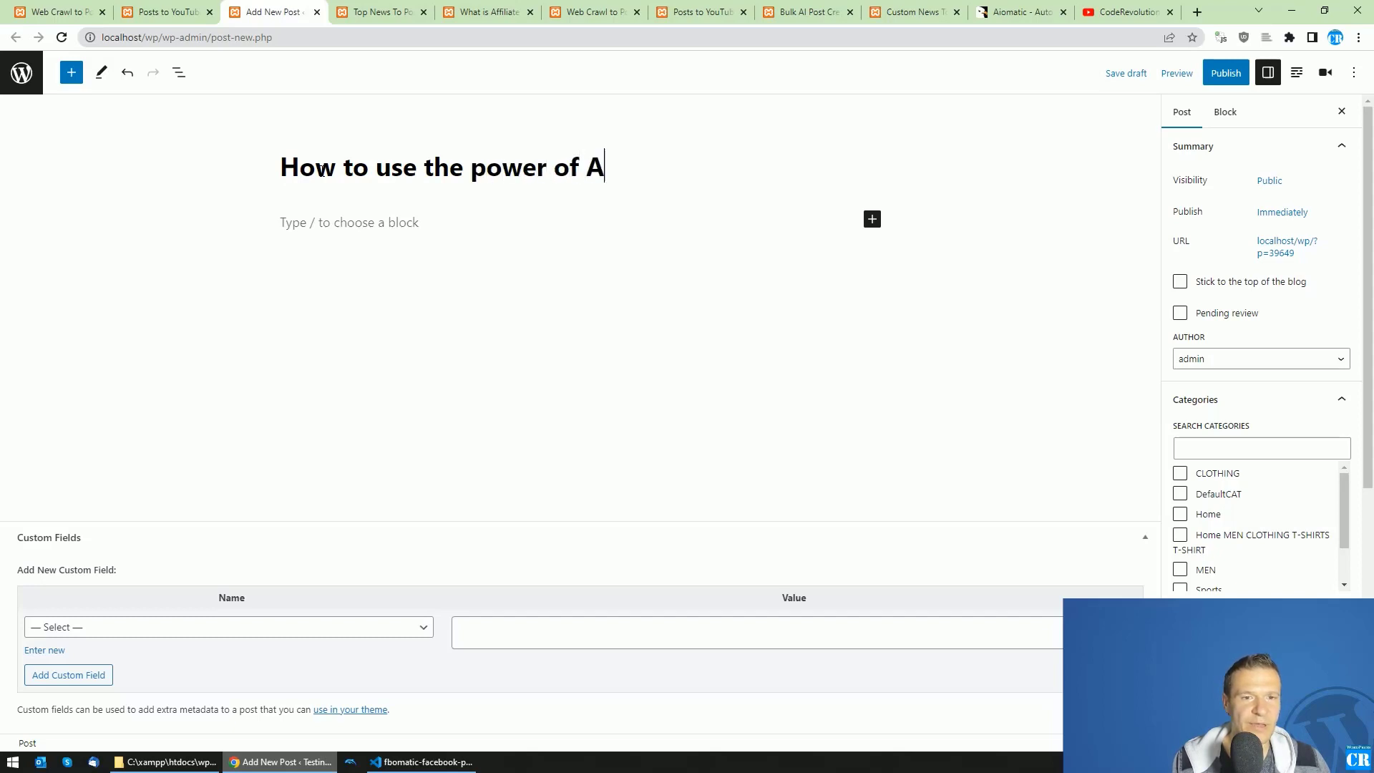
pyautogui.write('iomatic and ')
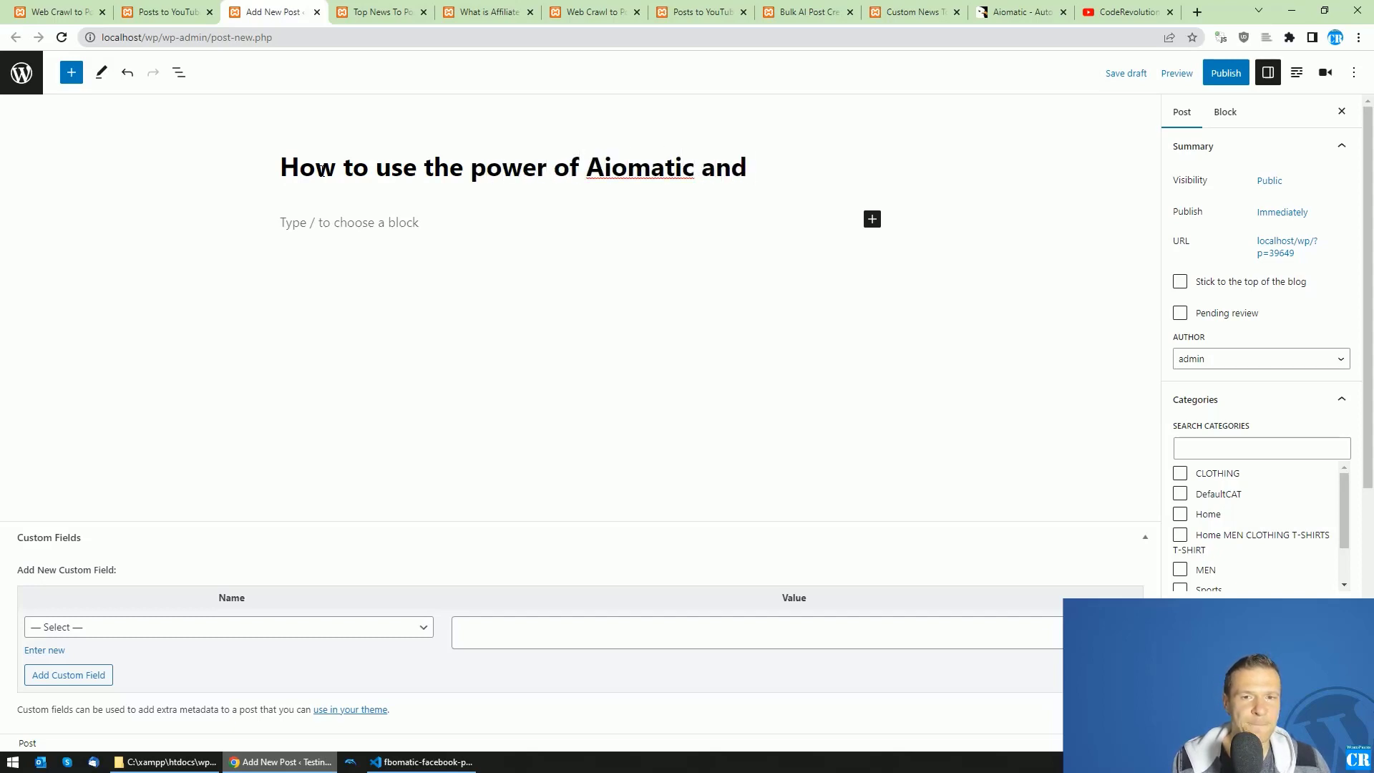
pyautogui.write('YouTub')
pyautogui.press('BackSpace')
pyautogui.press('BackSpace')
pyautogui.press('BackSpace')
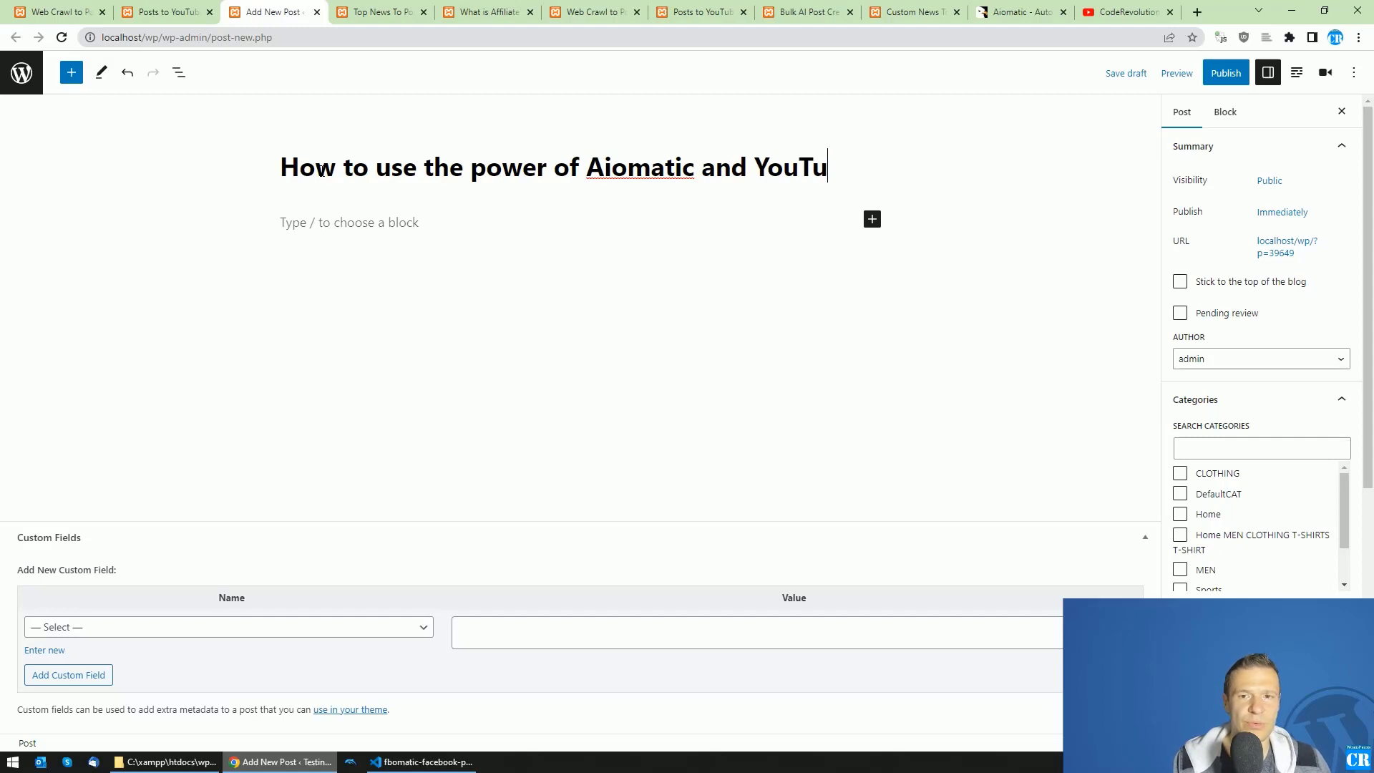
pyautogui.write('tubomati')
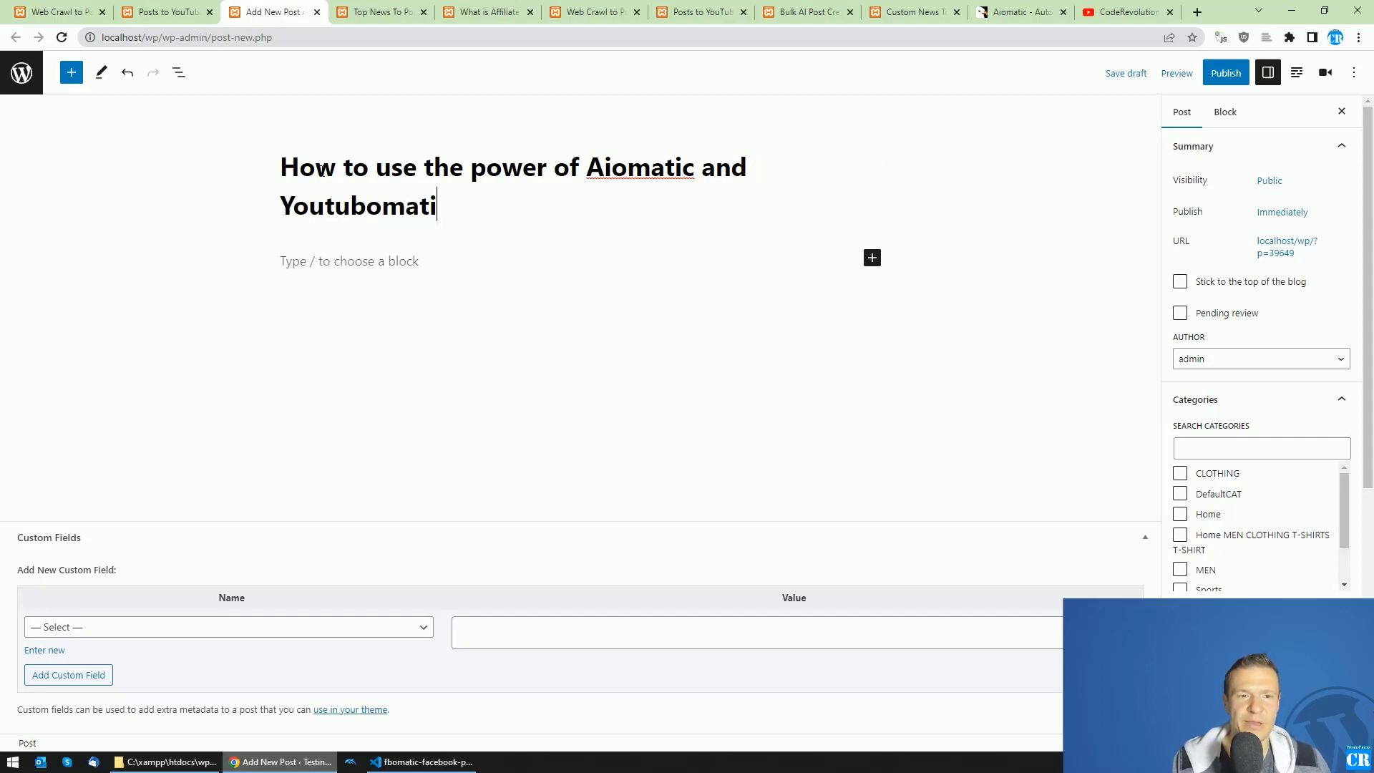
pyautogui.write('c plugins to ')
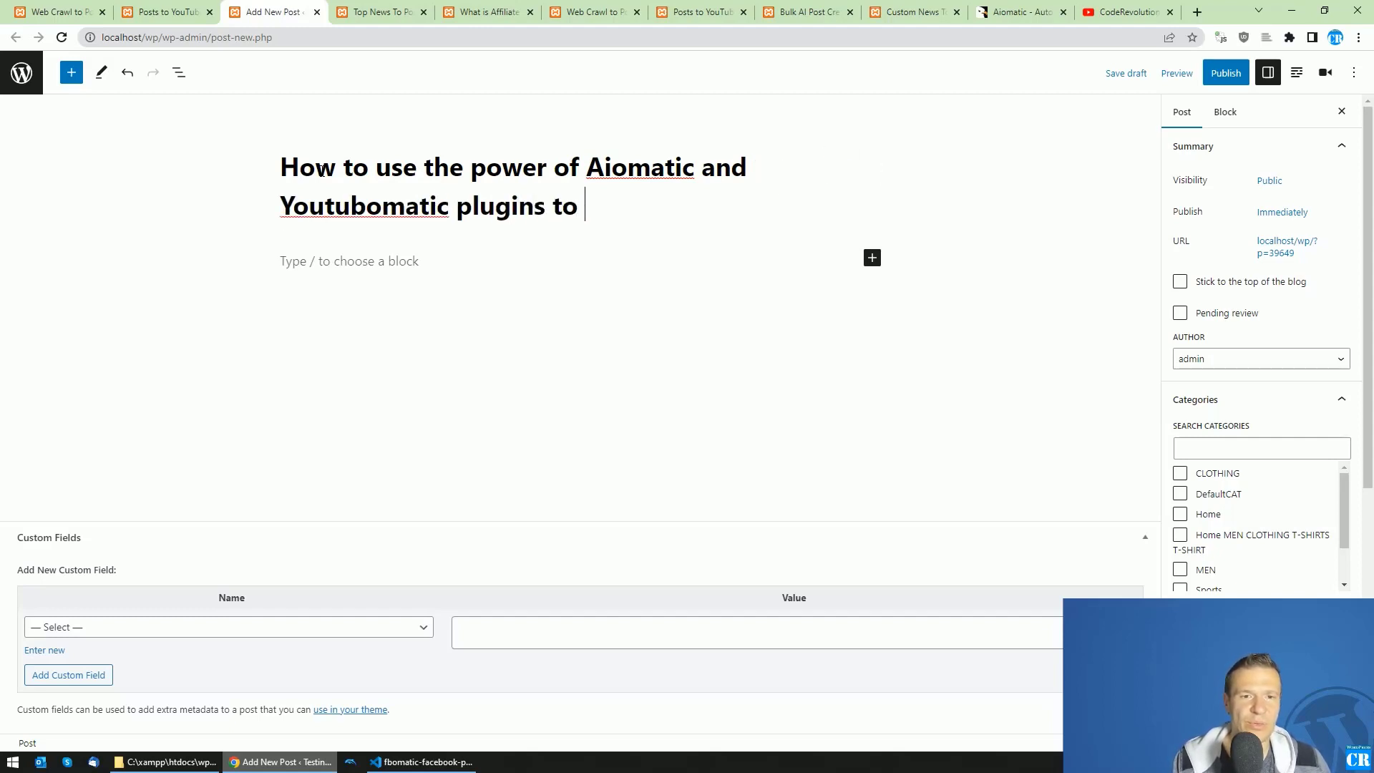
pyautogui.write('autobm')
pyautogui.press('BackSpace')
pyautogui.press('BackSpace')
pyautogui.write('matical')
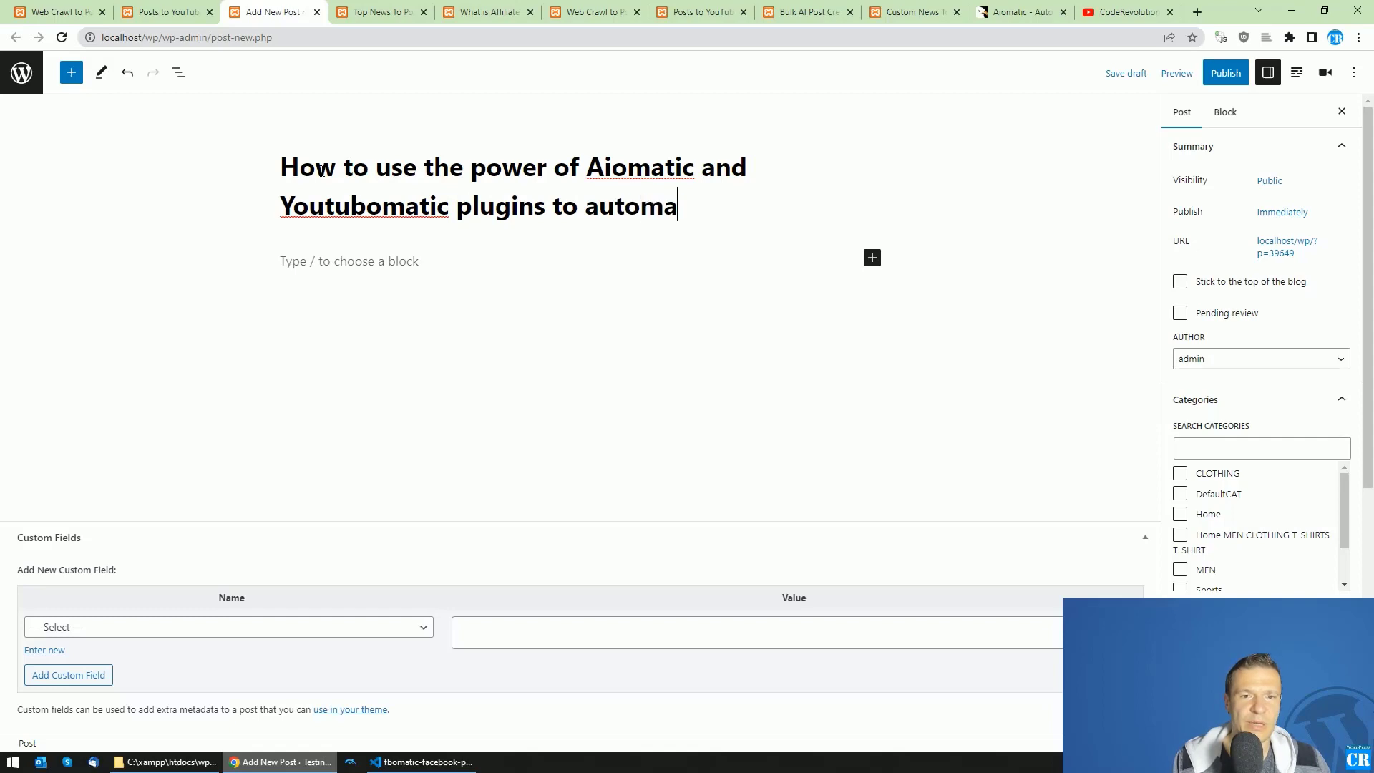
pyautogui.write('ly publish')
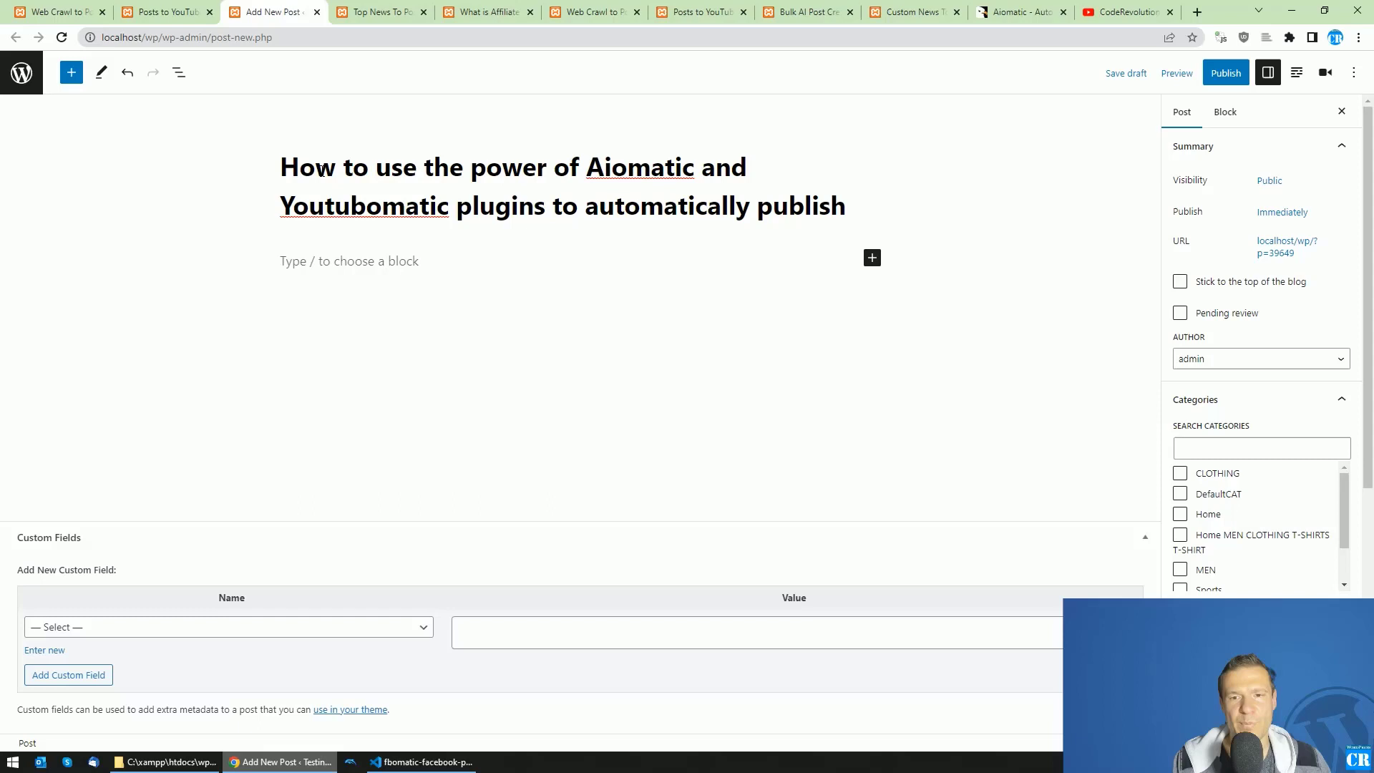
pyautogui.write(' engi')
pyautogui.press('BackSpace')
pyautogui.write('ag')
pyautogui.press('BackSpace')
pyautogui.write('n')
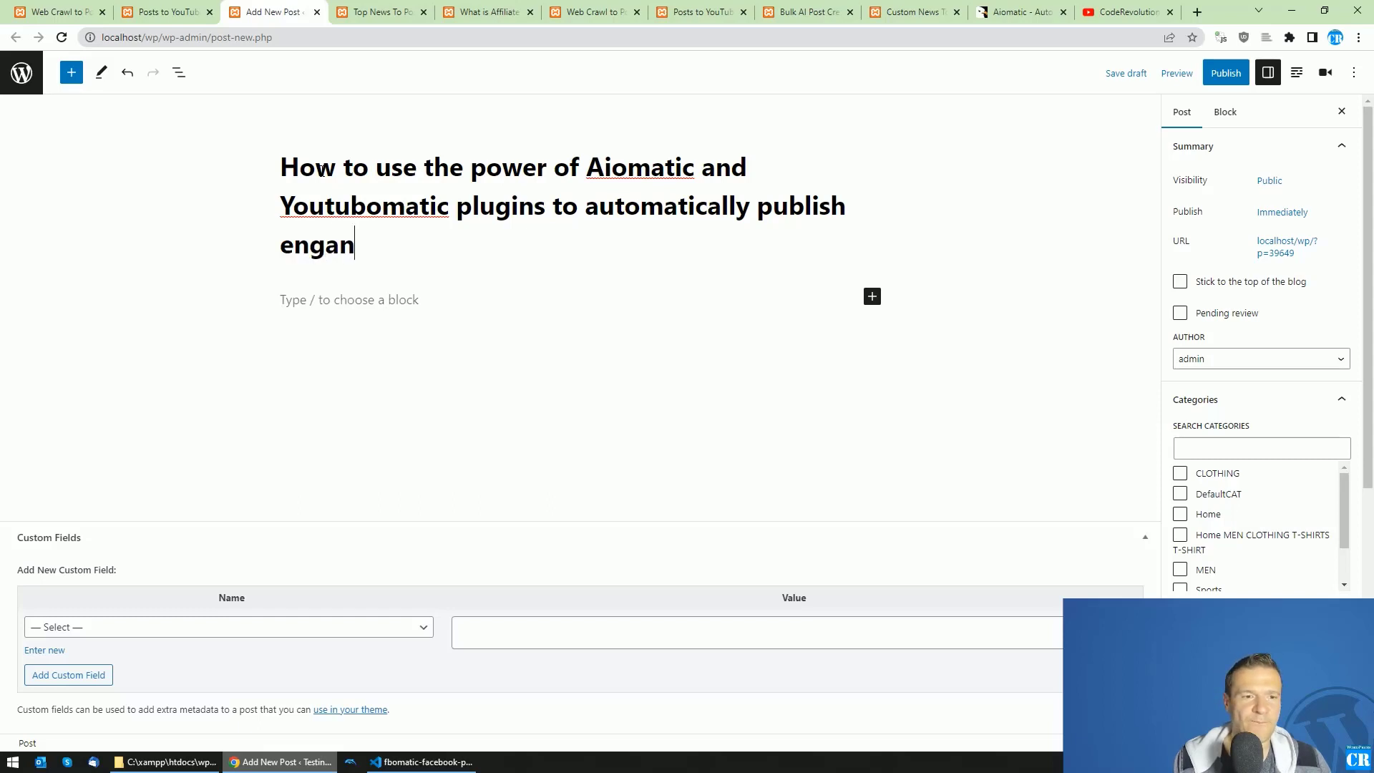
pyautogui.write('ging posts')
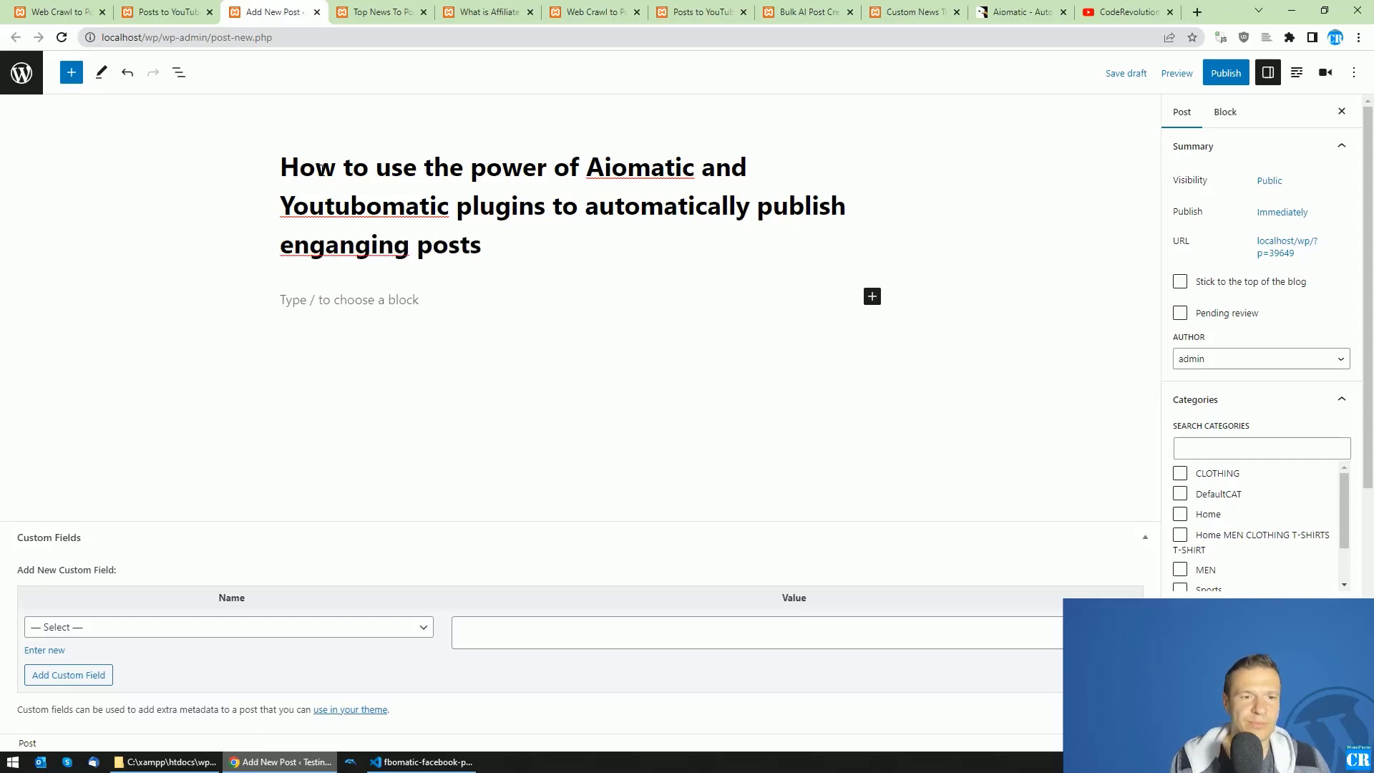
pyautogui.press('BackSpace')
pyautogui.press('Right')
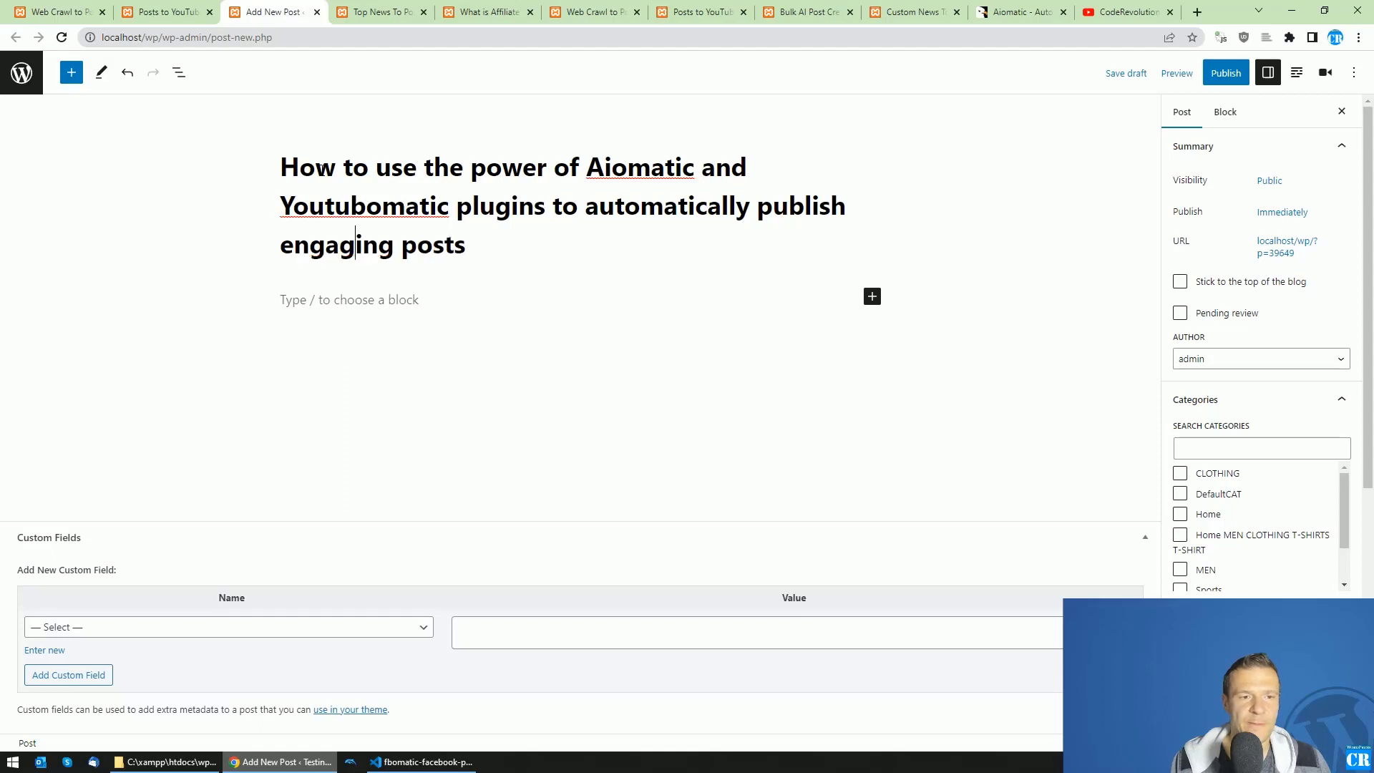
pyautogui.write('to YouTube?')
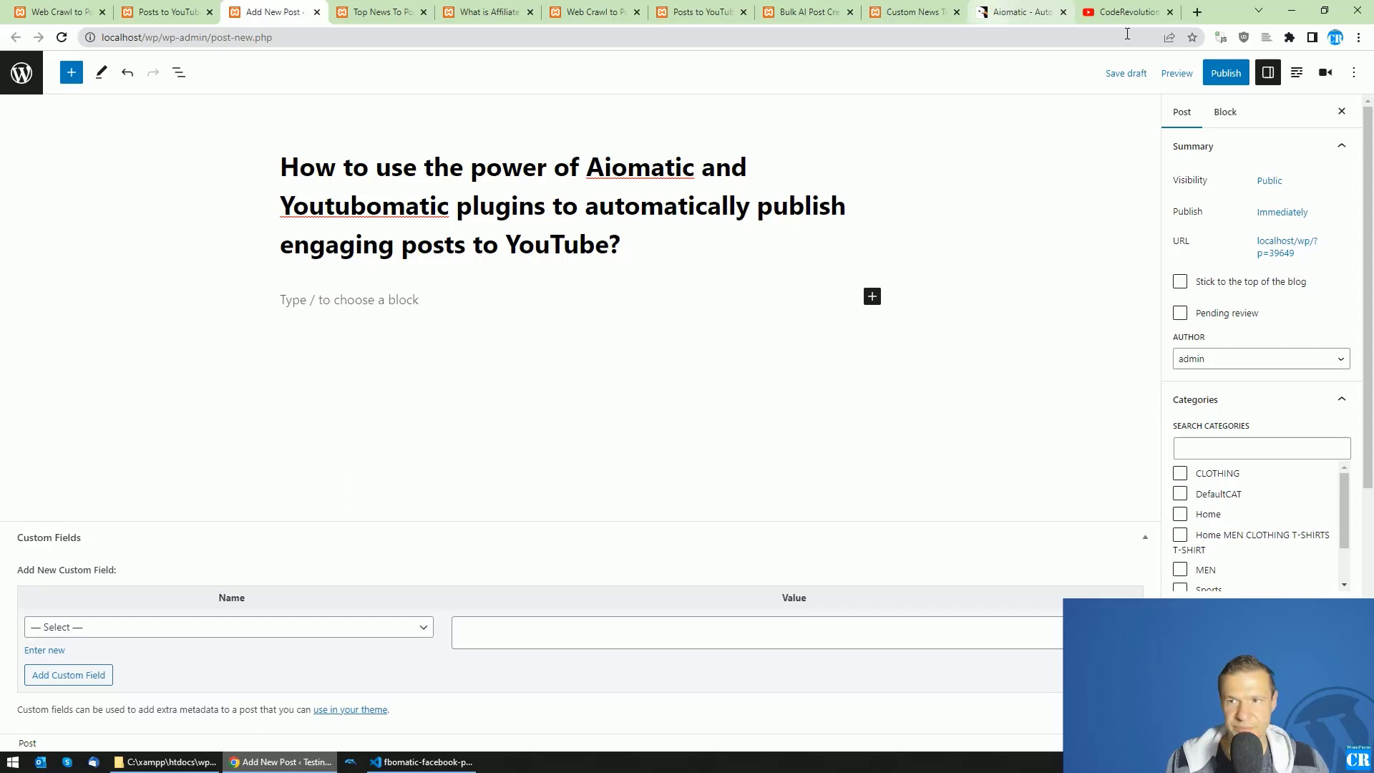
# Publish the test post, view it live, and reload the YouTube Community page
pyautogui.click(1226, 74)
pyautogui.click(1225, 76)
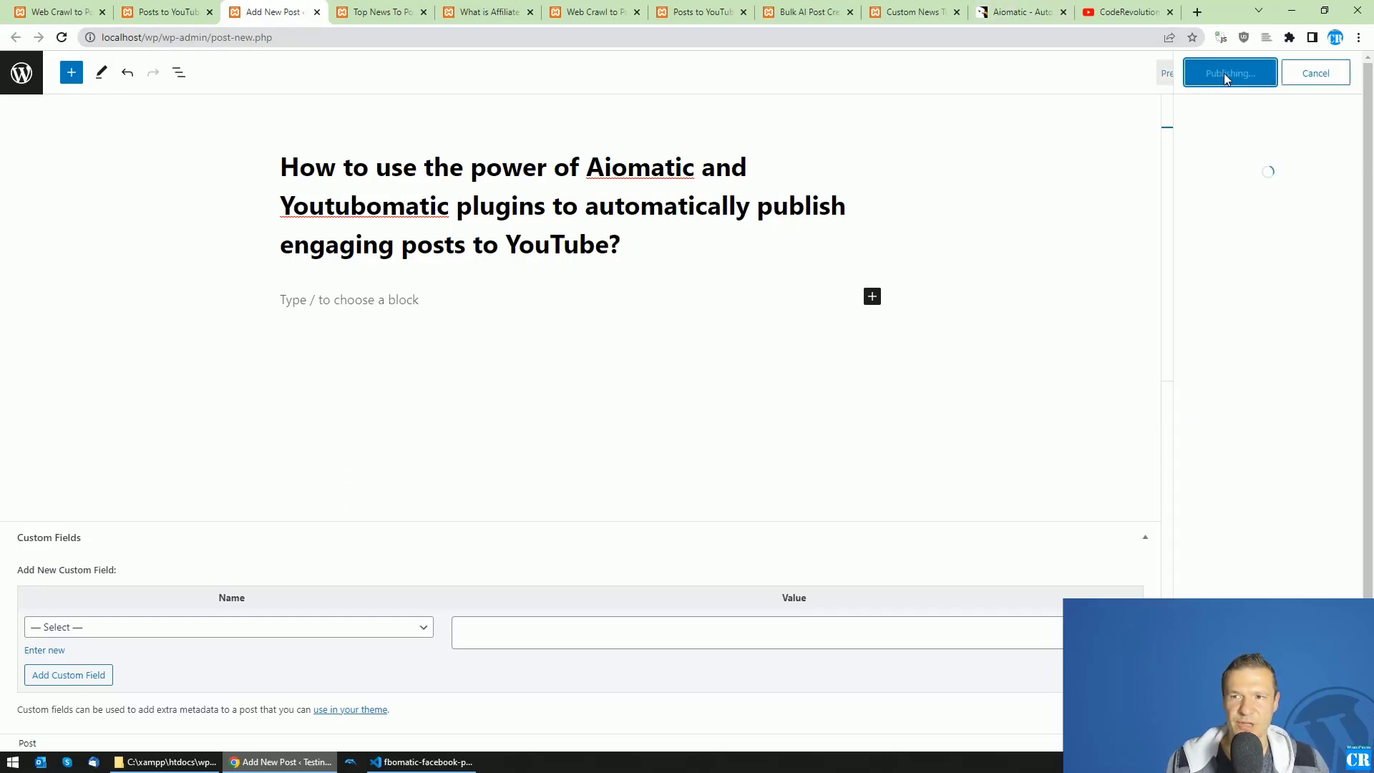
pyautogui.click(133, 707)
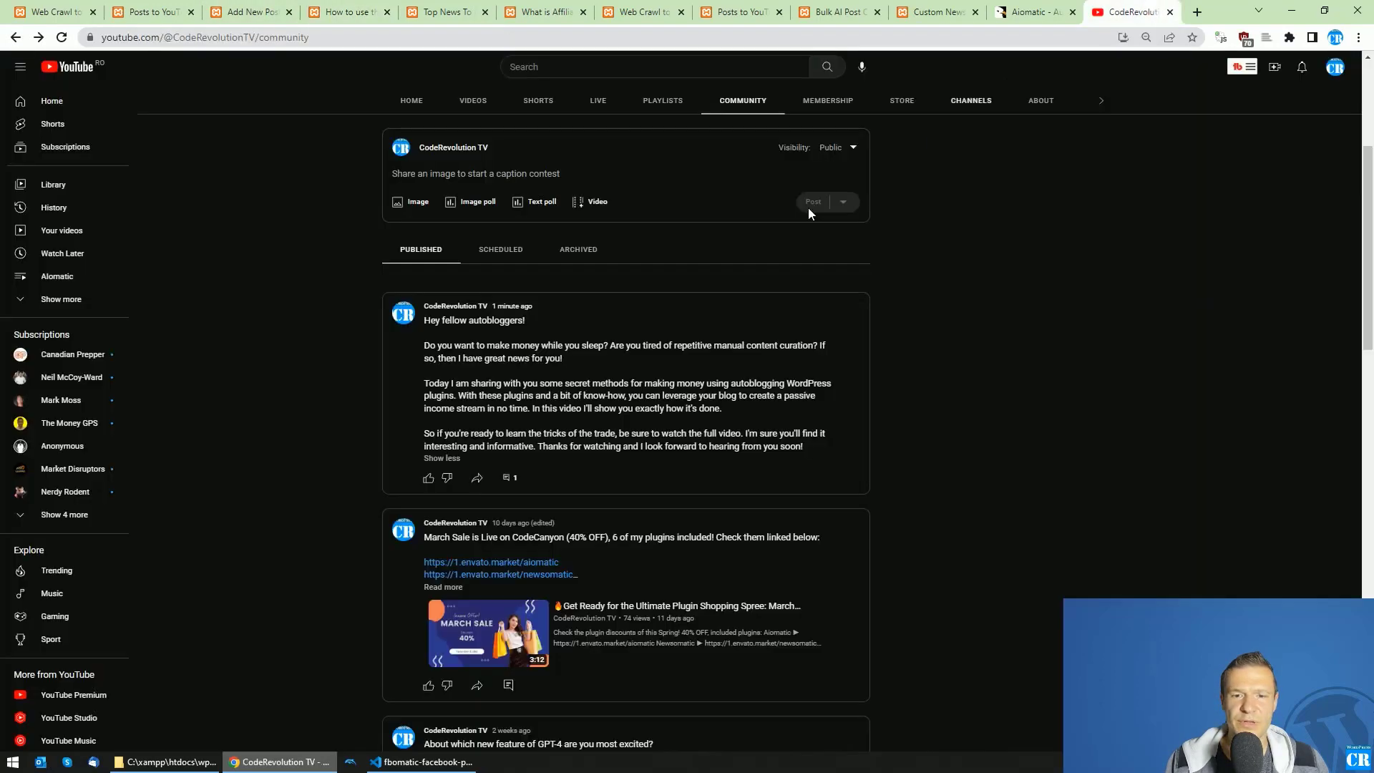
pyautogui.click(1141, 12)
pyautogui.click(62, 37)
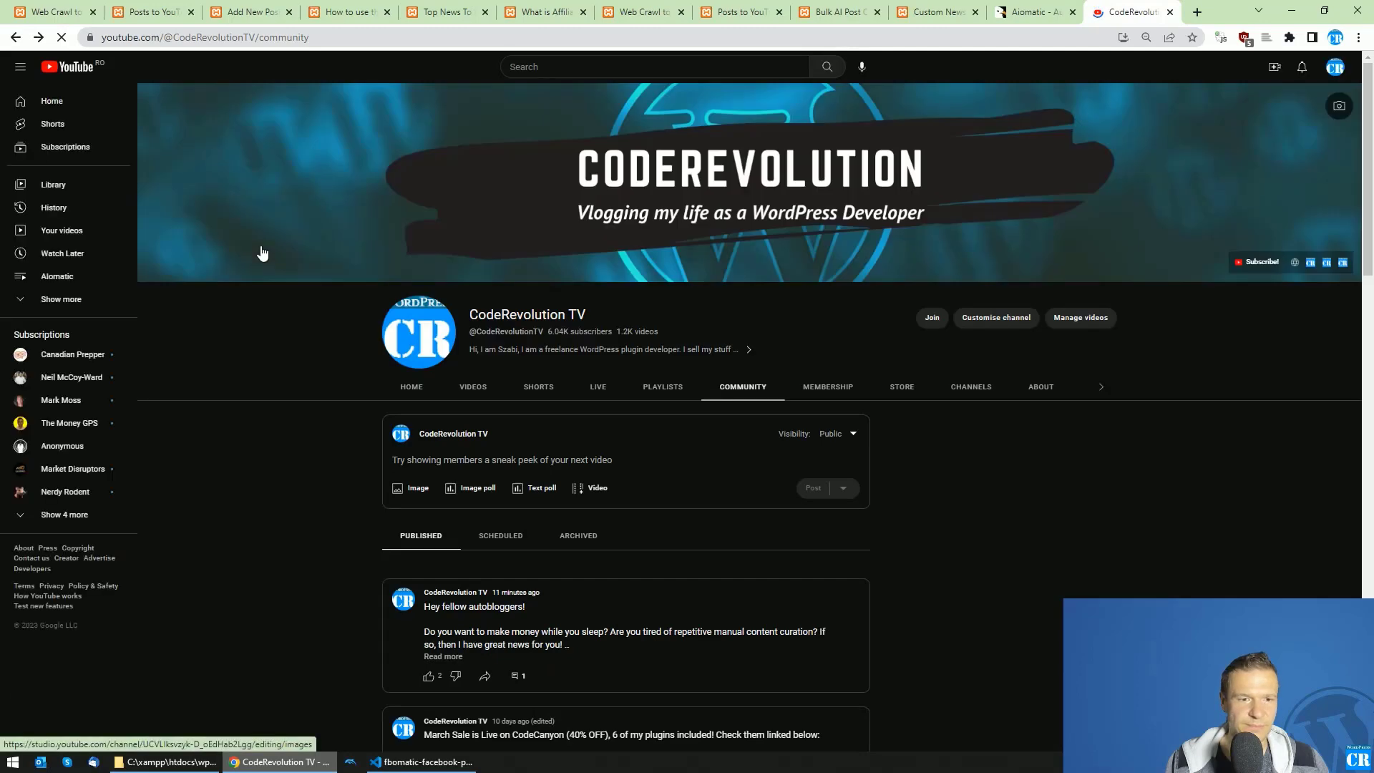
# Reload until the new AI-written community post appears and expand it to read in full
pyautogui.scroll(-3, 332, 371)
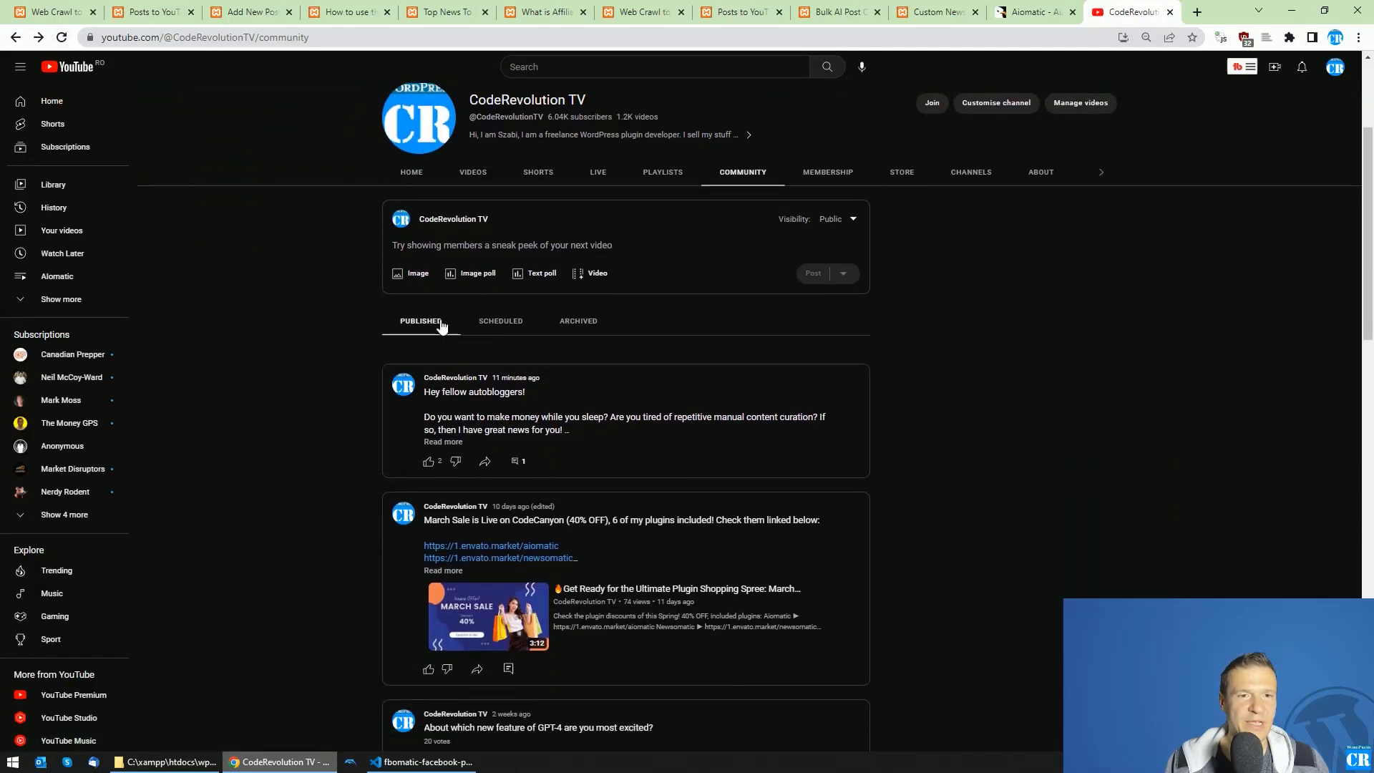
pyautogui.click(61, 38)
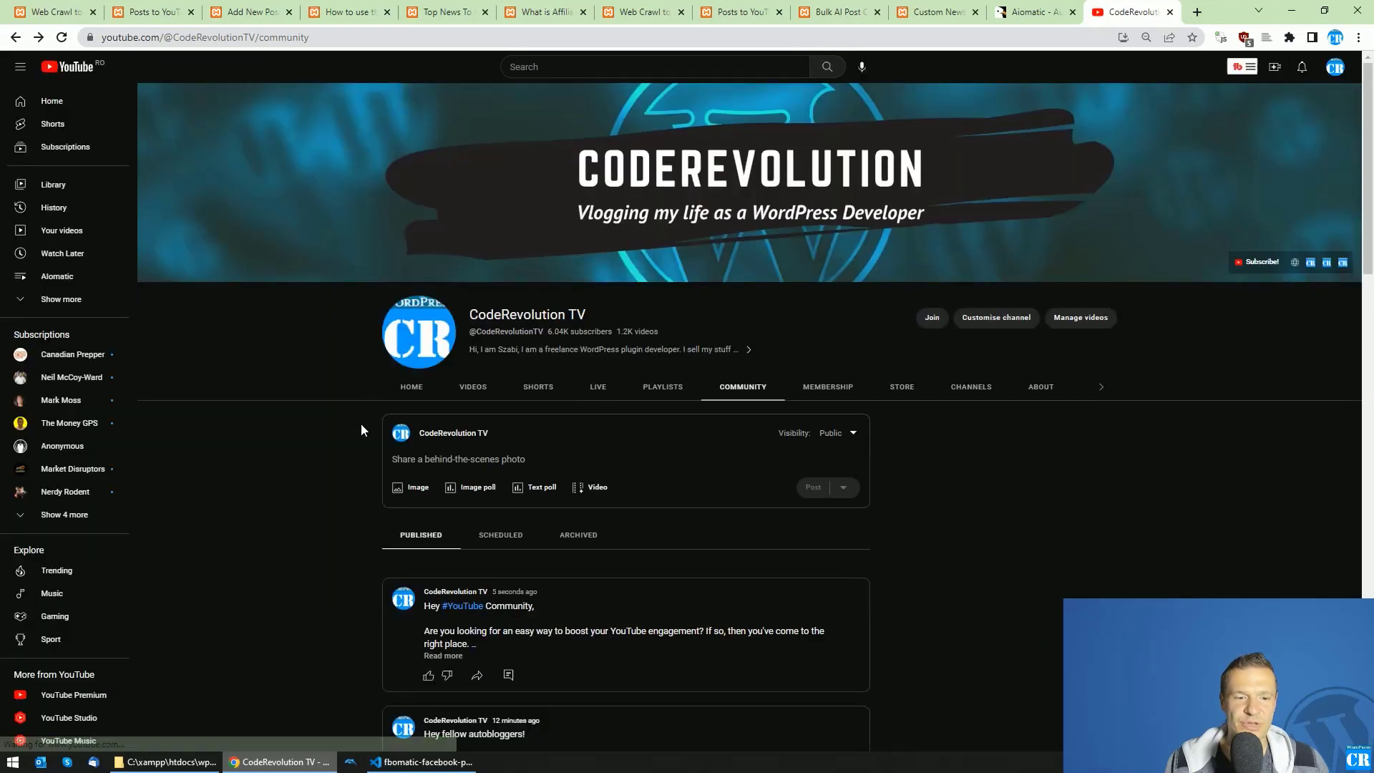
pyautogui.scroll(-4, 361, 423)
pyautogui.click(448, 371)
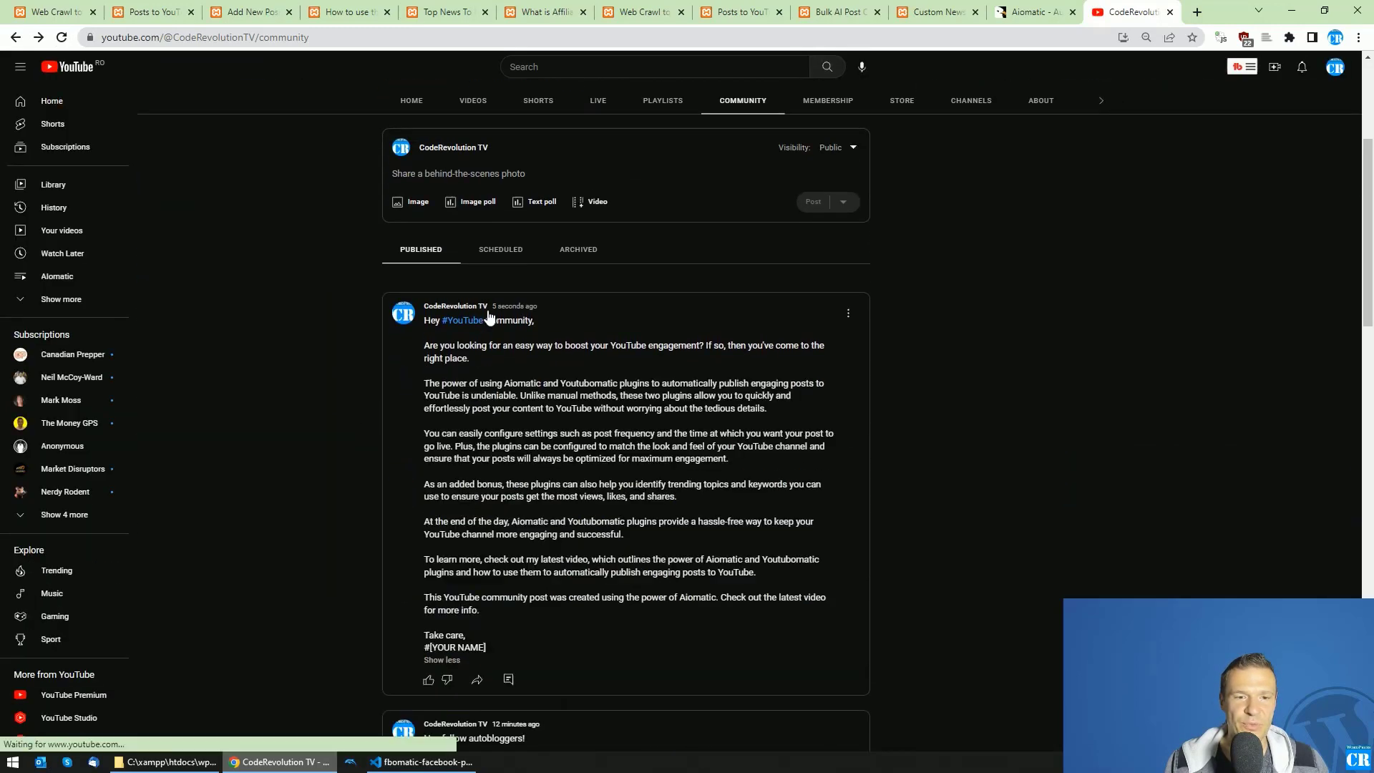
pyautogui.moveTo(501, 306); pyautogui.dragTo(558, 308)
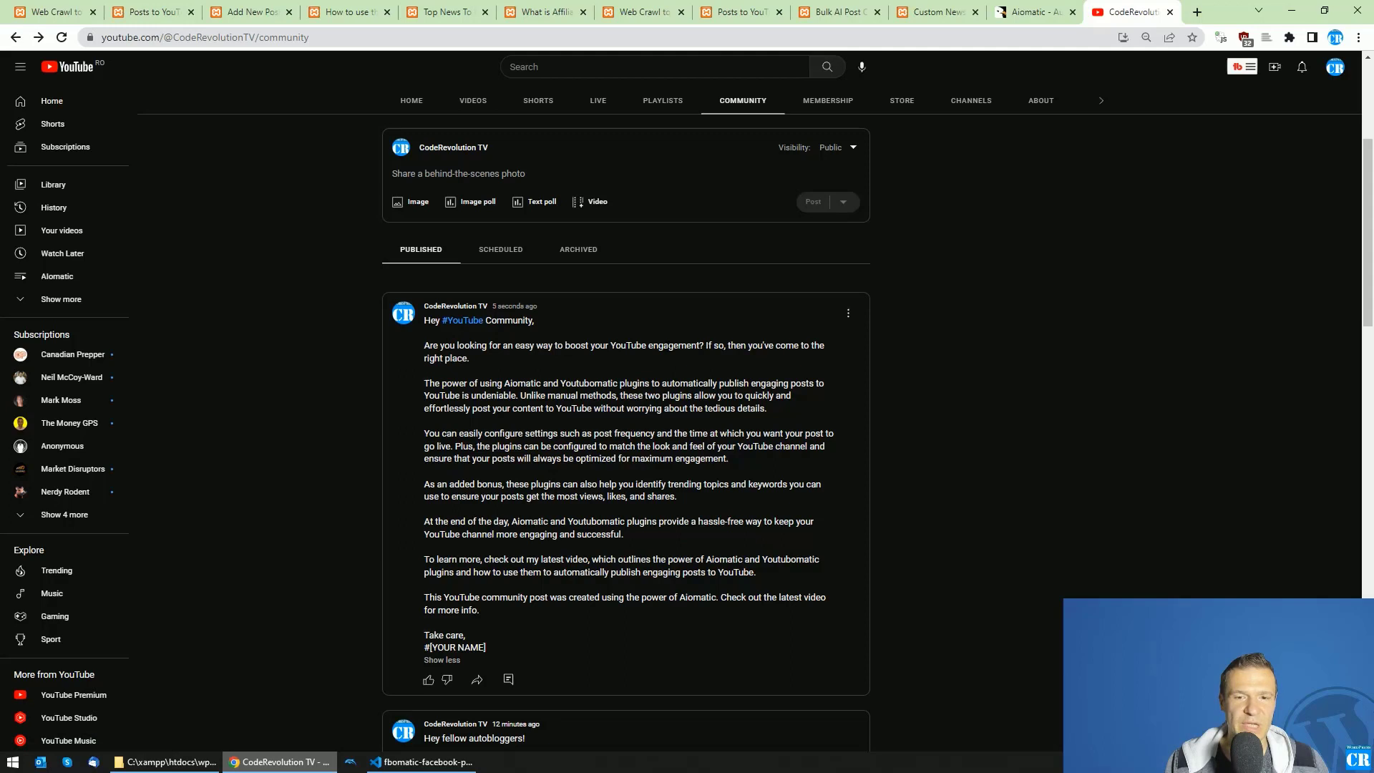
pyautogui.scroll(-1, 614, 311)
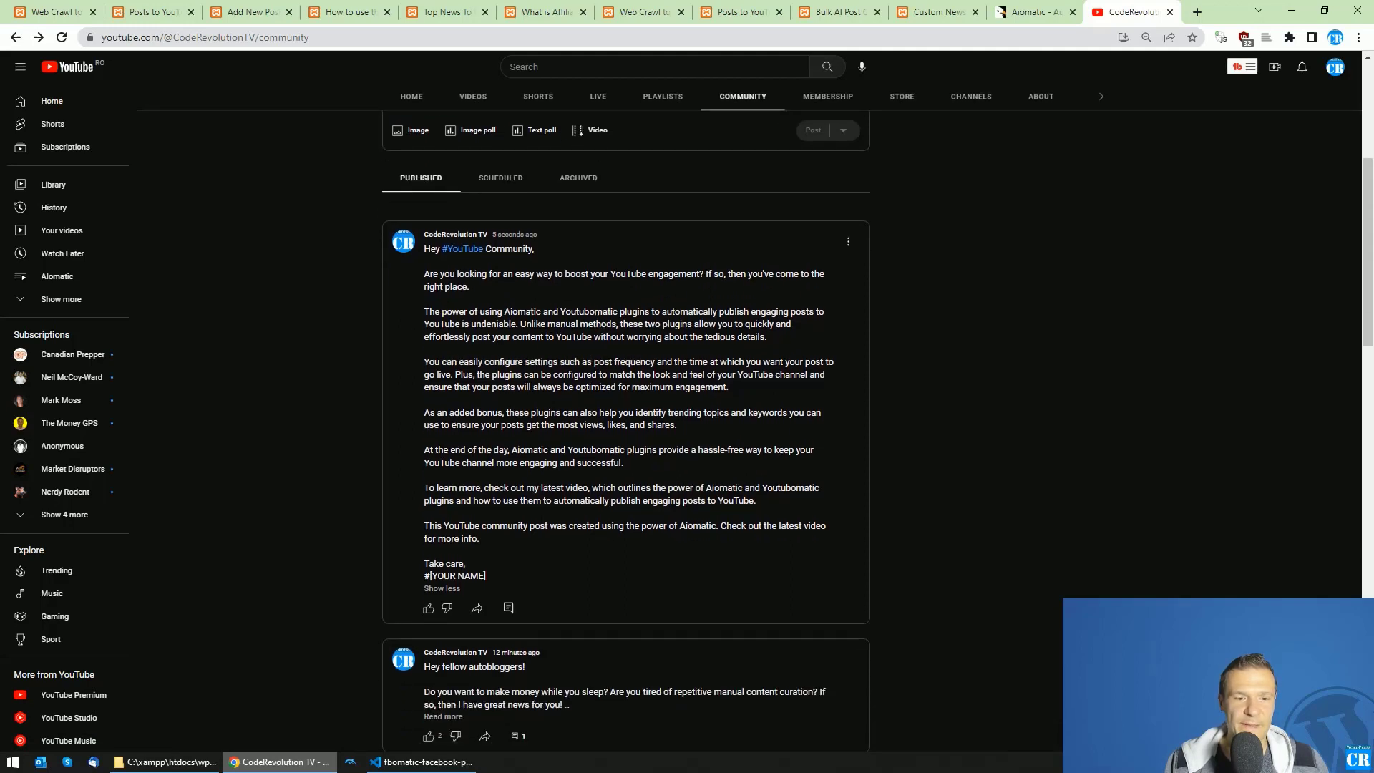
pyautogui.scroll(-1, 456, 489)
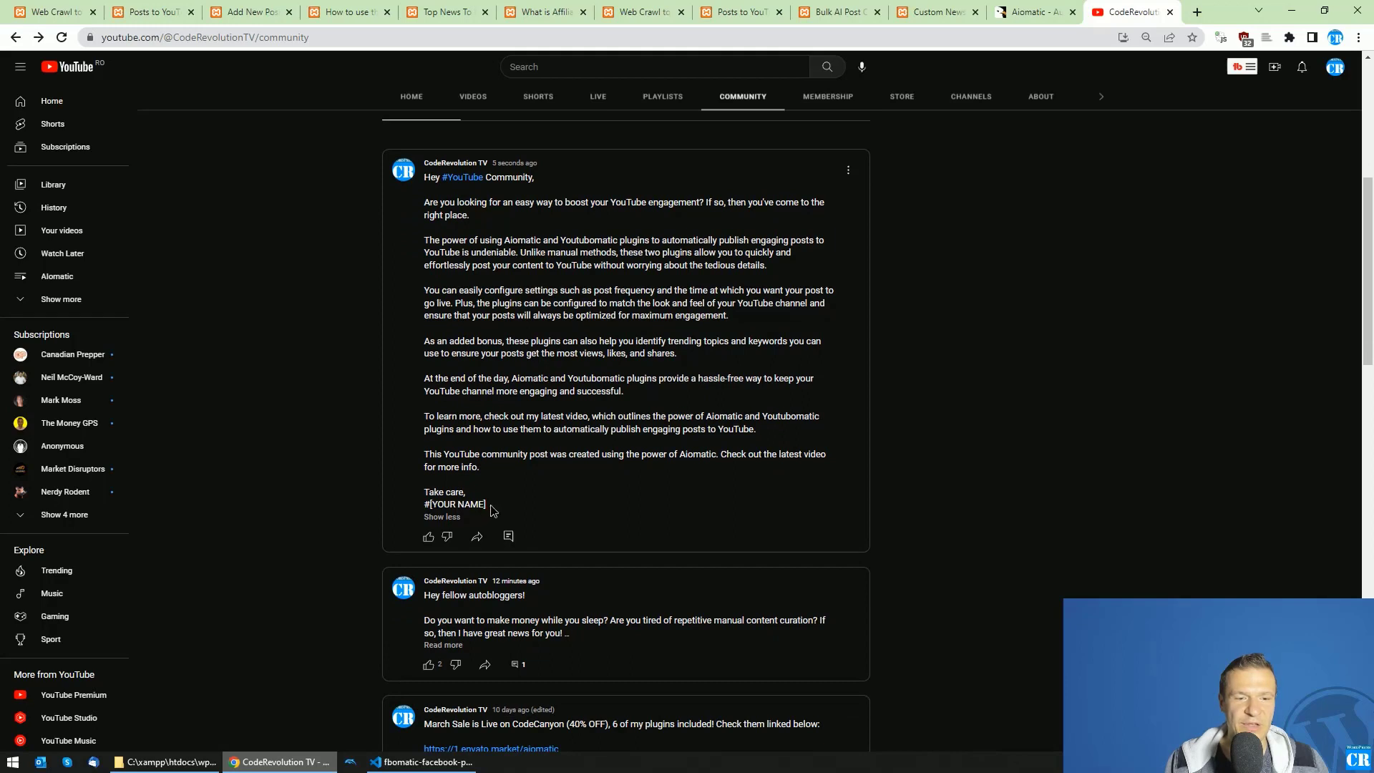
pyautogui.moveTo(491, 505); pyautogui.dragTo(430, 505)
pyautogui.scroll(-1, 837, 509)
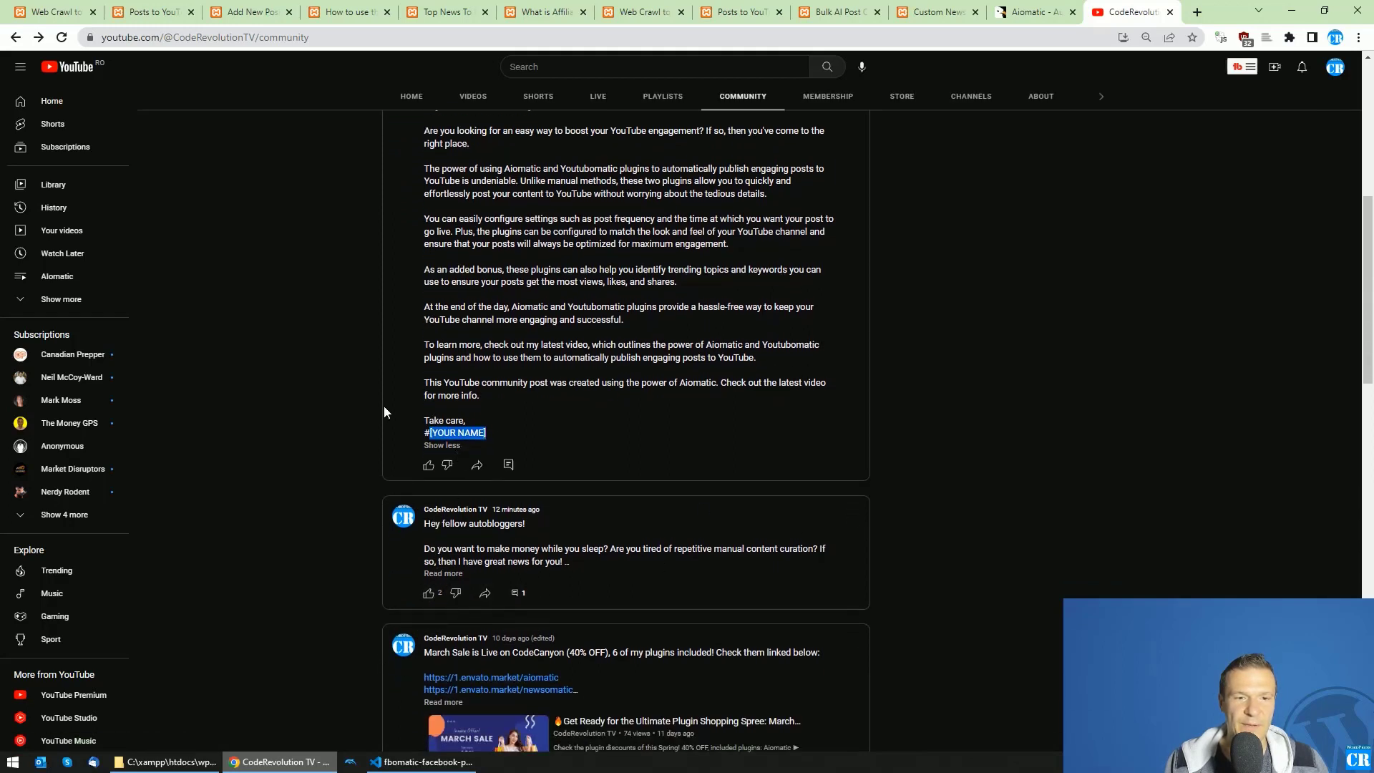
pyautogui.scroll(1, 384, 405)
pyautogui.click(447, 320)
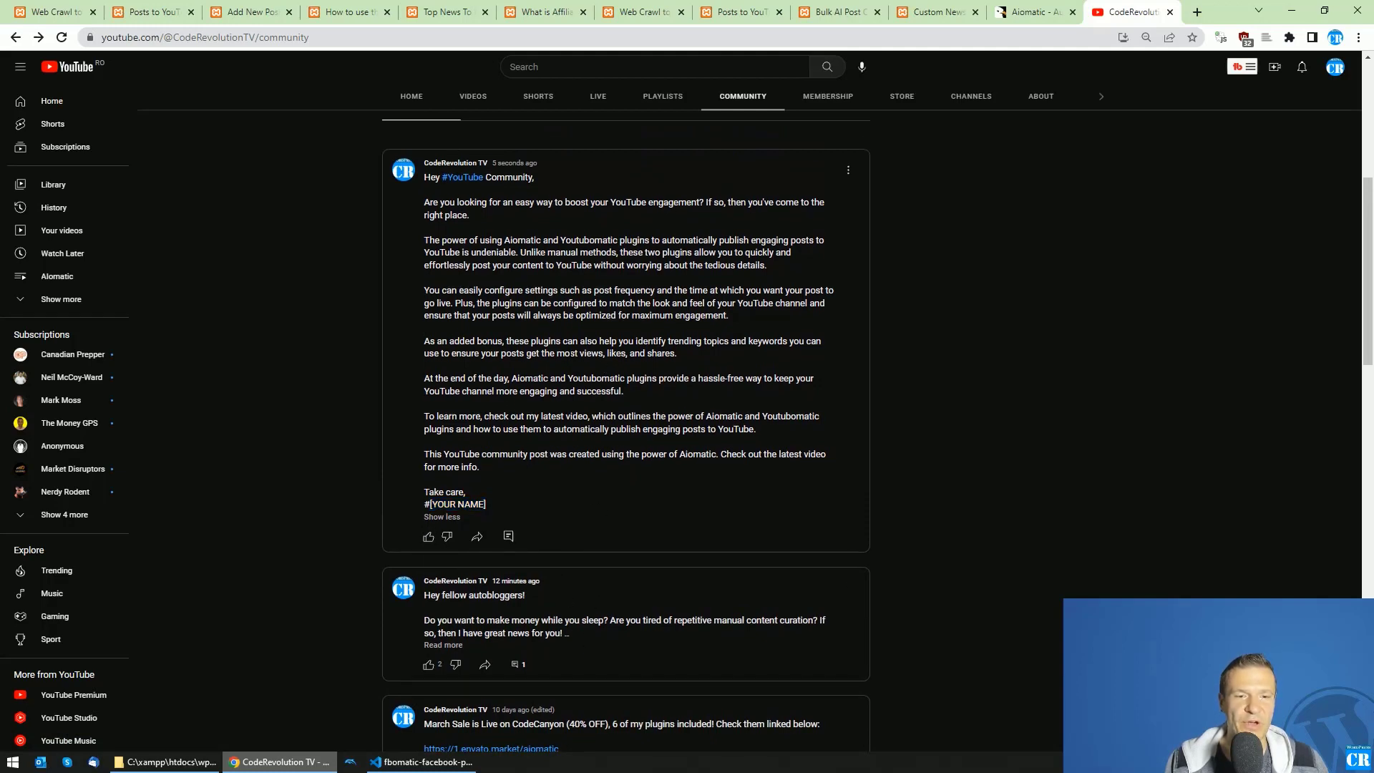
# Highlight the saved [aicontent] YouTube Community Post Template and scroll through the settings
pyautogui.click(234, 6)
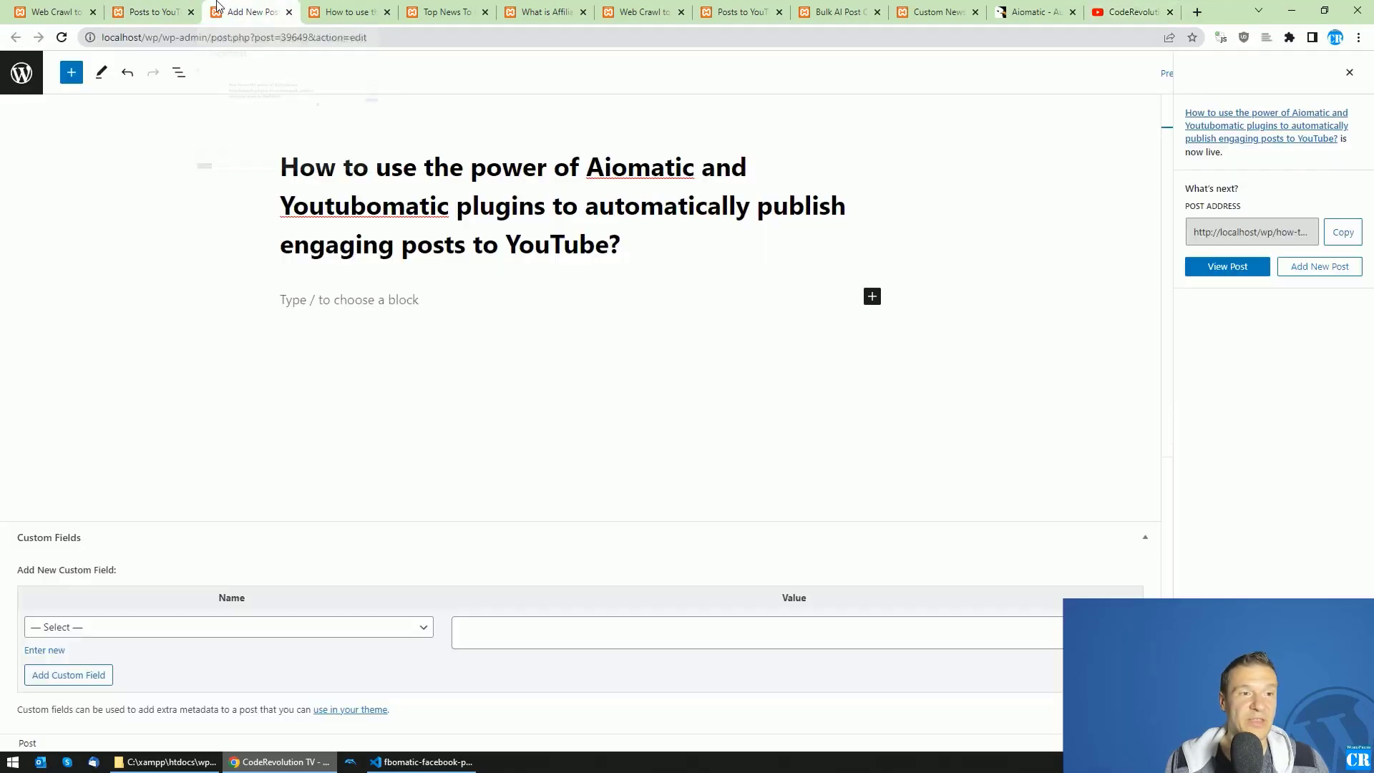
pyautogui.click(152, 7)
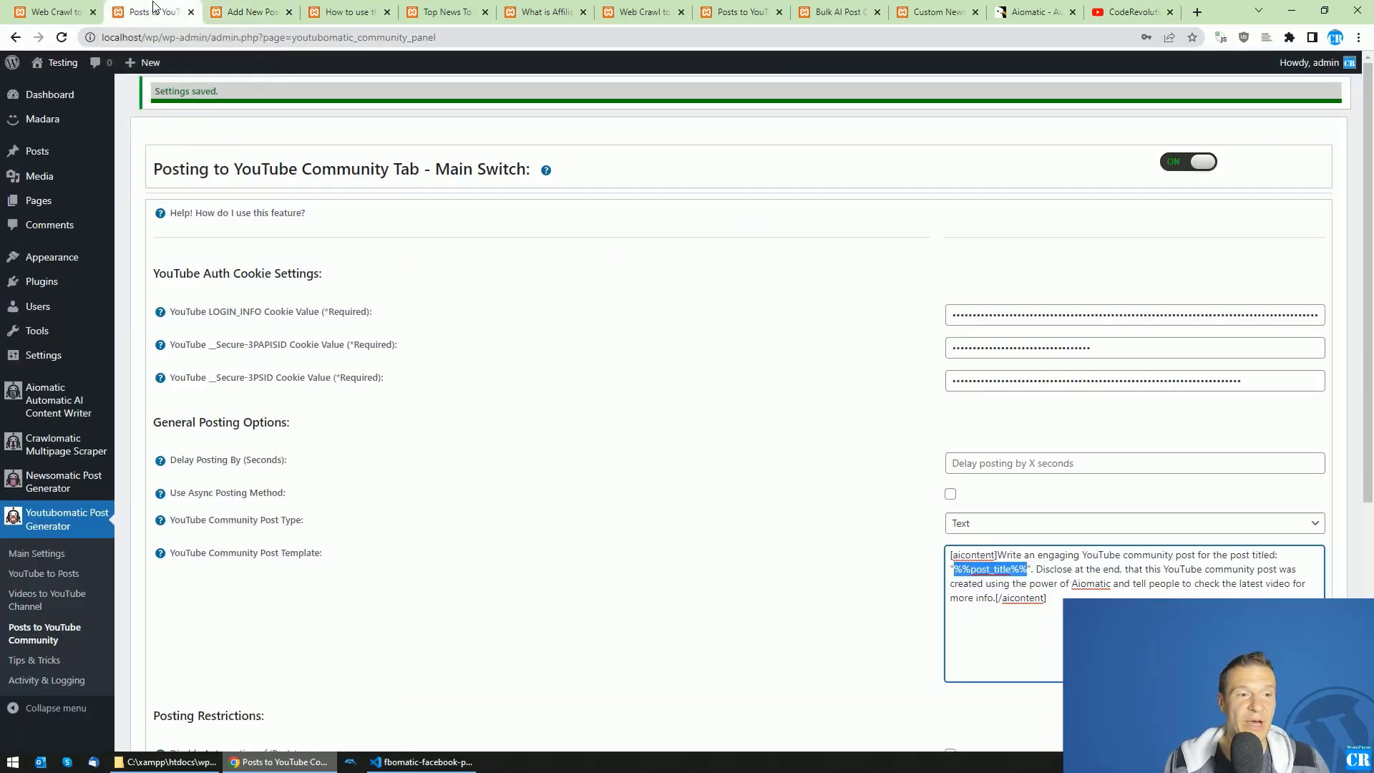
pyautogui.click(721, 535)
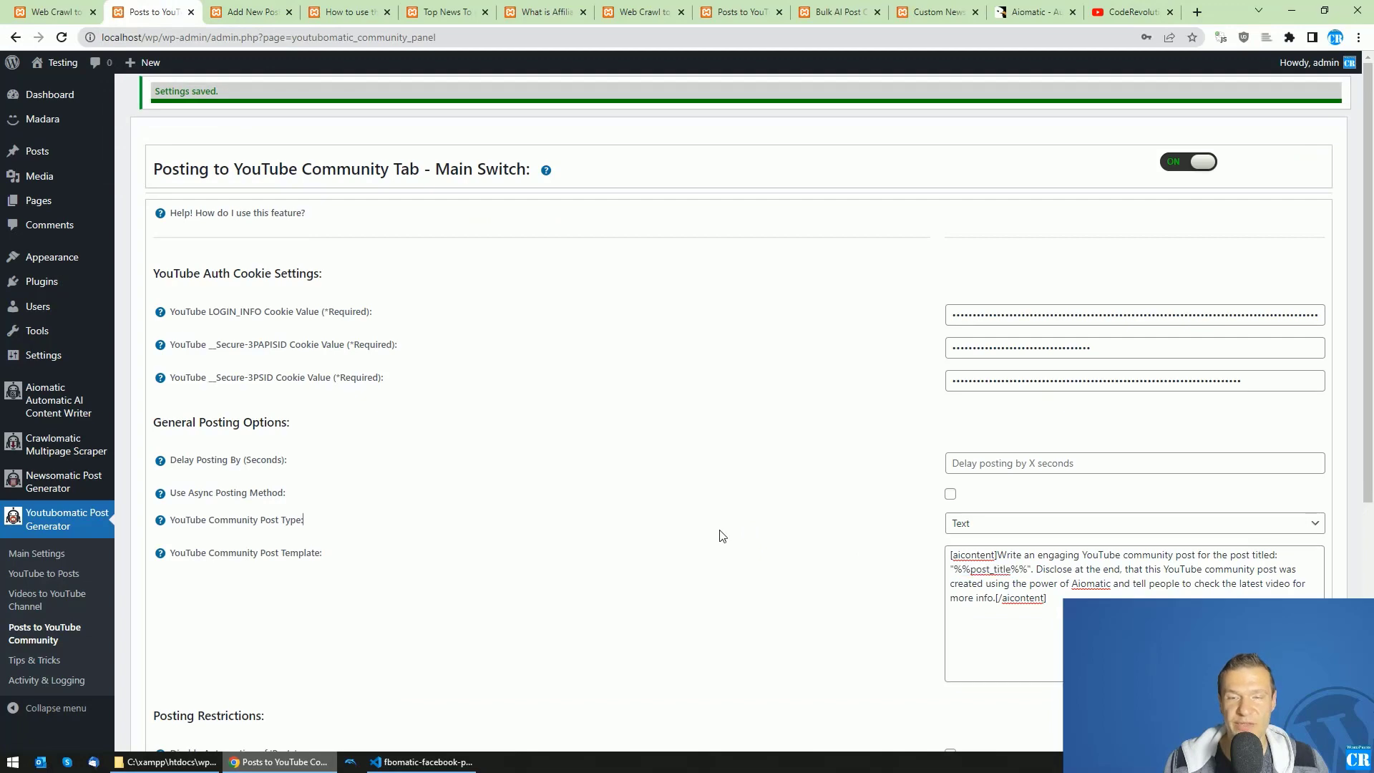
pyautogui.click(1133, 12)
pyautogui.click(147, 12)
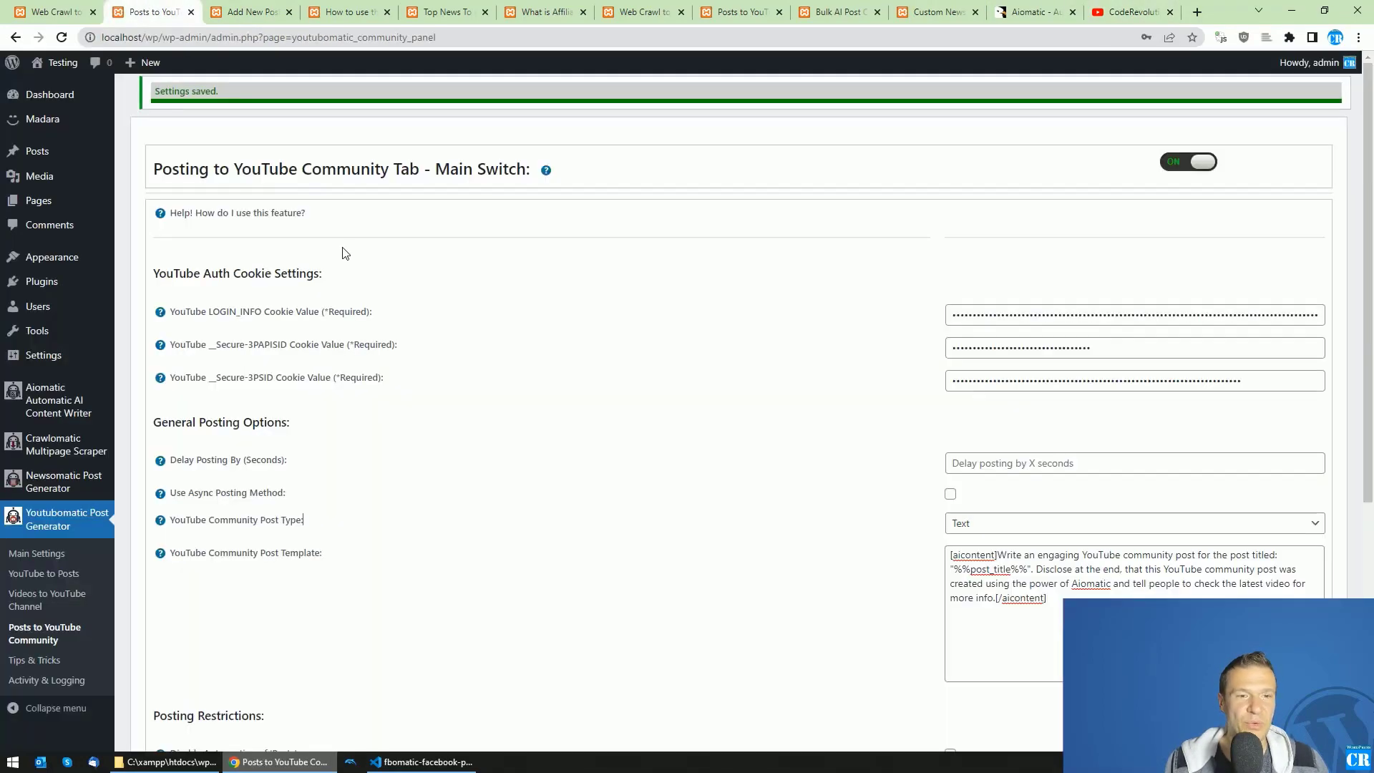
pyautogui.moveTo(949, 554); pyautogui.dragTo(1046, 599)
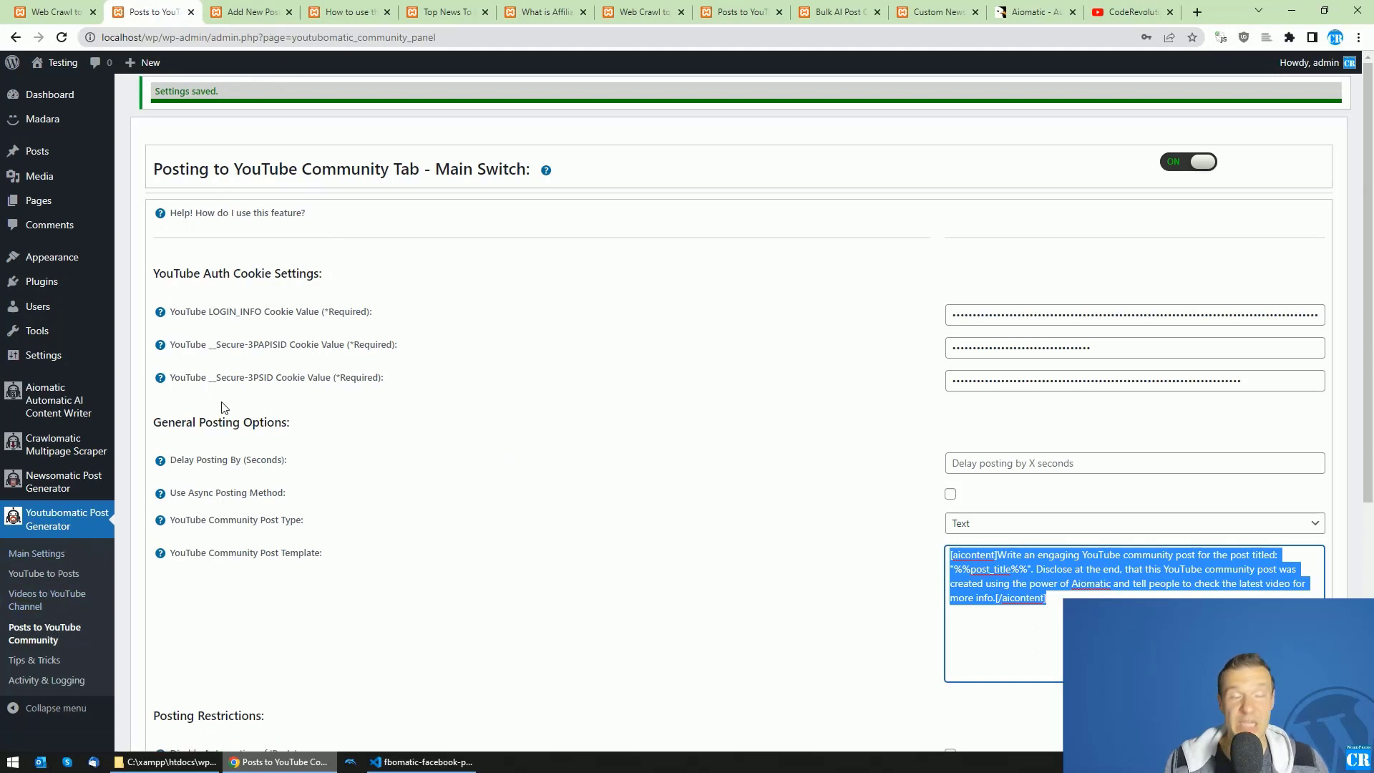
pyautogui.scroll(-2, 1087, 405)
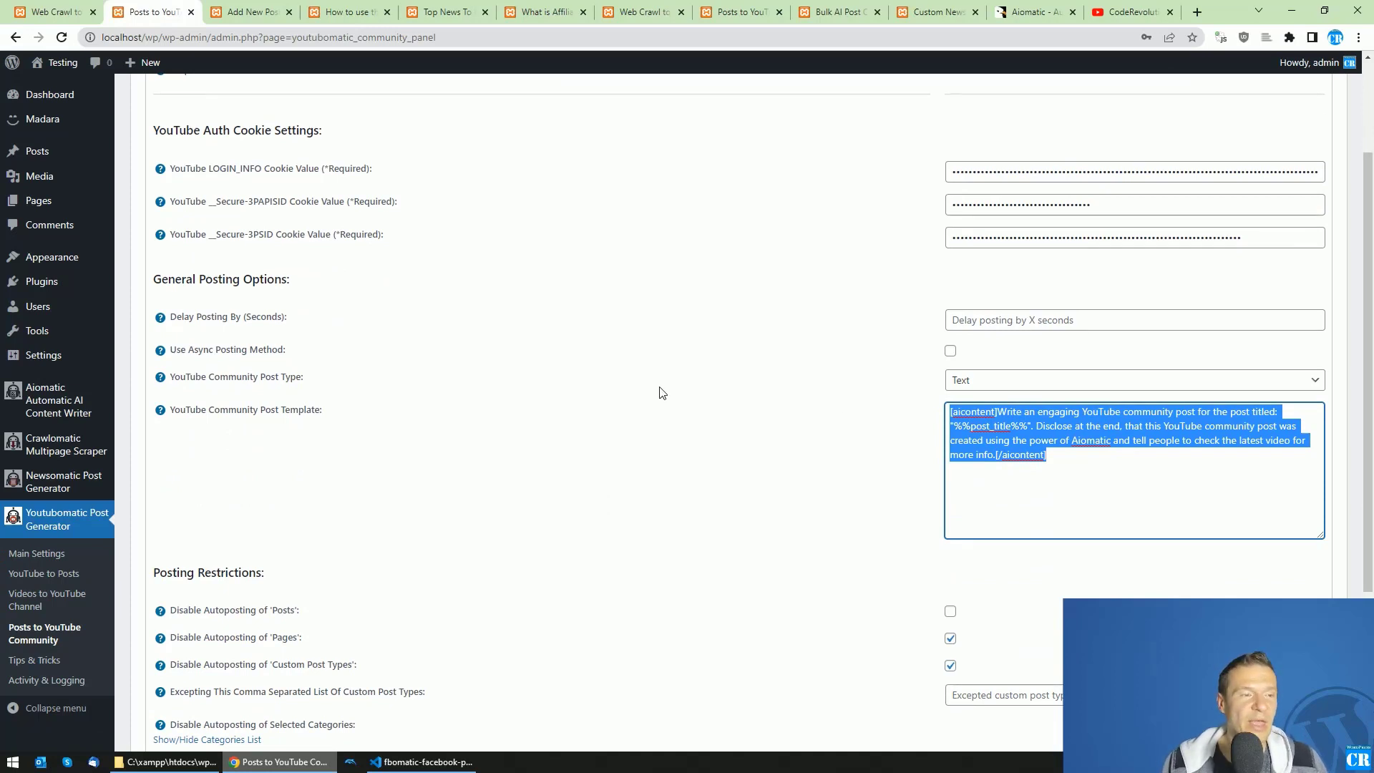
pyautogui.moveTo(39, 455)
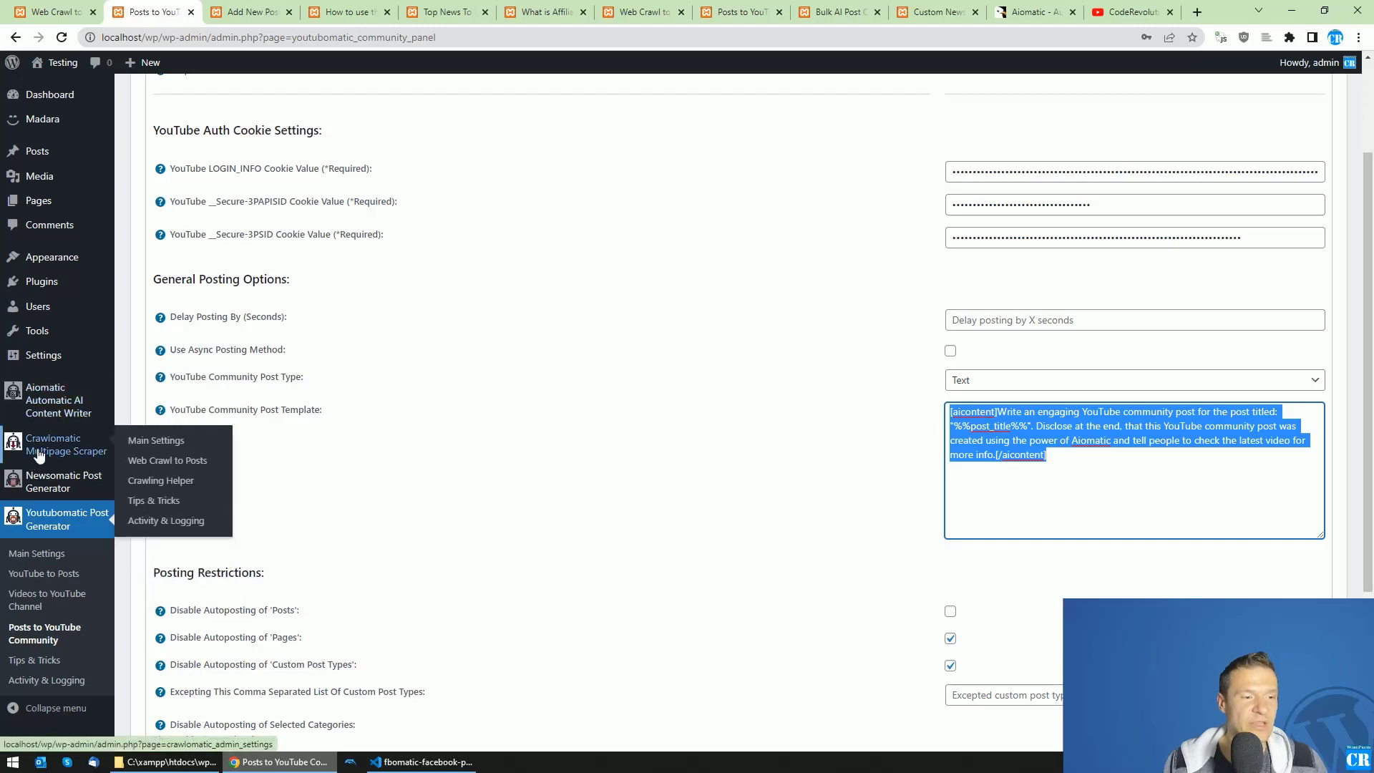
pyautogui.scroll(-3, 199, 522)
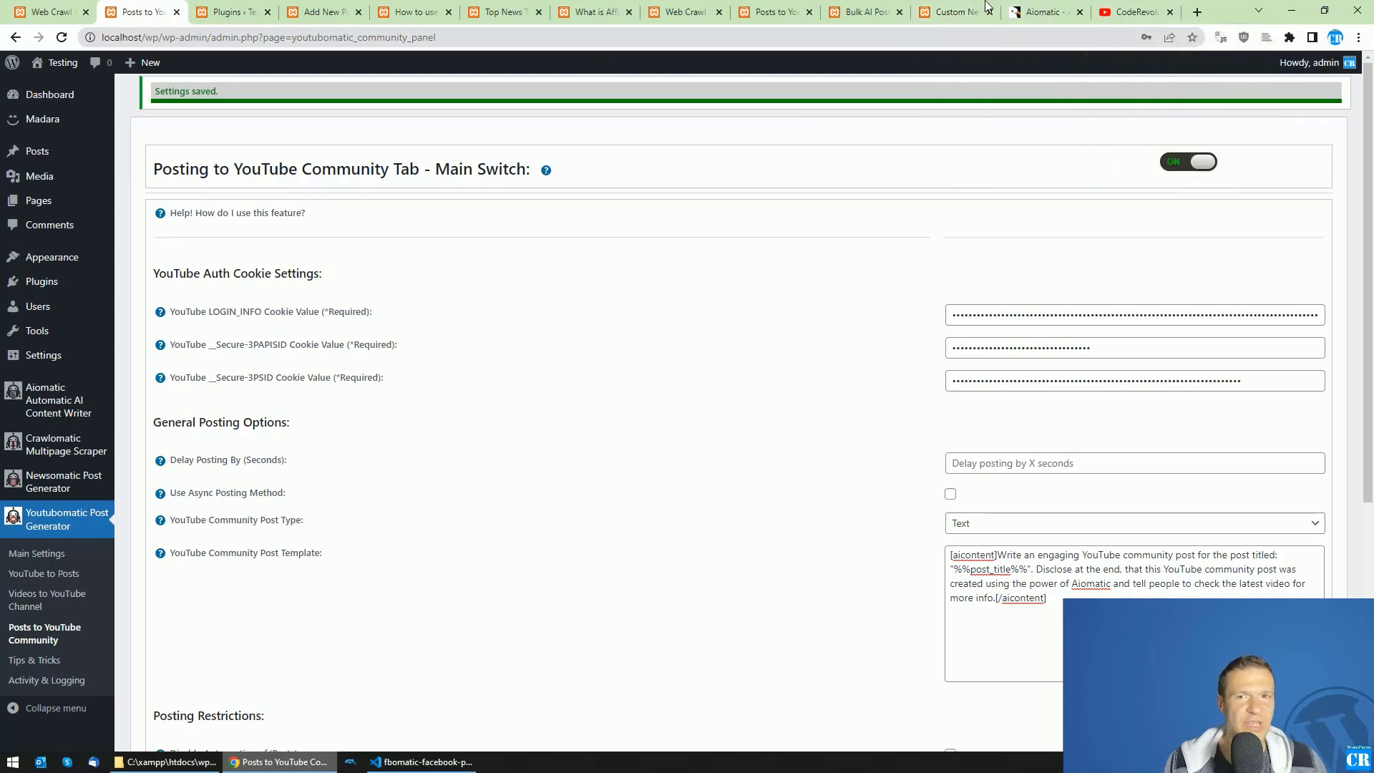
# Switch to the Aiomatic AI Content Writer page on CodeCanyon
pyautogui.click(1030, 9)
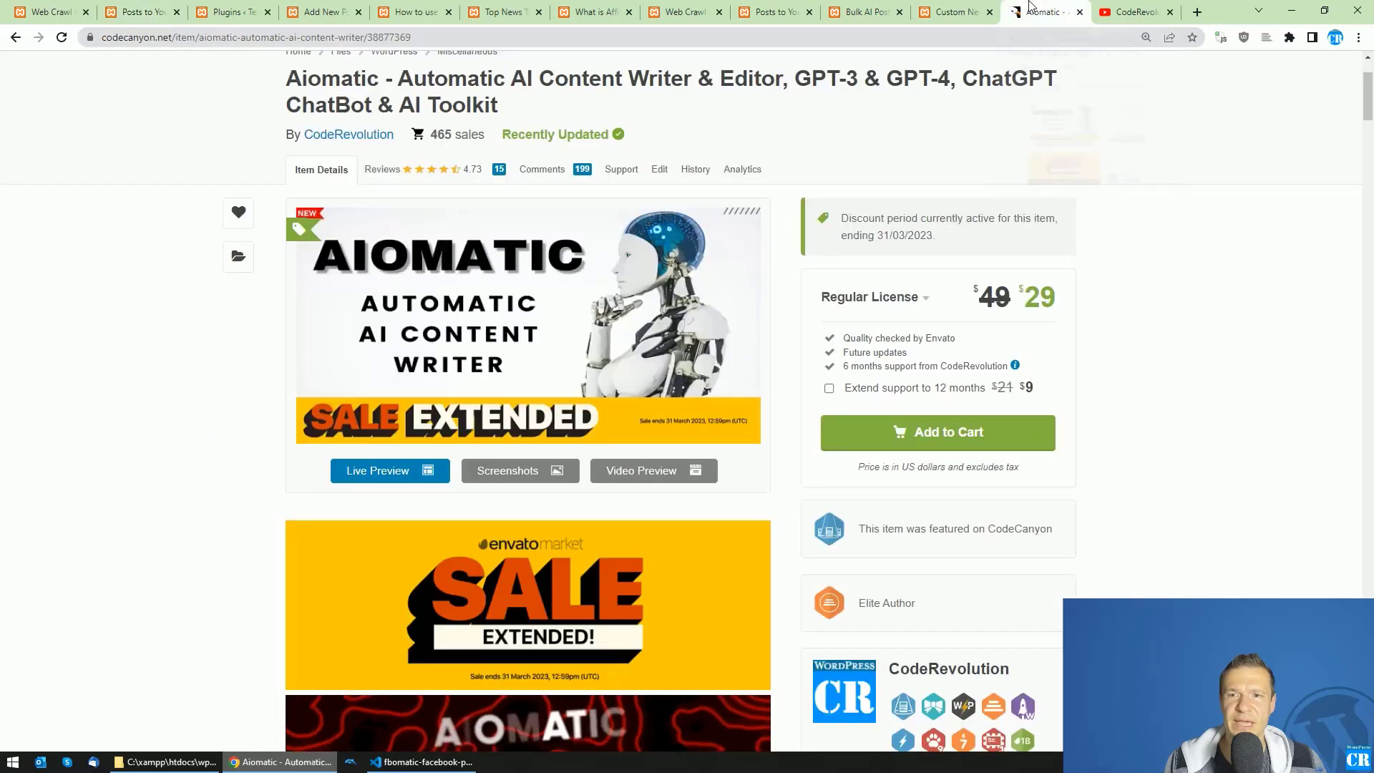